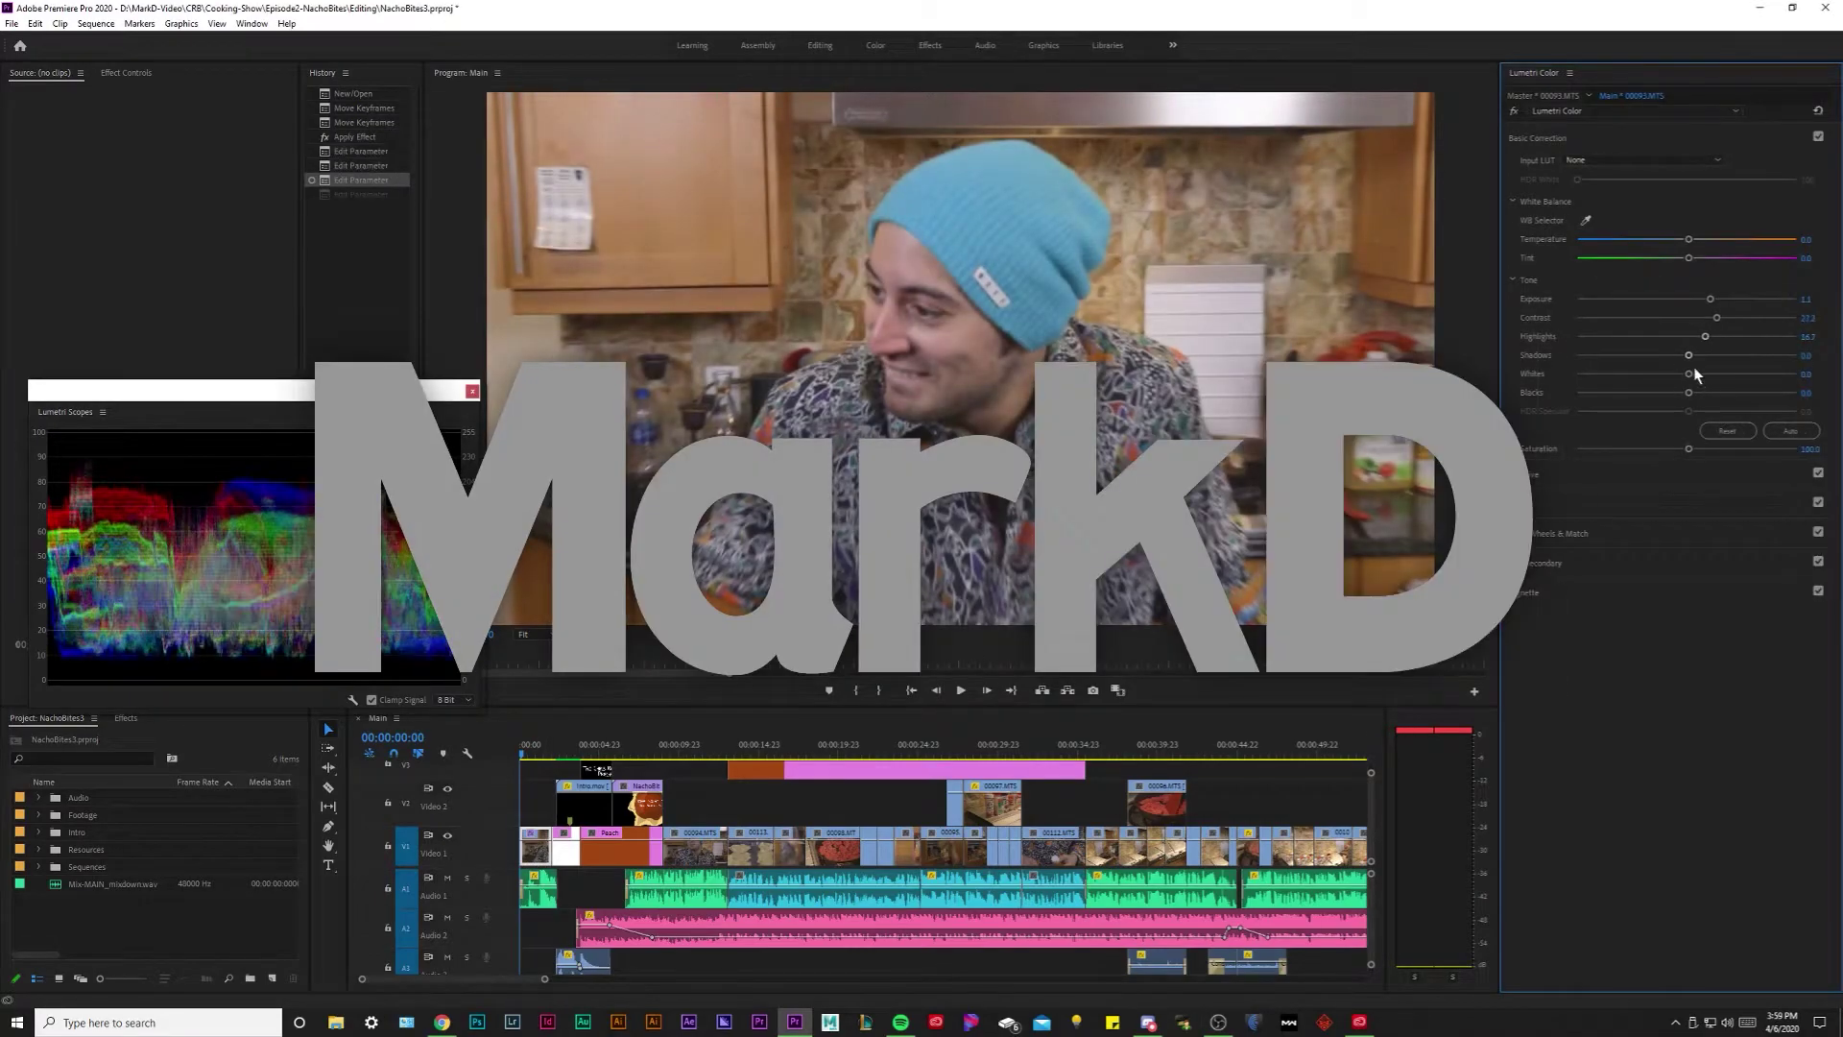
# Raise the opening clip's Lumetri Whites to 14.8 and bring up the hue-saturation curves.
pyautogui.moveTo(1694, 368); pyautogui.dragTo(1702, 388)
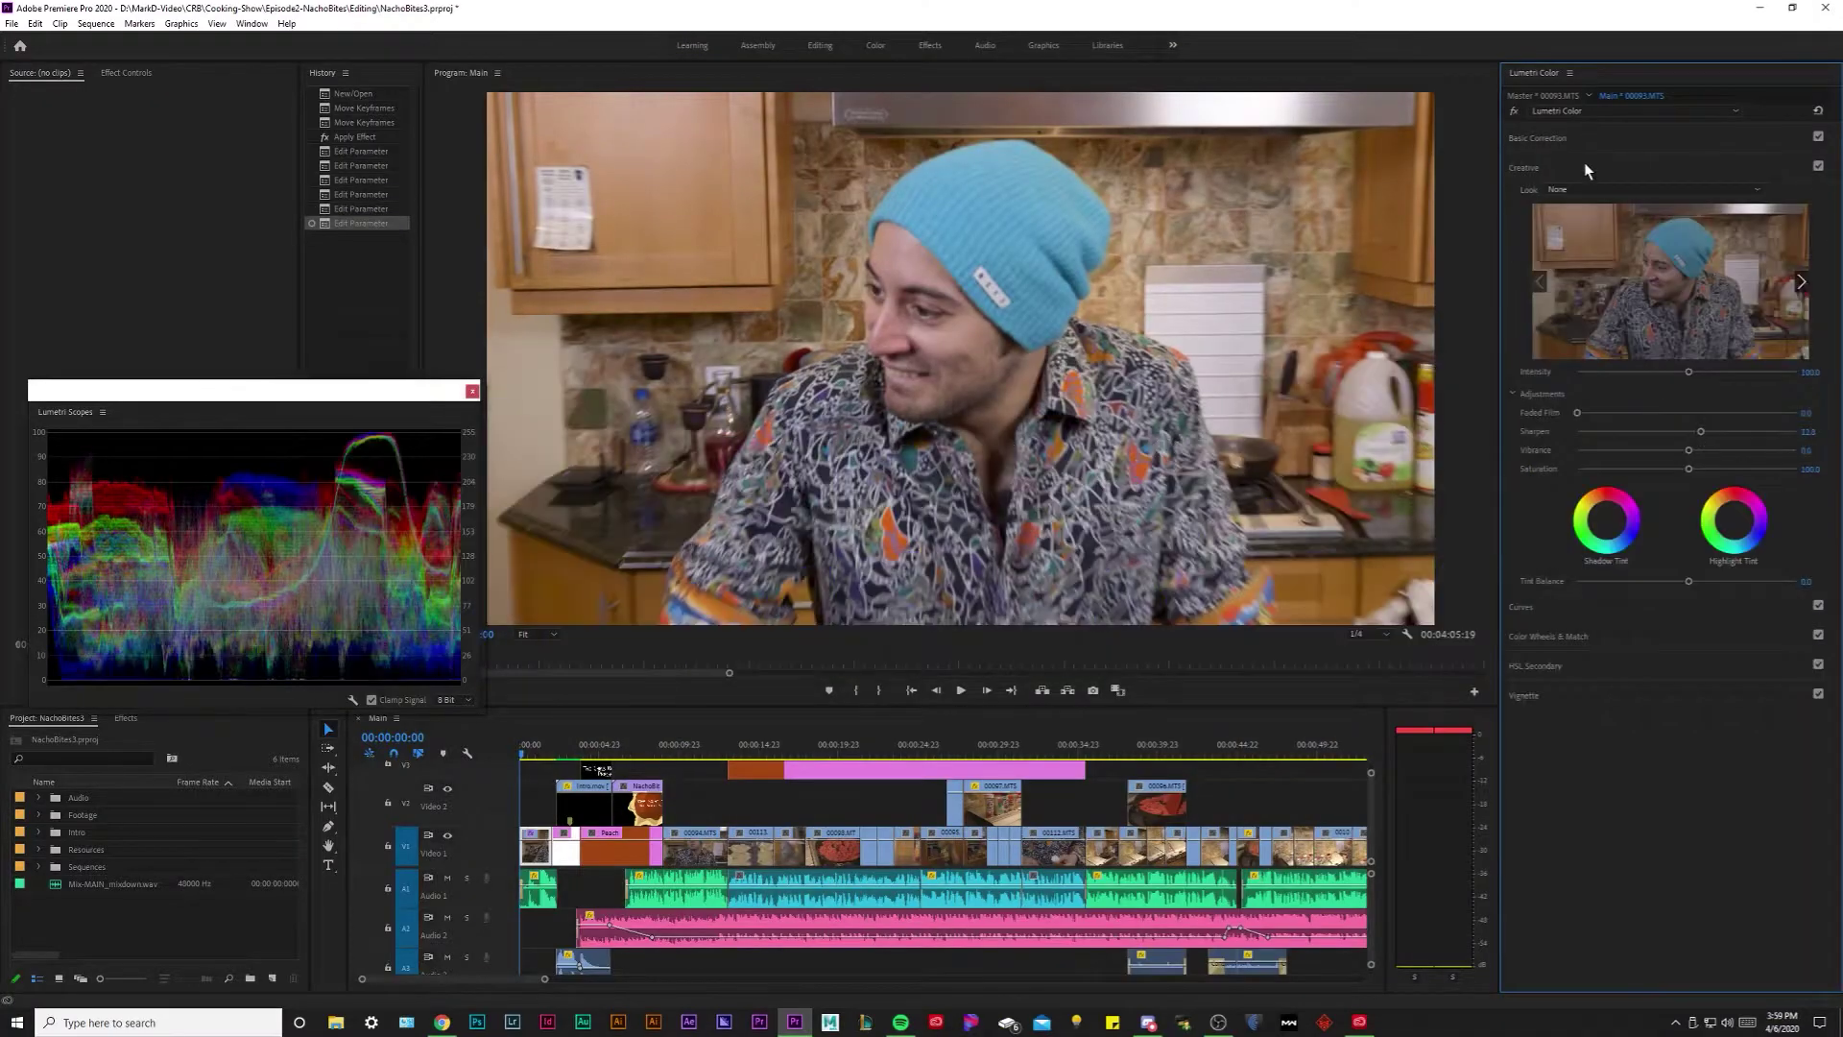
pyautogui.click(1584, 168)
pyautogui.click(1583, 198)
# Mute audio tracks A1–A3 and lift the reds in Hue vs Luma to brighten the cabinets.
pyautogui.click(533, 748)
pyautogui.click(447, 878)
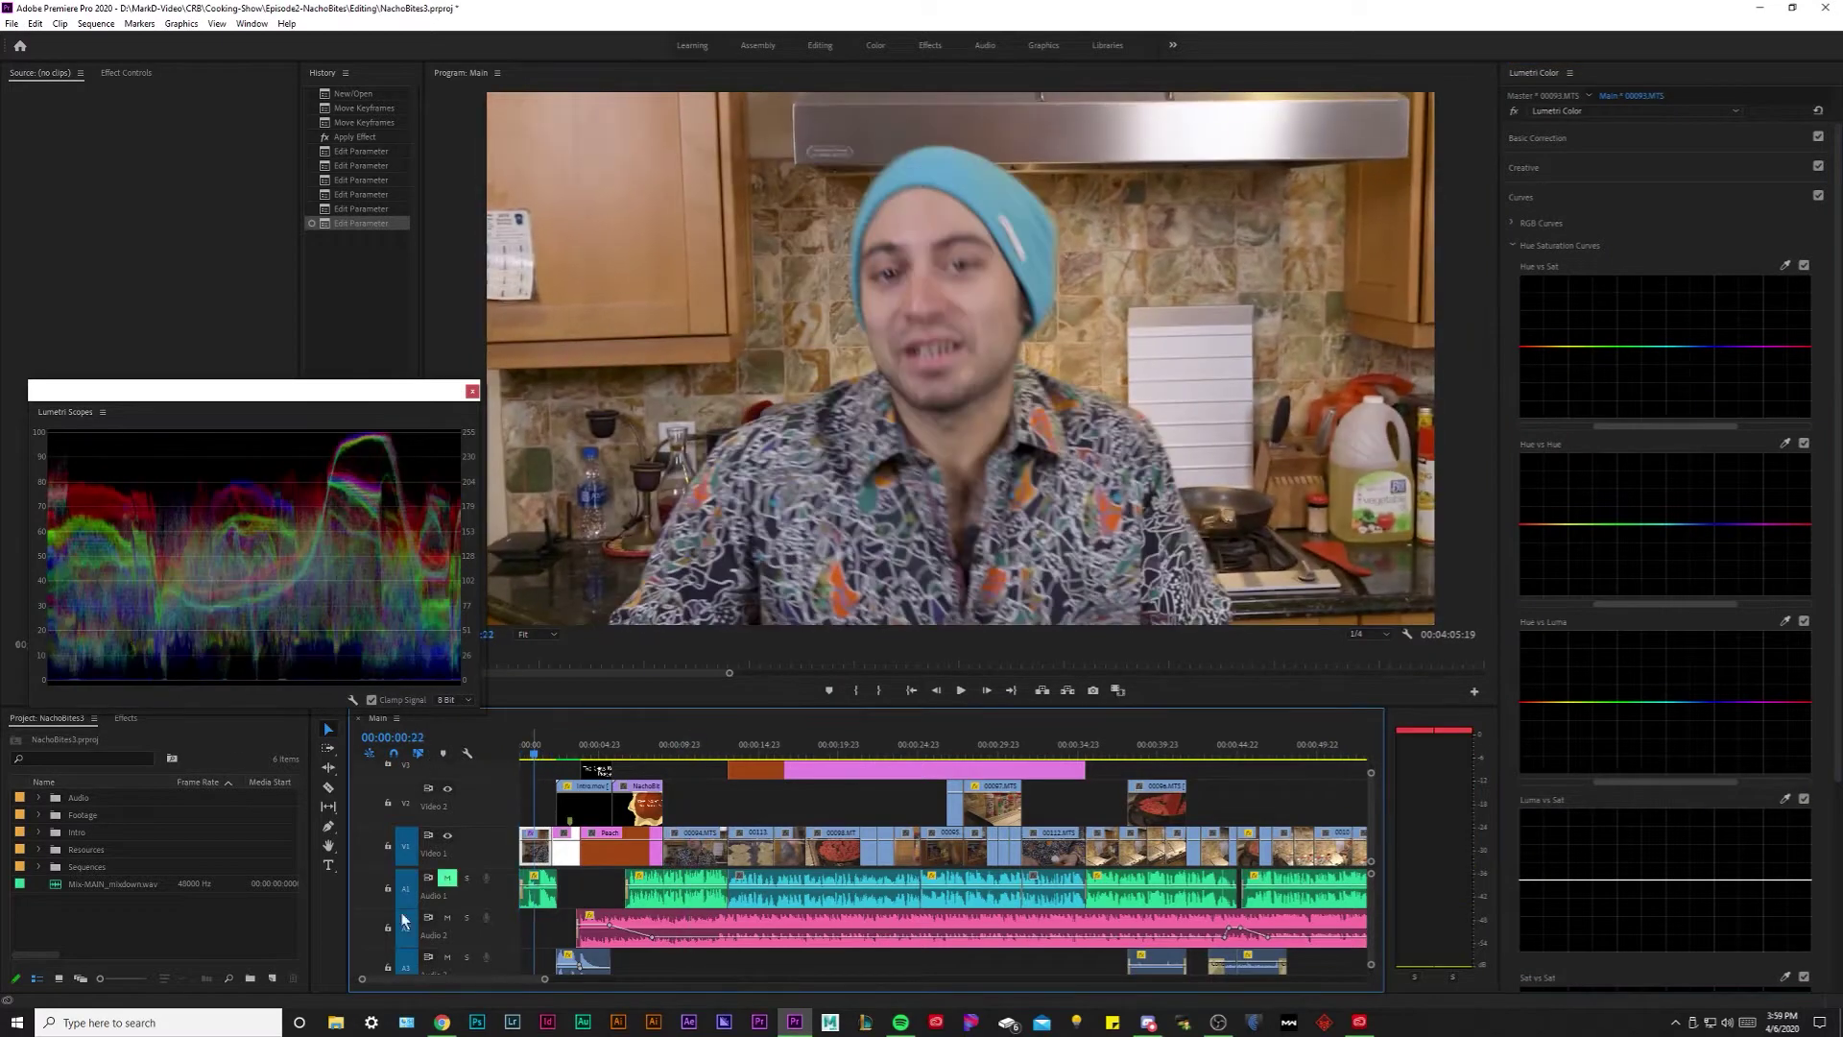
pyautogui.click(447, 903)
pyautogui.click(447, 928)
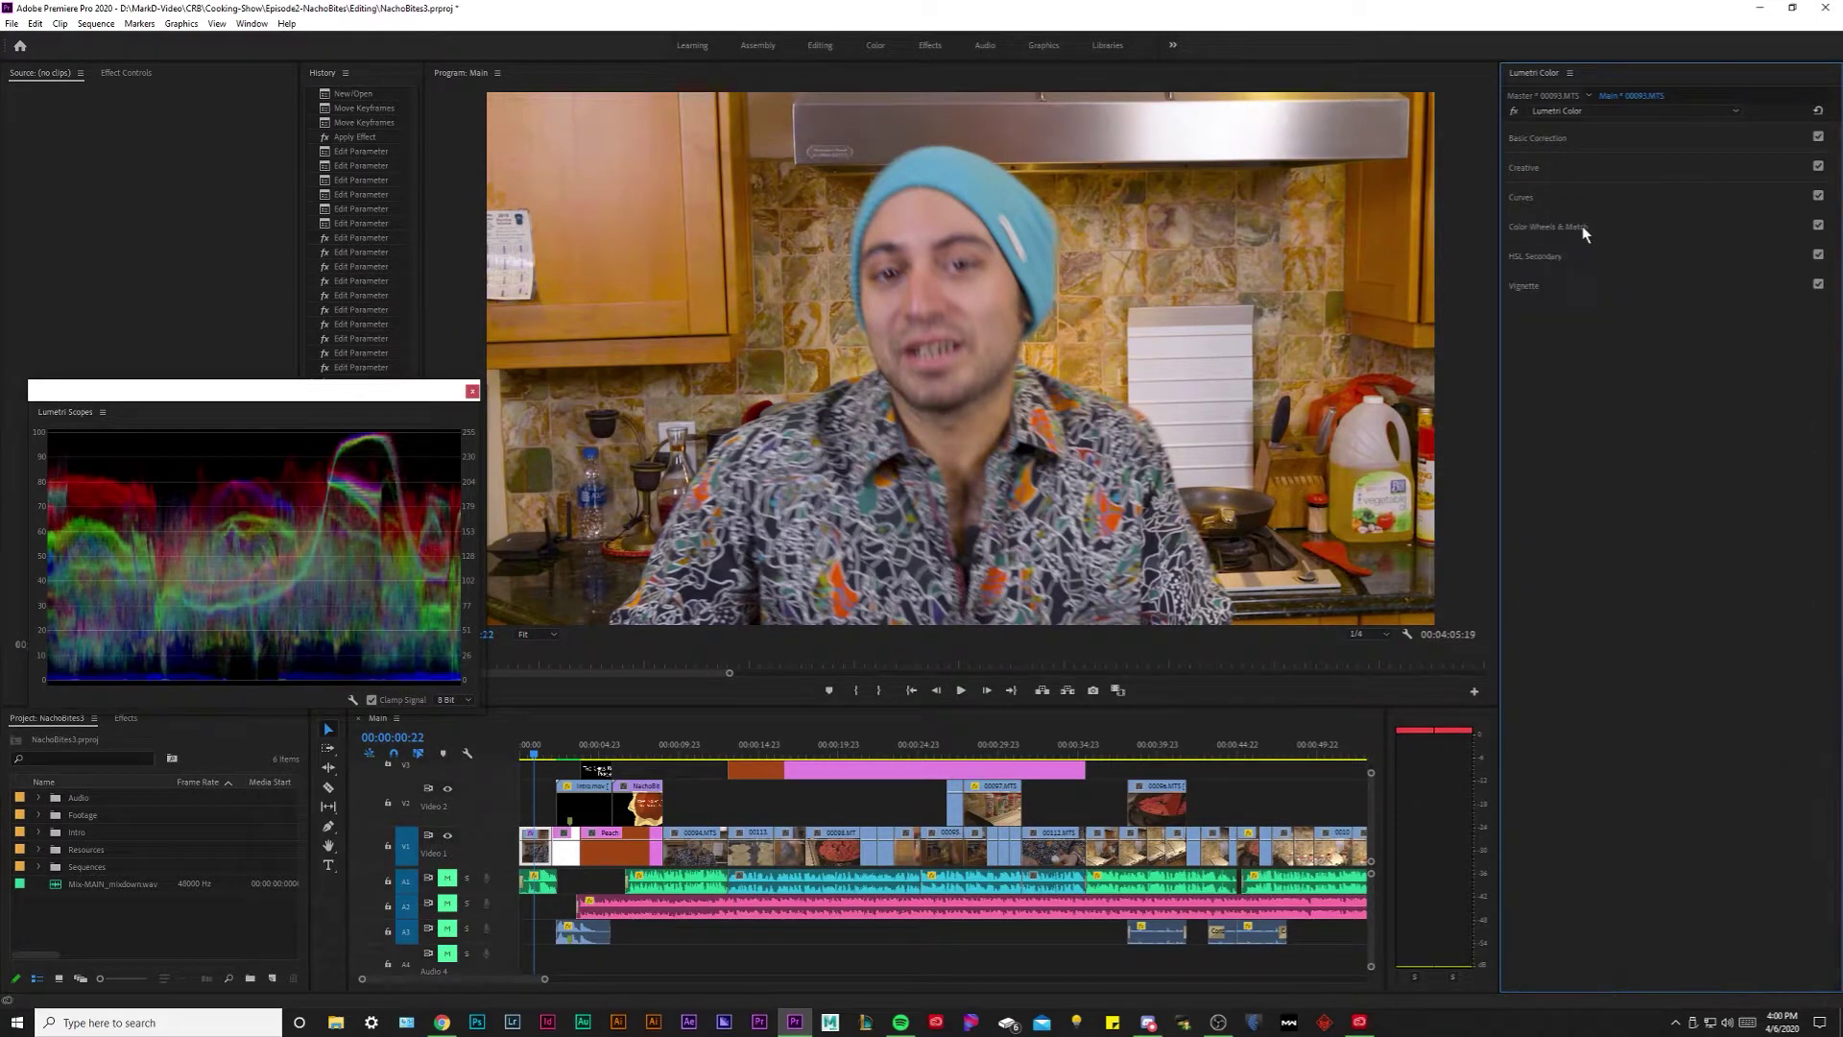
pyautogui.moveTo(1564, 704); pyautogui.dragTo(1563, 696)
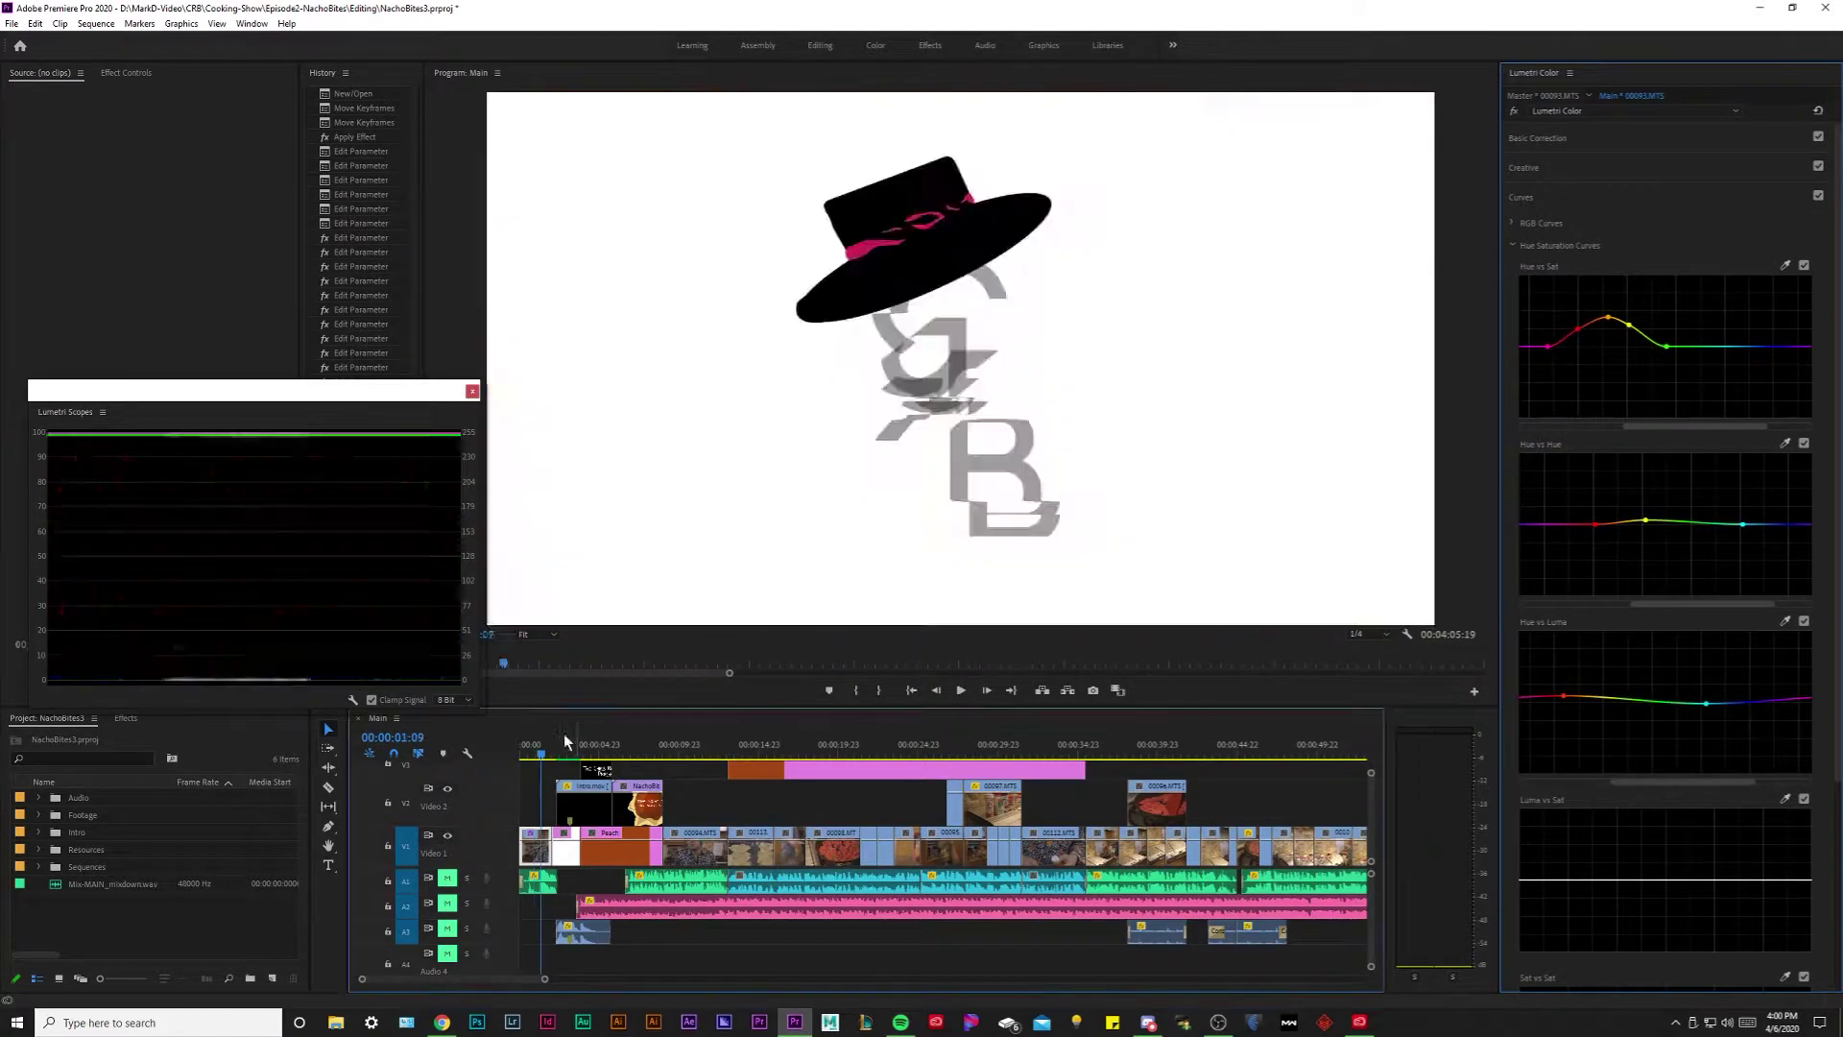
pyautogui.moveTo(563, 747); pyautogui.dragTo(527, 747)
# Show the opening clip's Lumetri Basic Correction and Creative settings in Effect Controls.
pyautogui.click(125, 72)
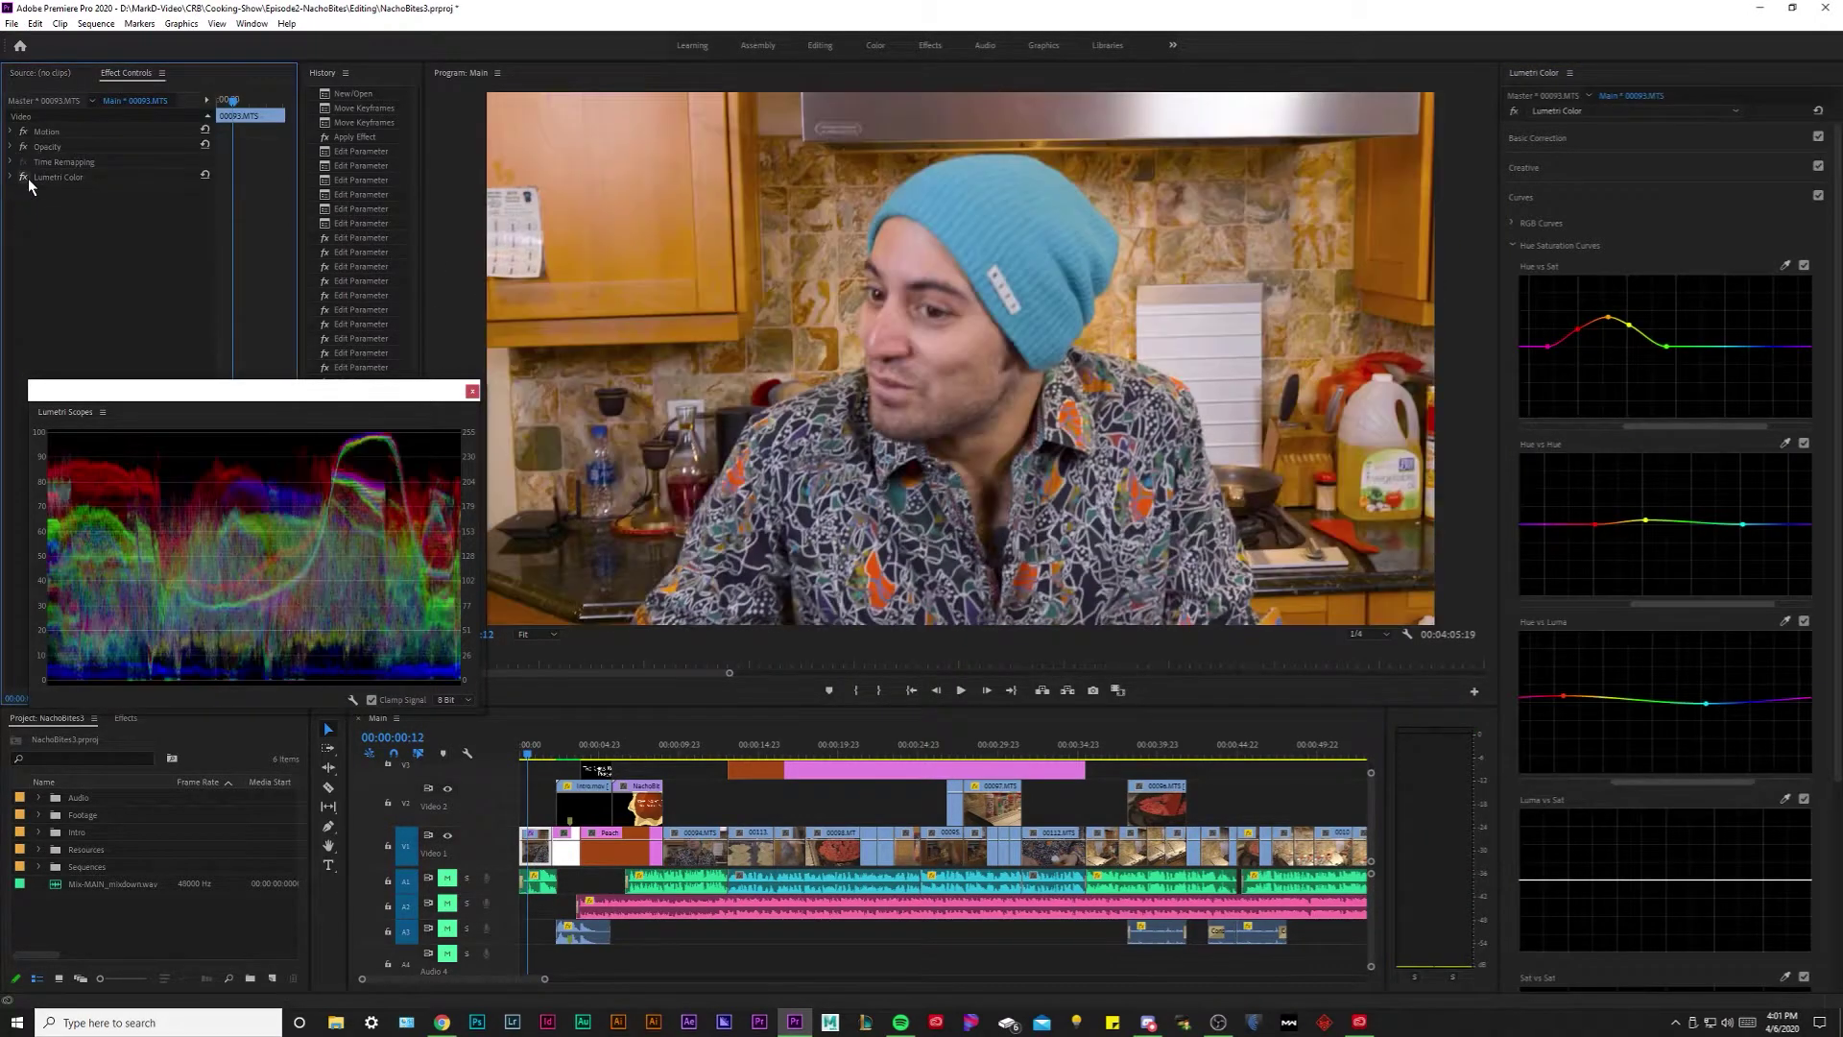
pyautogui.click(1629, 196)
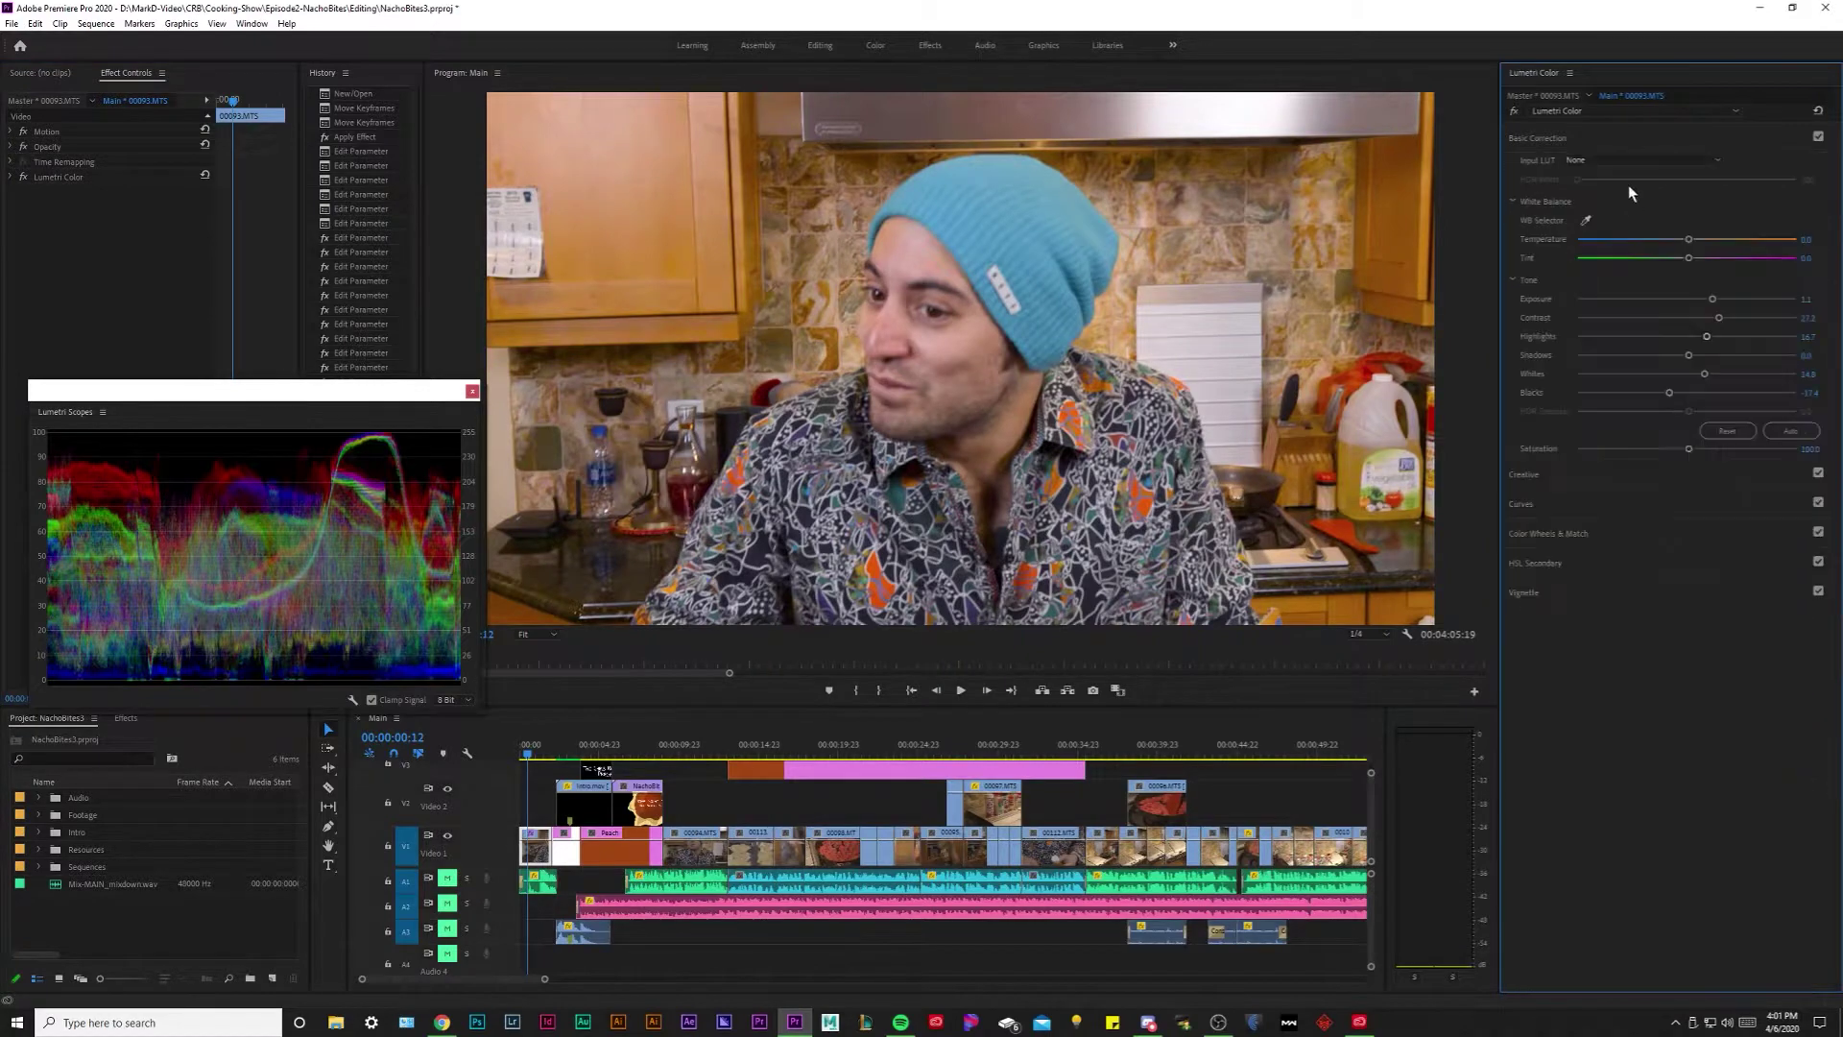
pyautogui.click(1690, 474)
pyautogui.click(716, 801)
# Paste the Lumetri grade onto the frying-meat clip 00096 and review clip 00095.
pyautogui.press('space')
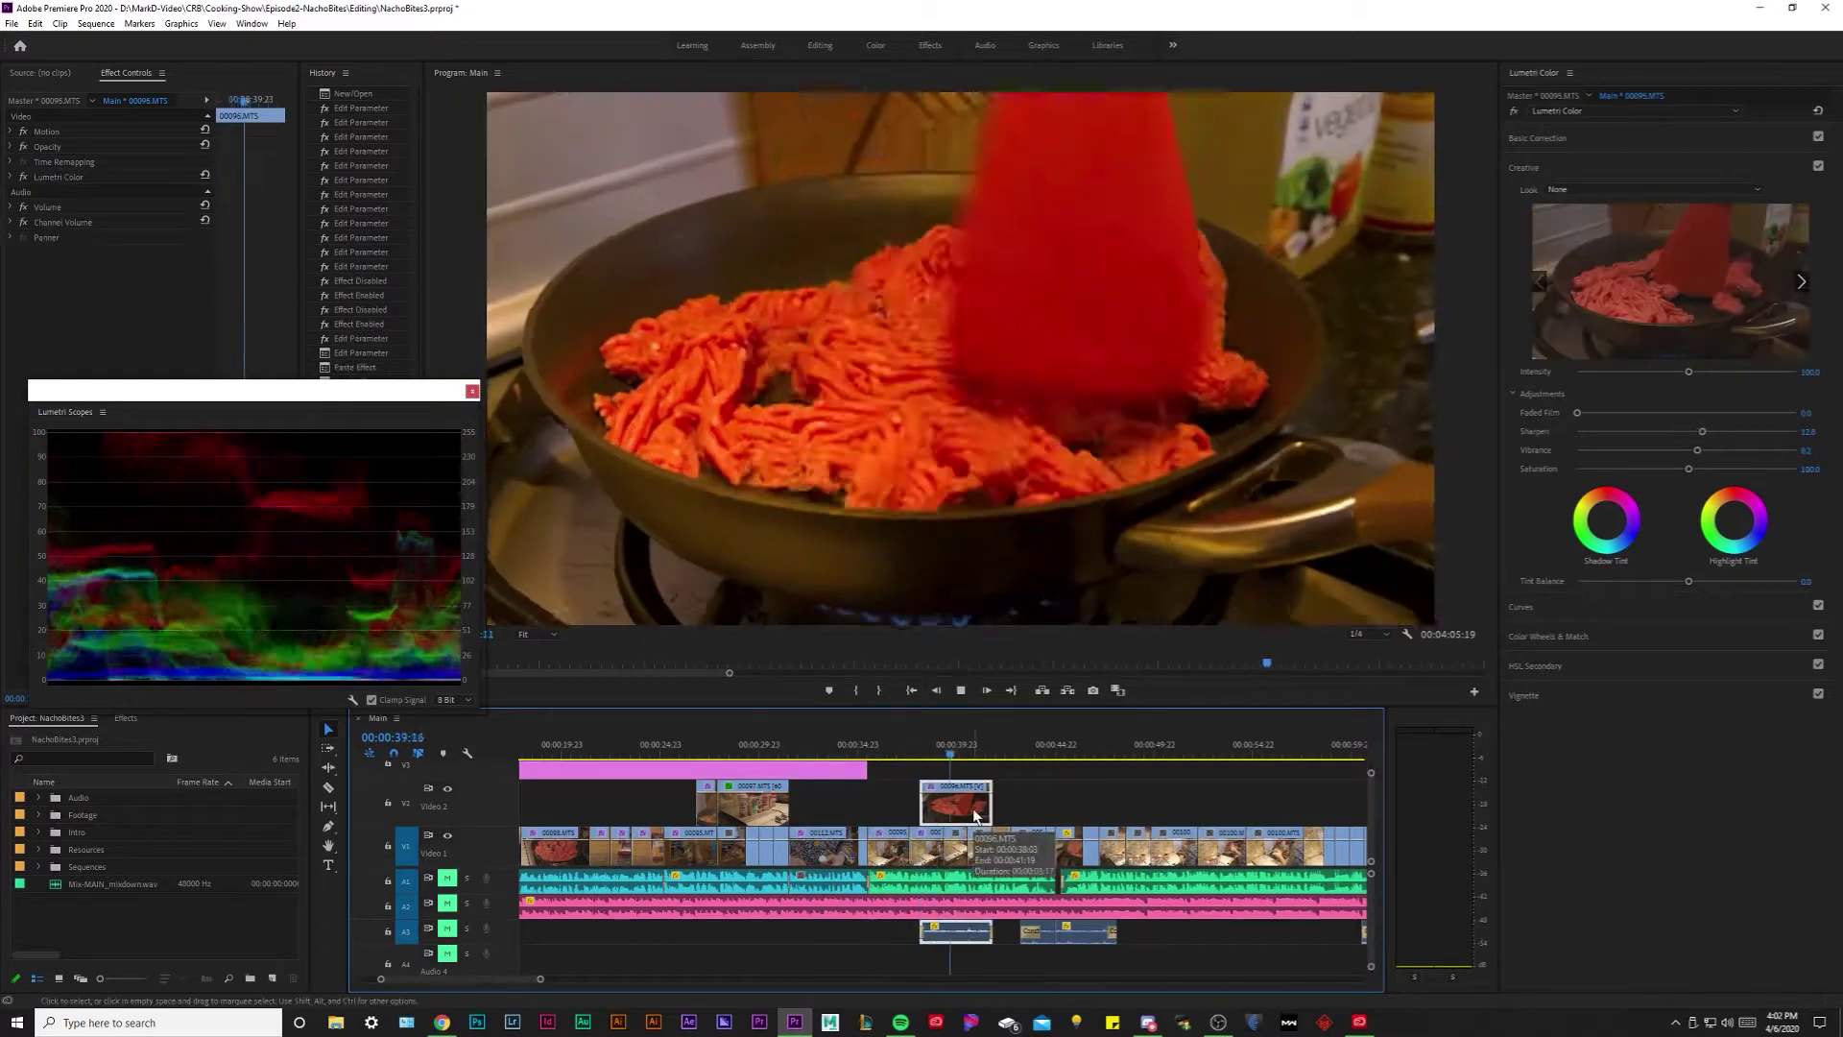
pyautogui.press('space')
pyautogui.hotkey('ctrl', 'v')
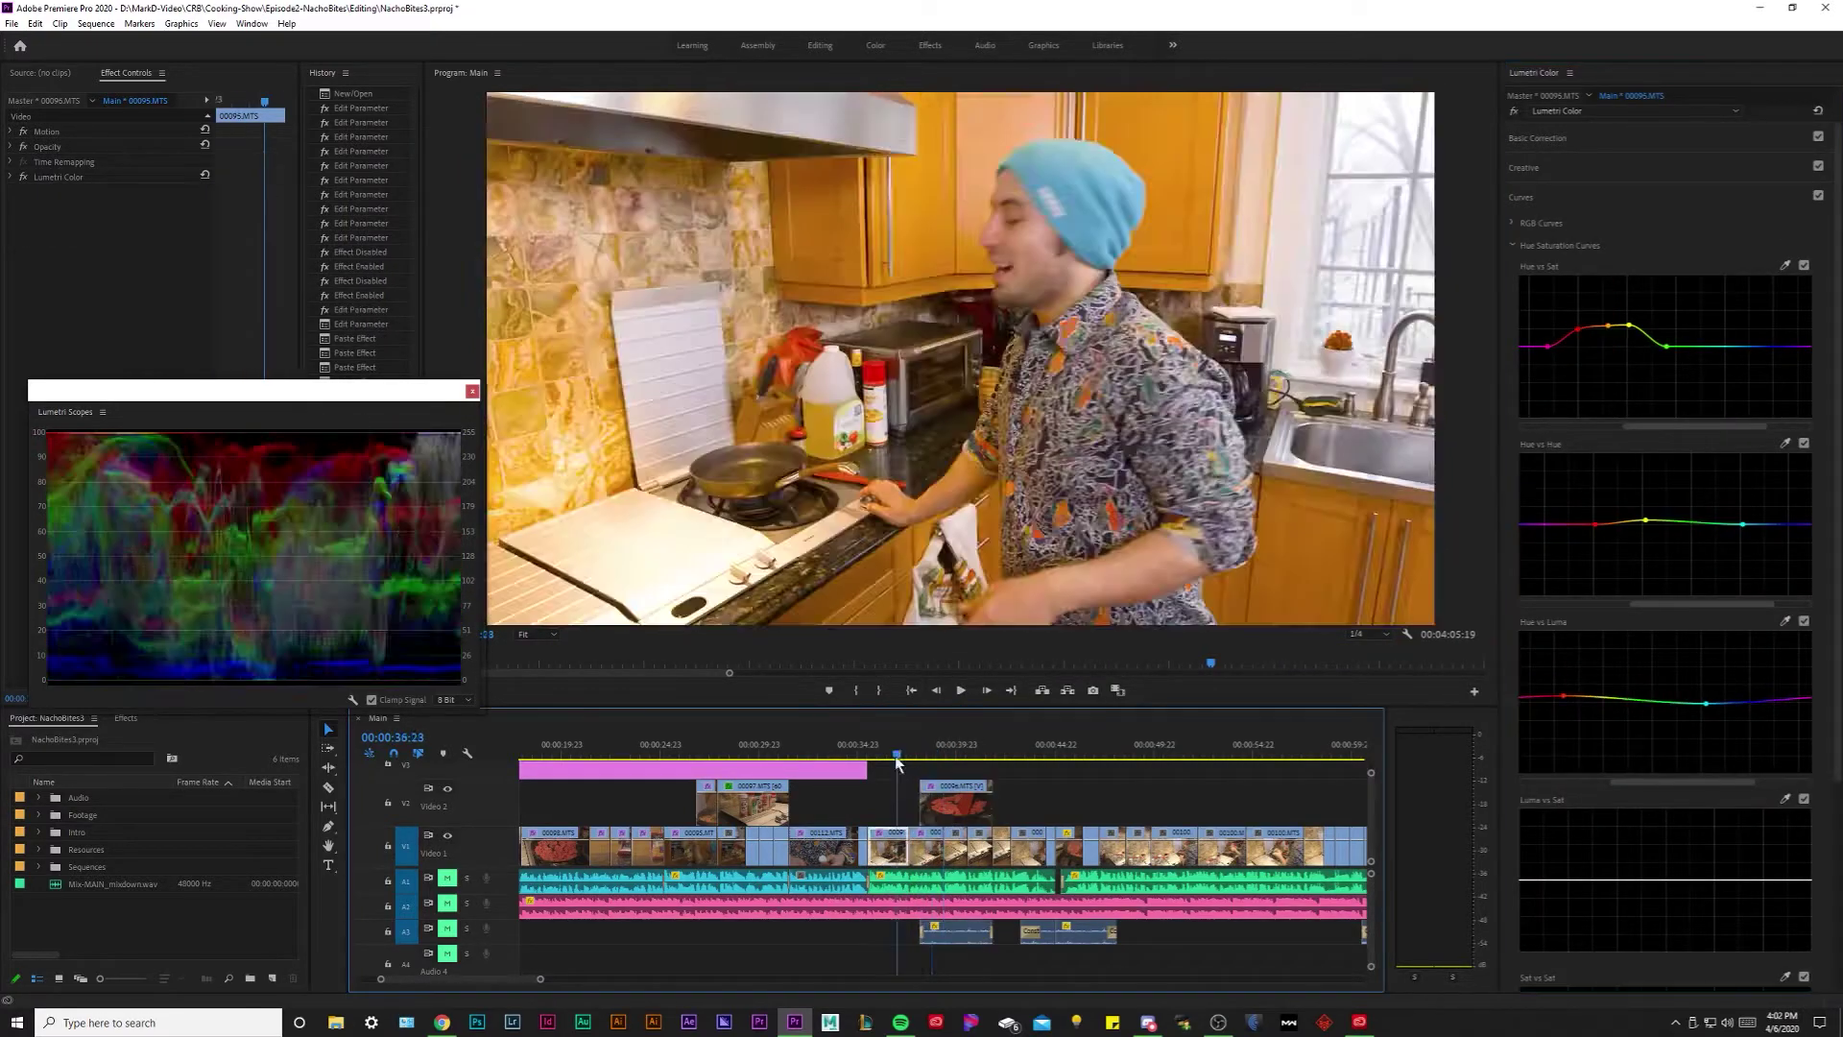
pyautogui.press('space')
pyautogui.press('=')
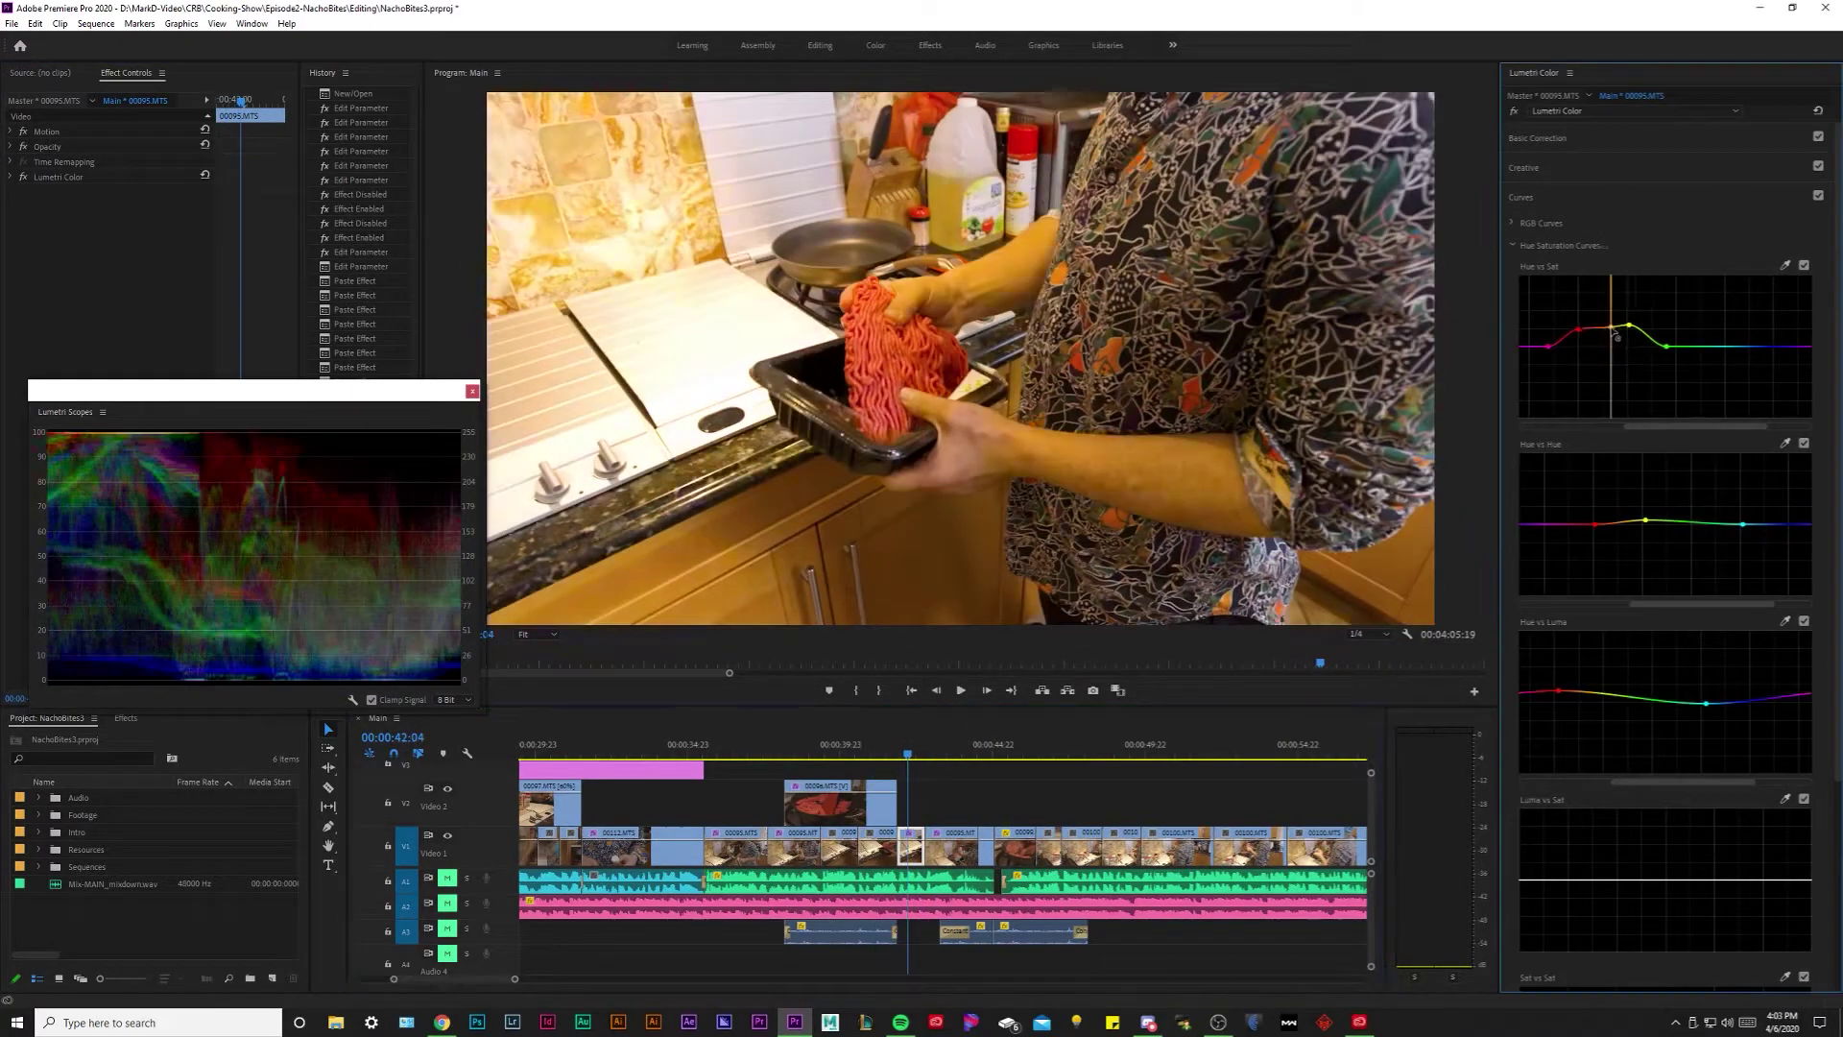
pyautogui.click(773, 747)
pyautogui.press('space')
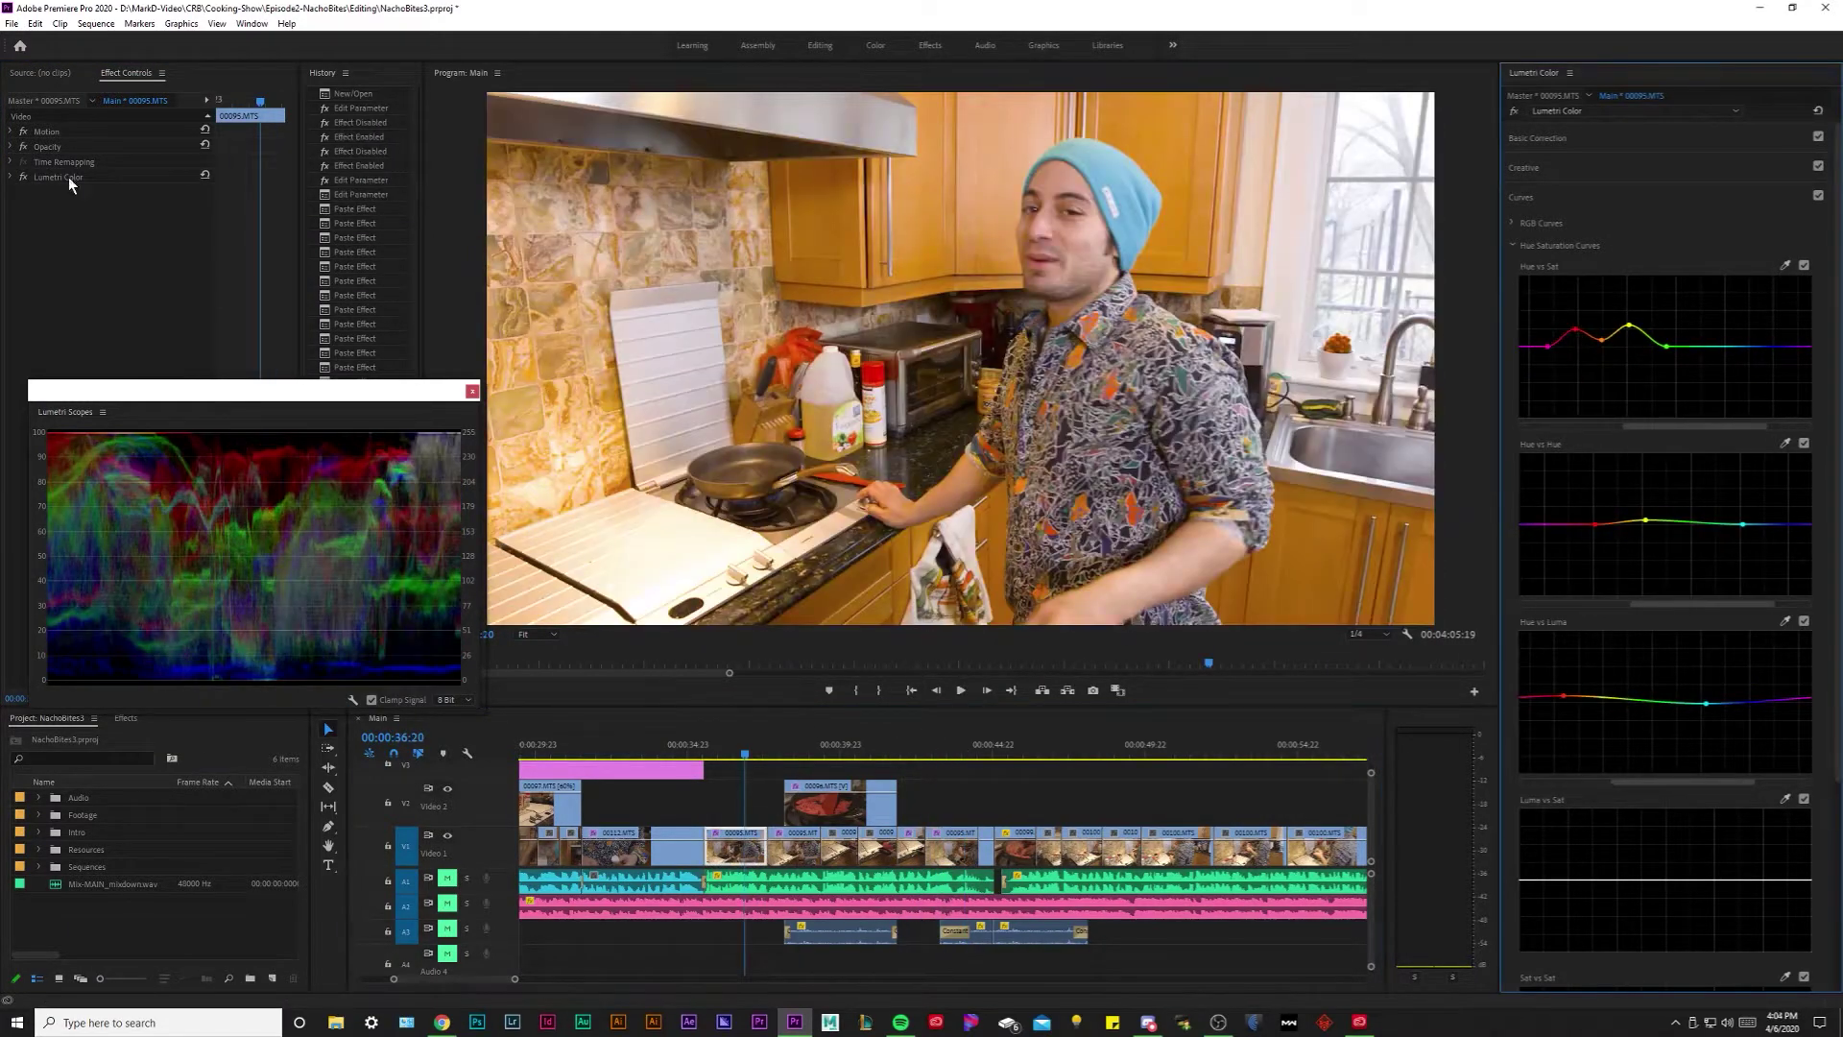
pyautogui.press('Home')
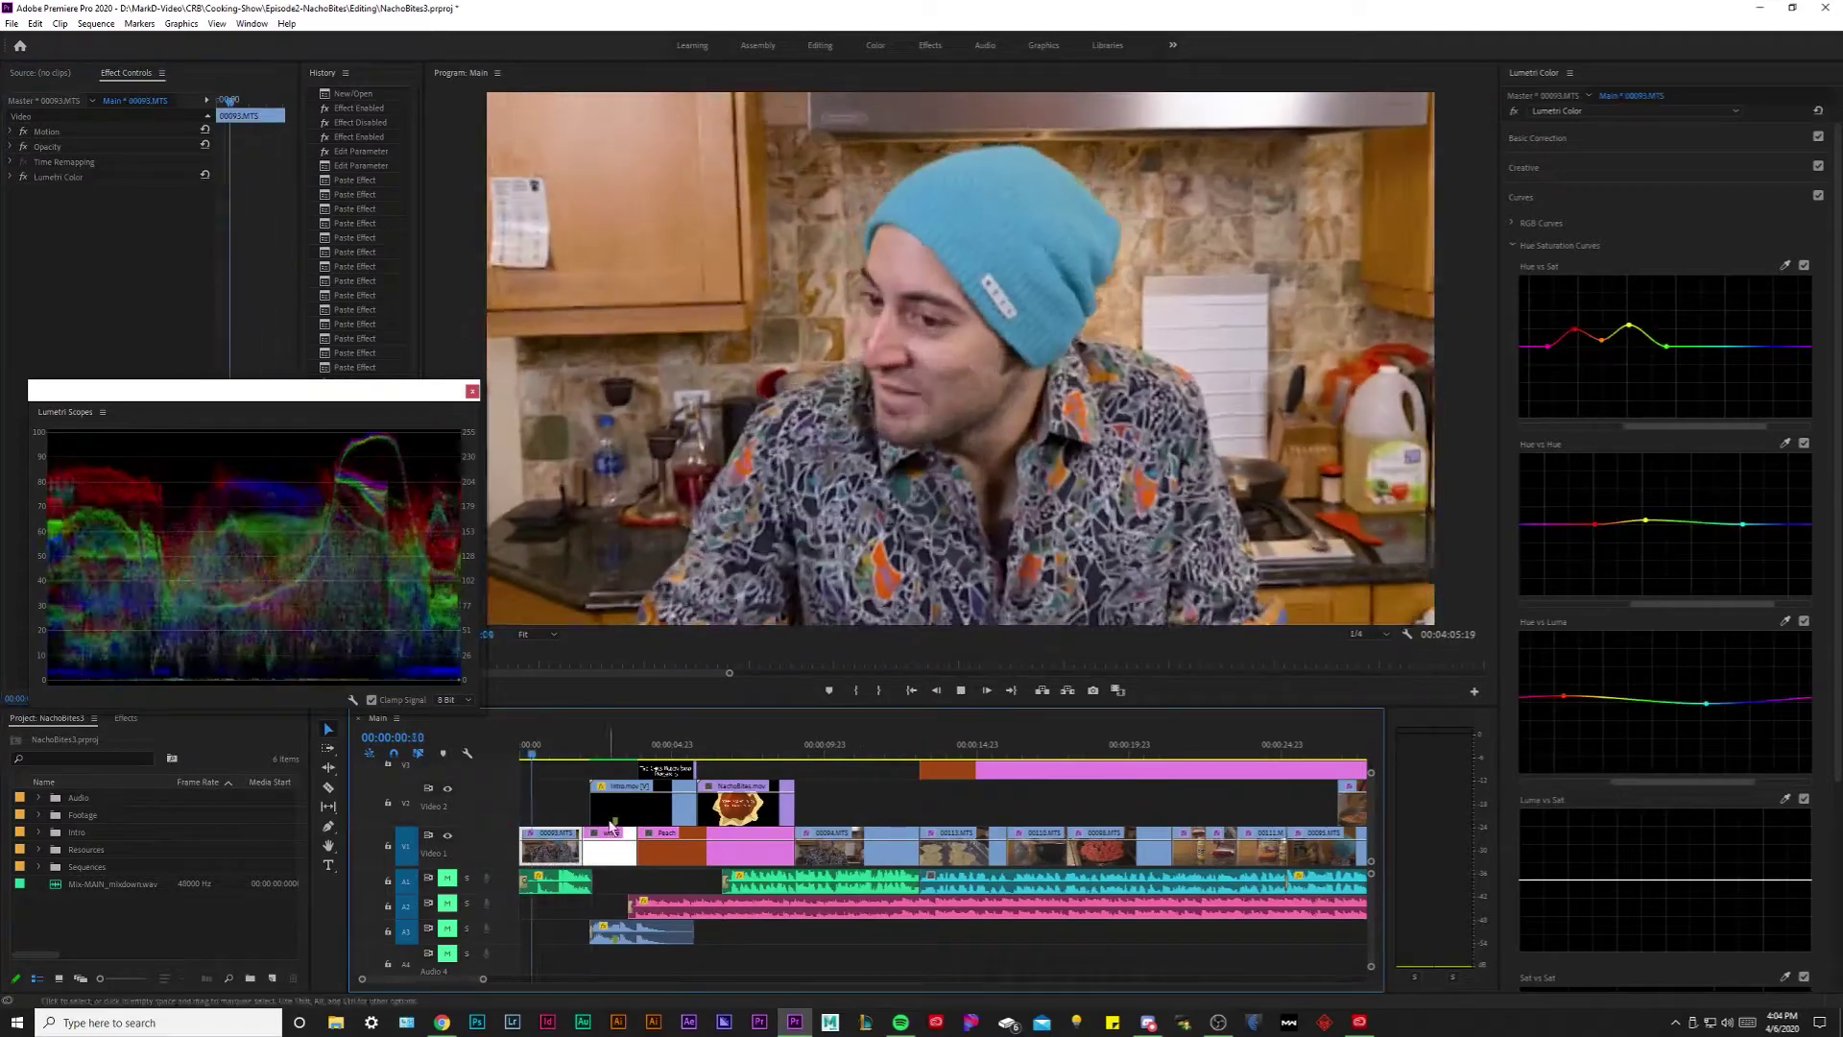
# Step clip by clip from 00095 through 00099 to clip 00100.
pyautogui.press('Down')
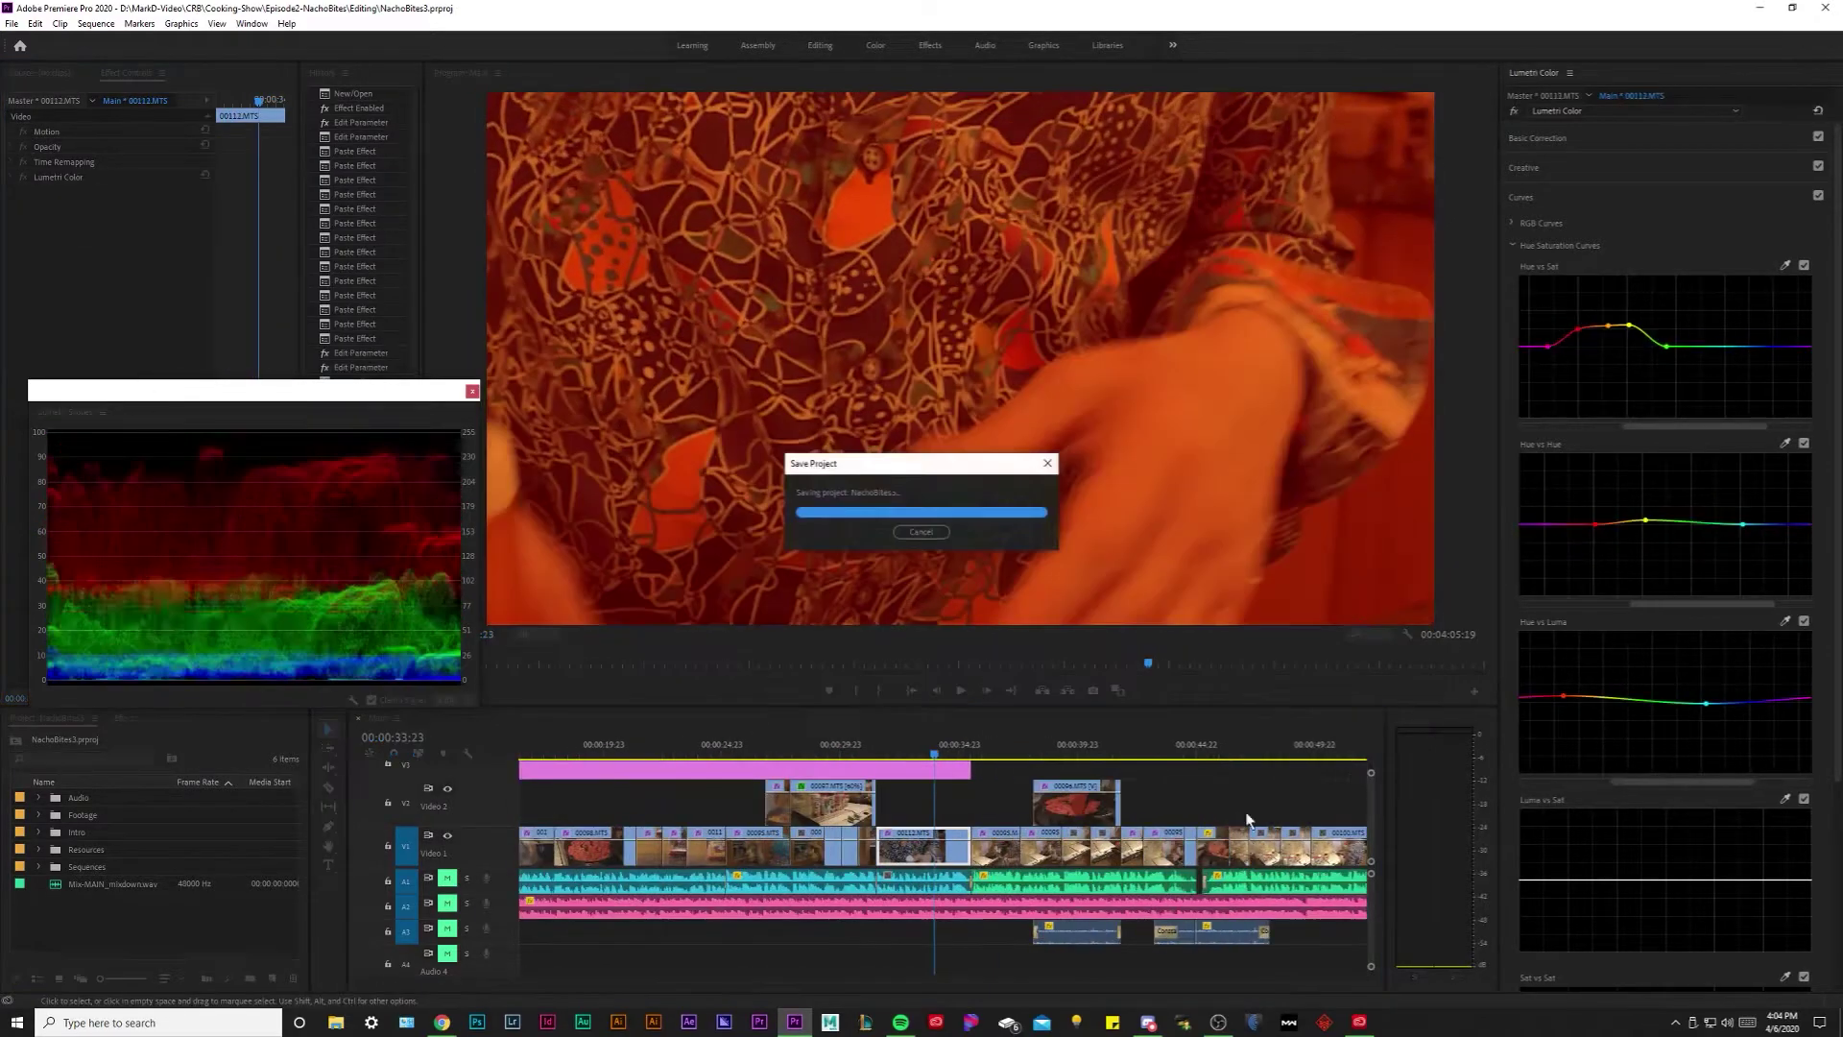
pyautogui.press('Down')
pyautogui.press('Down')
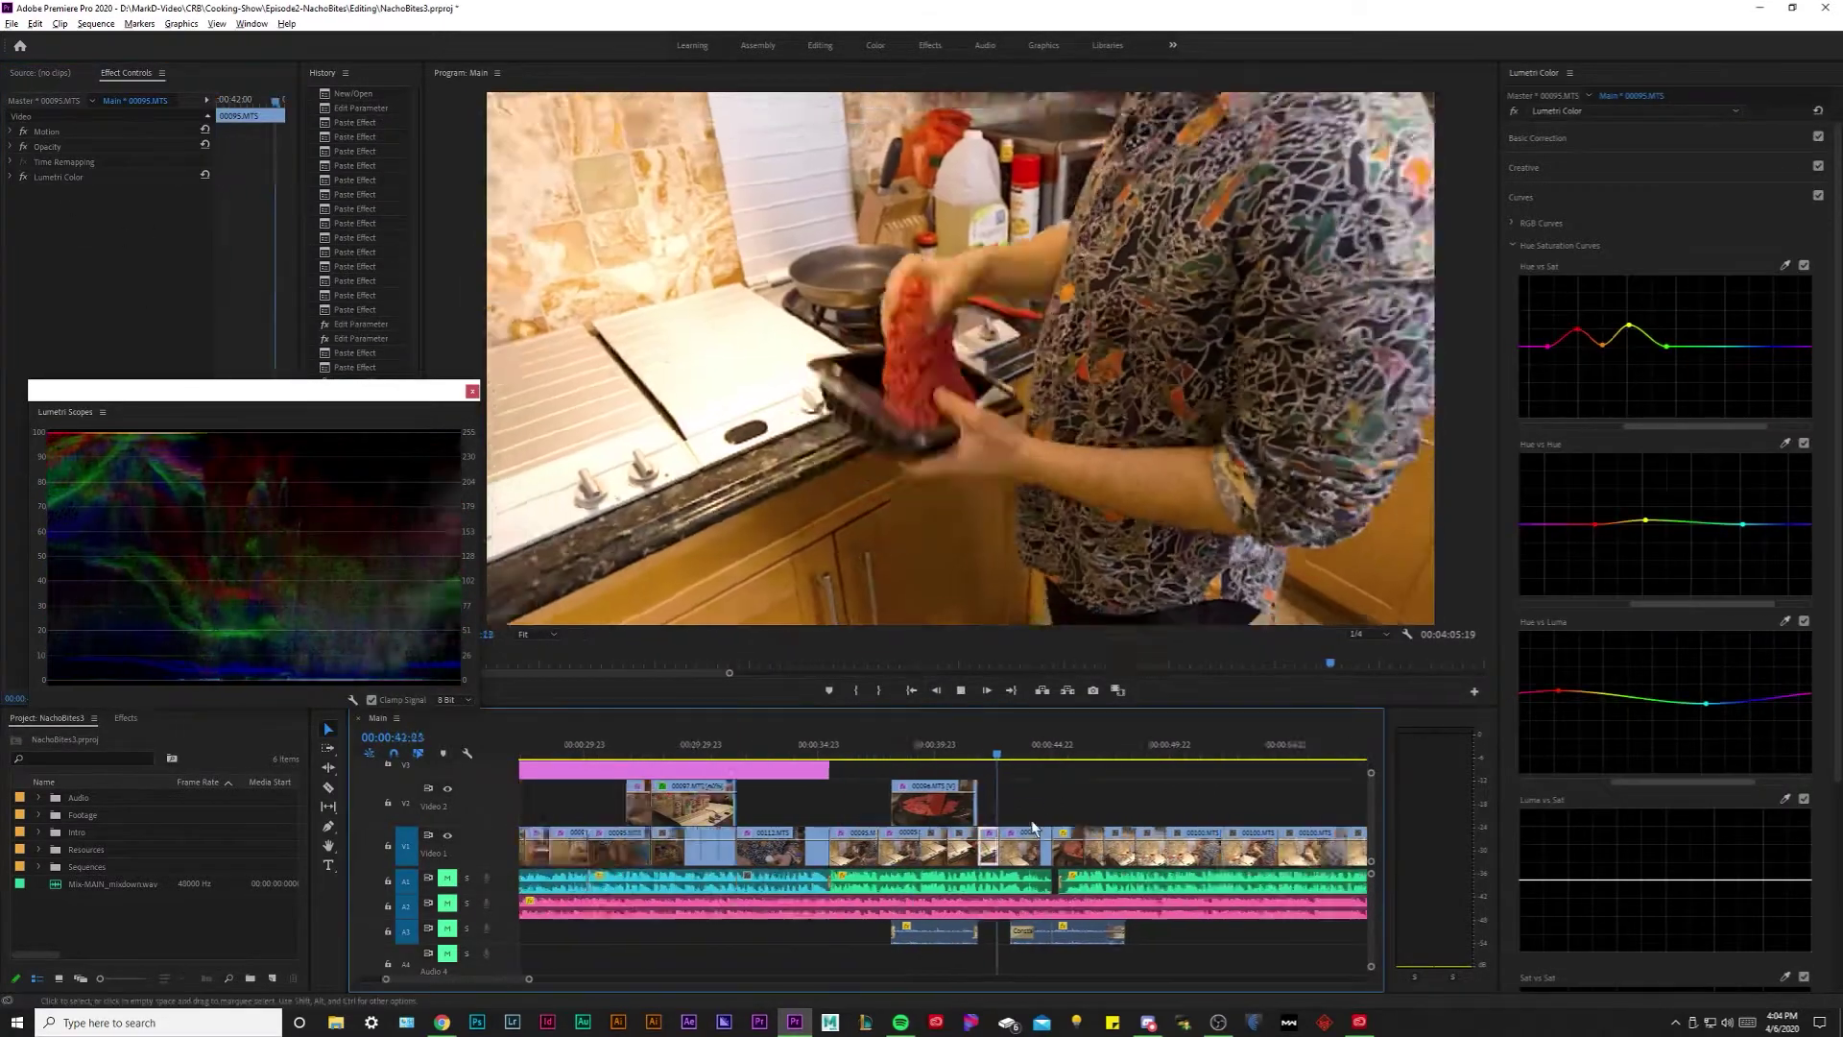
pyautogui.press('=')
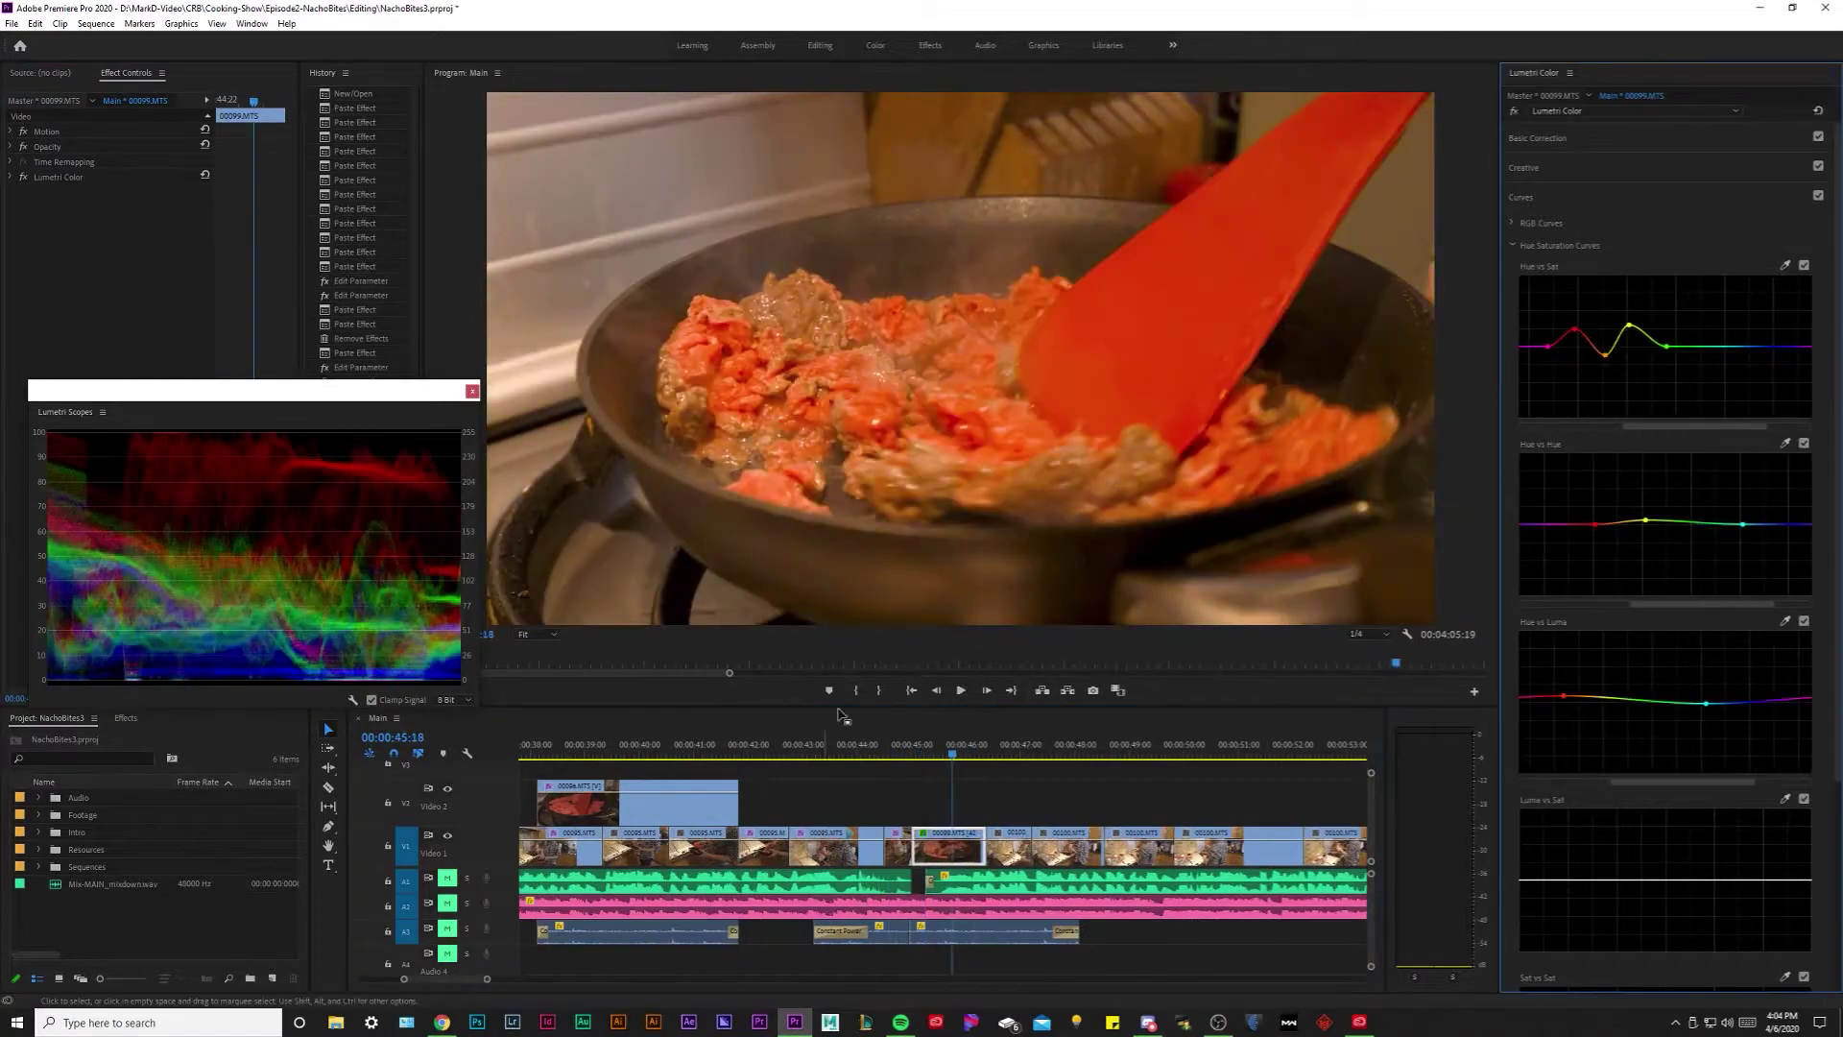
pyautogui.press('Up')
pyautogui.press('Up')
pyautogui.press('Down')
pyautogui.press('Down')
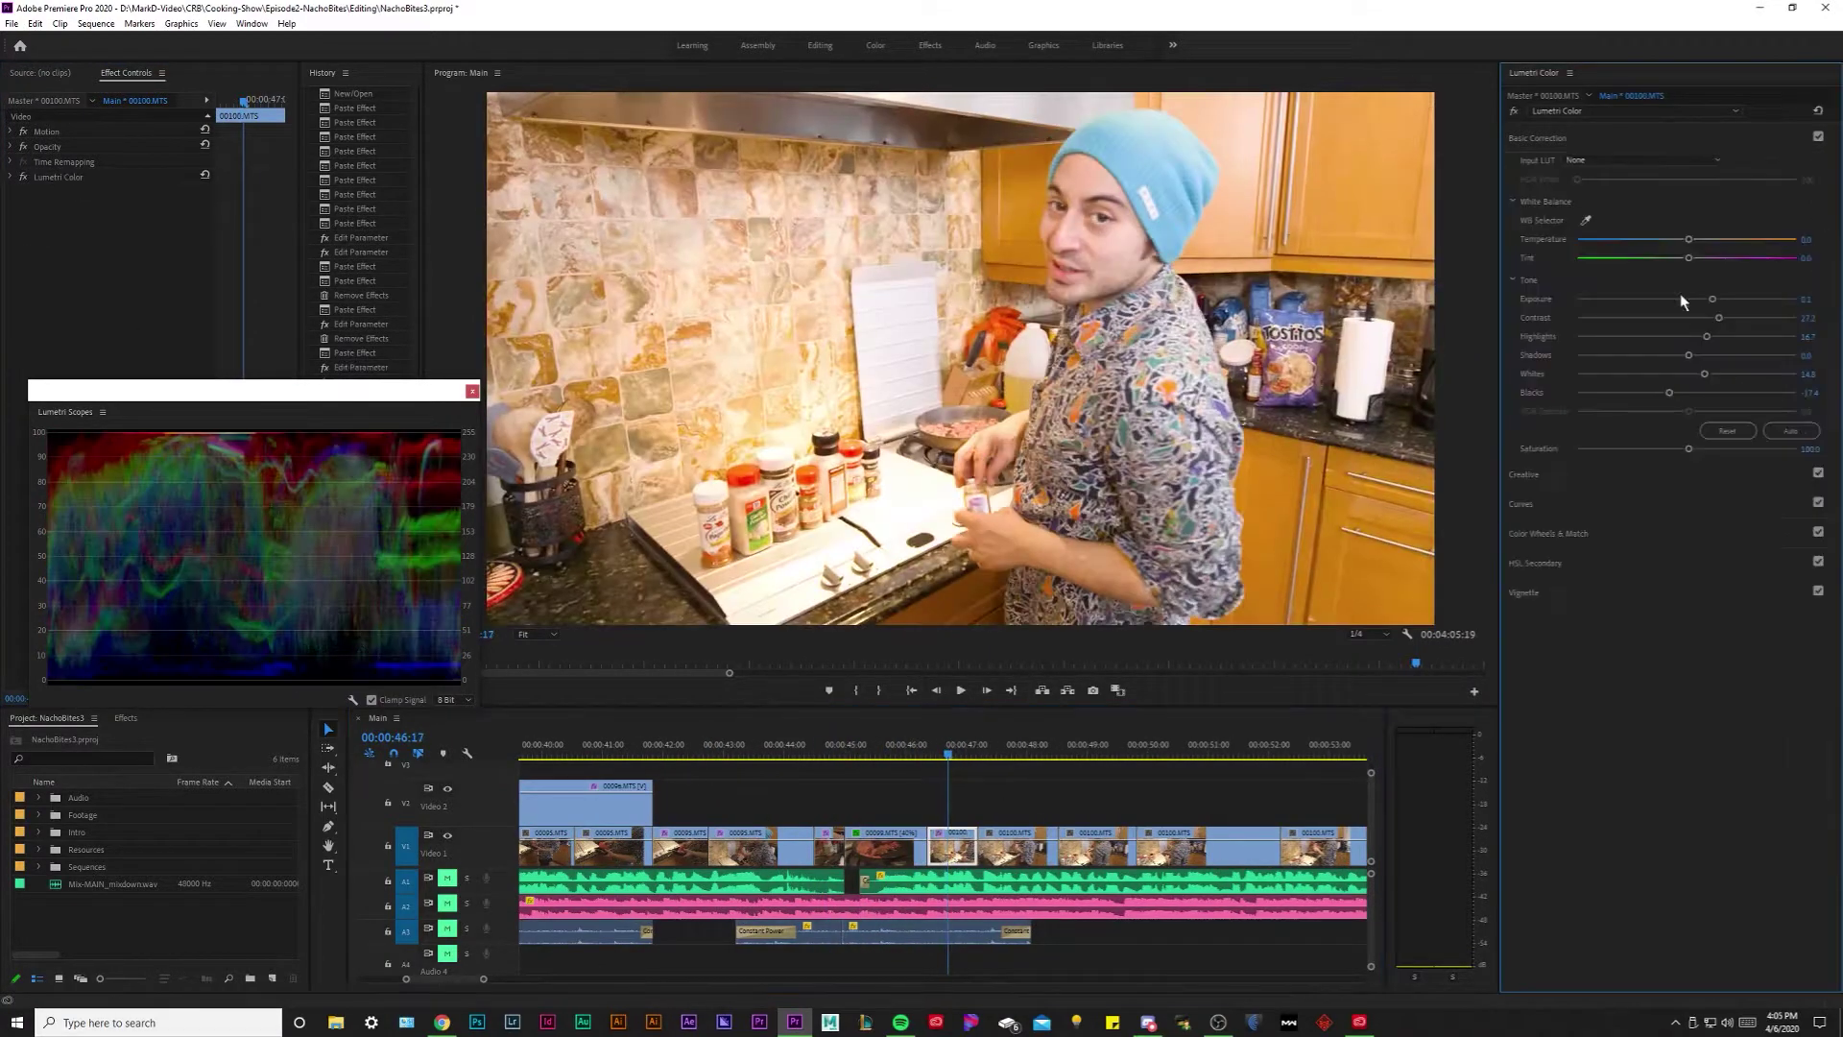
pyautogui.press('Down')
pyautogui.press('-')
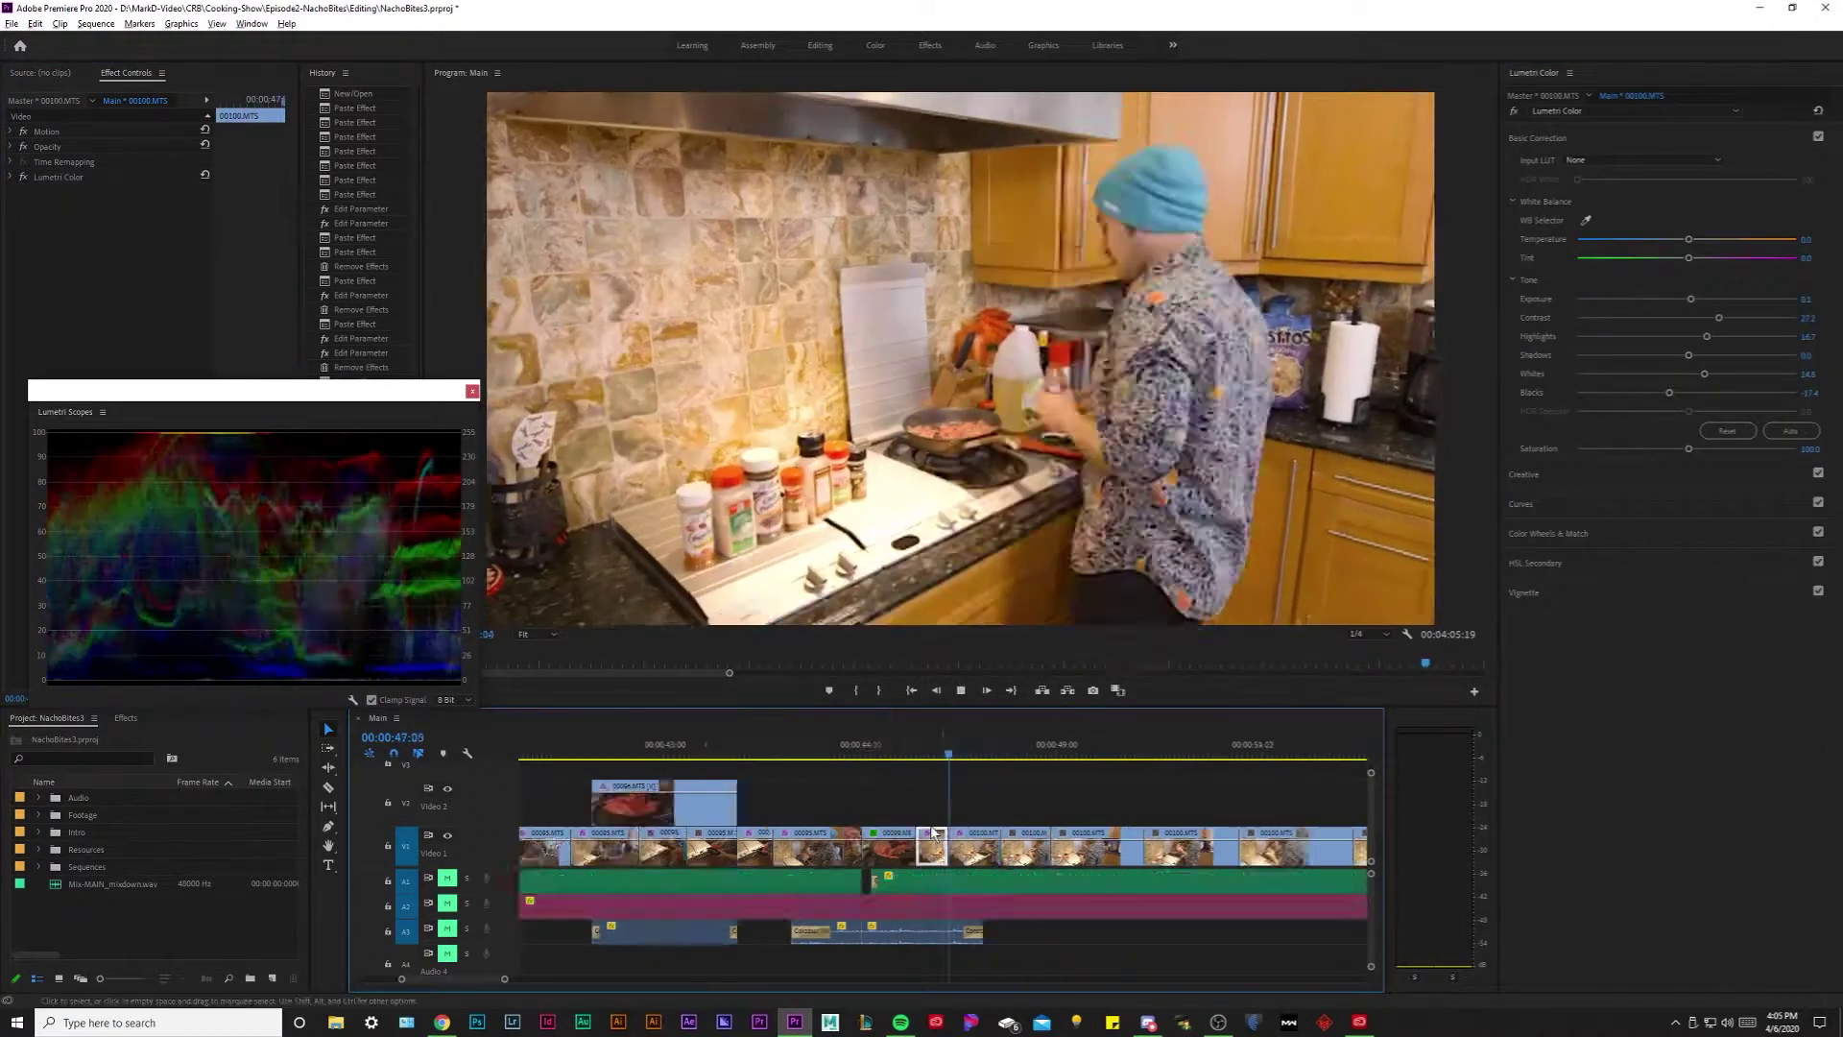
pyautogui.press('Down')
pyautogui.press('space')
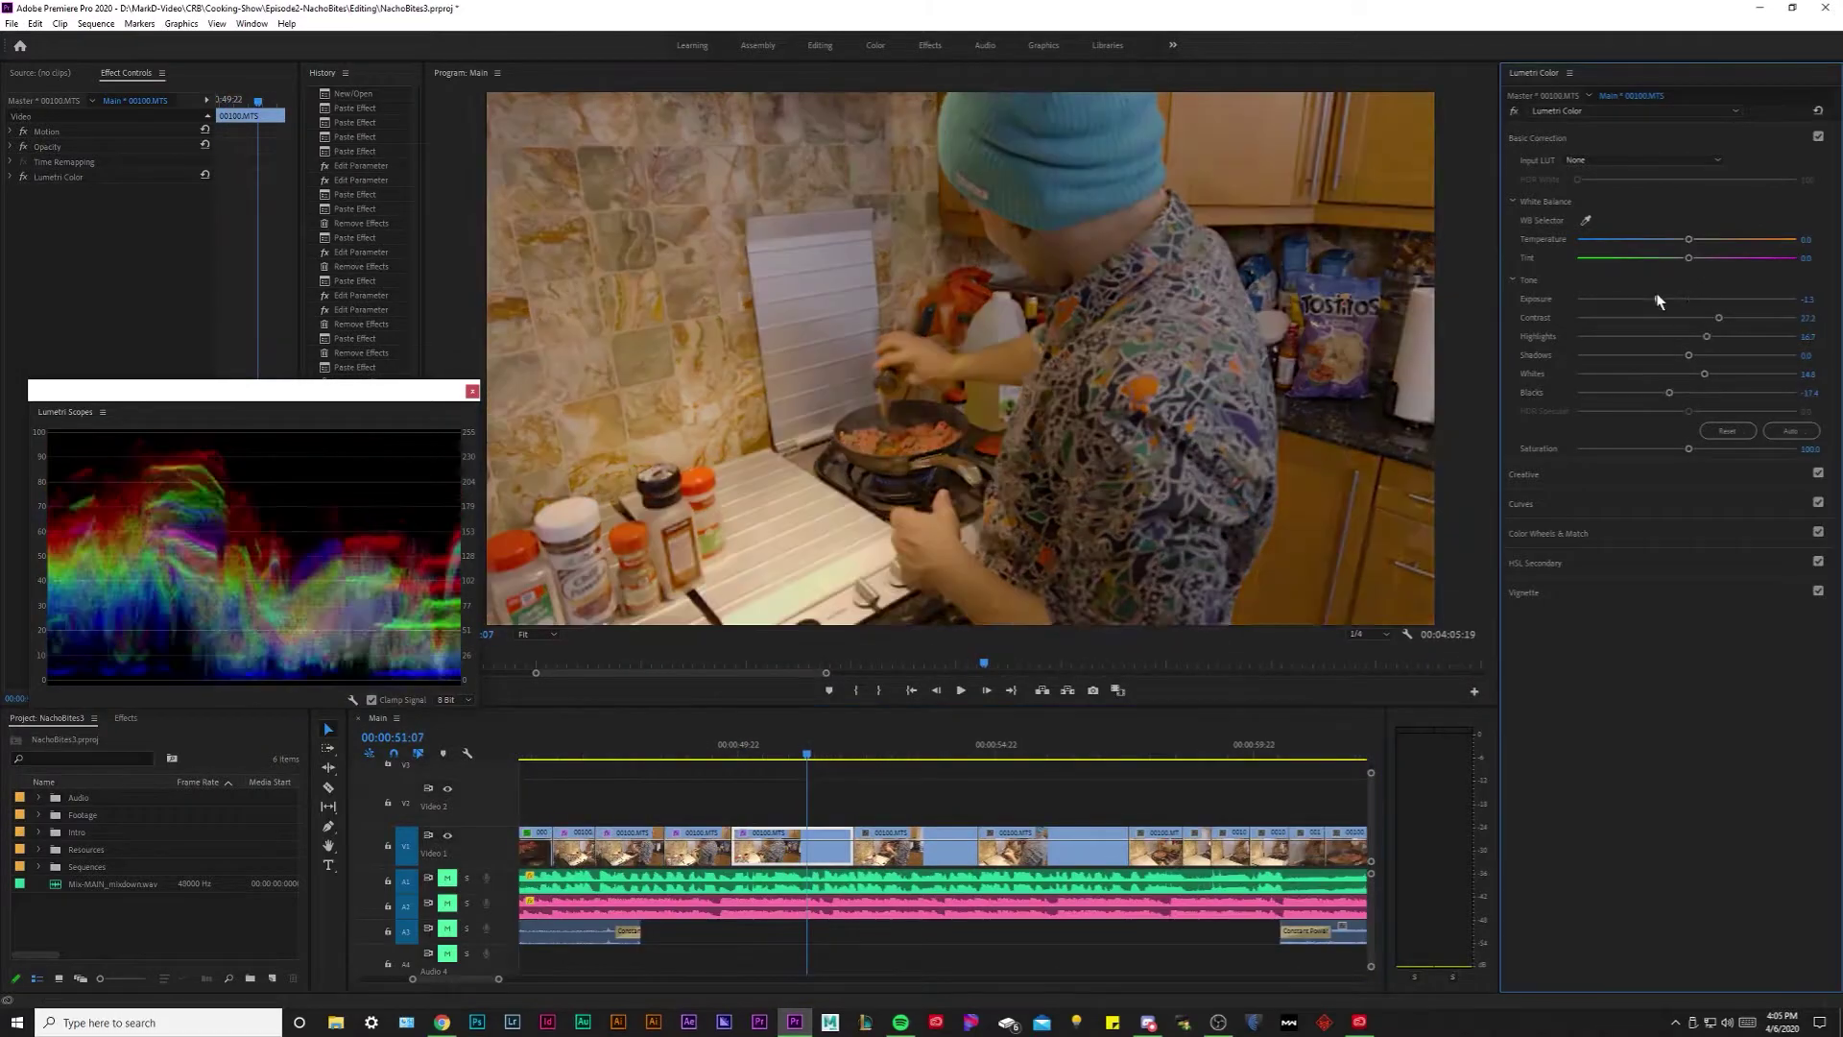
# Play through clips 00100 to 00105 to check their exposure.
pyautogui.press('space')
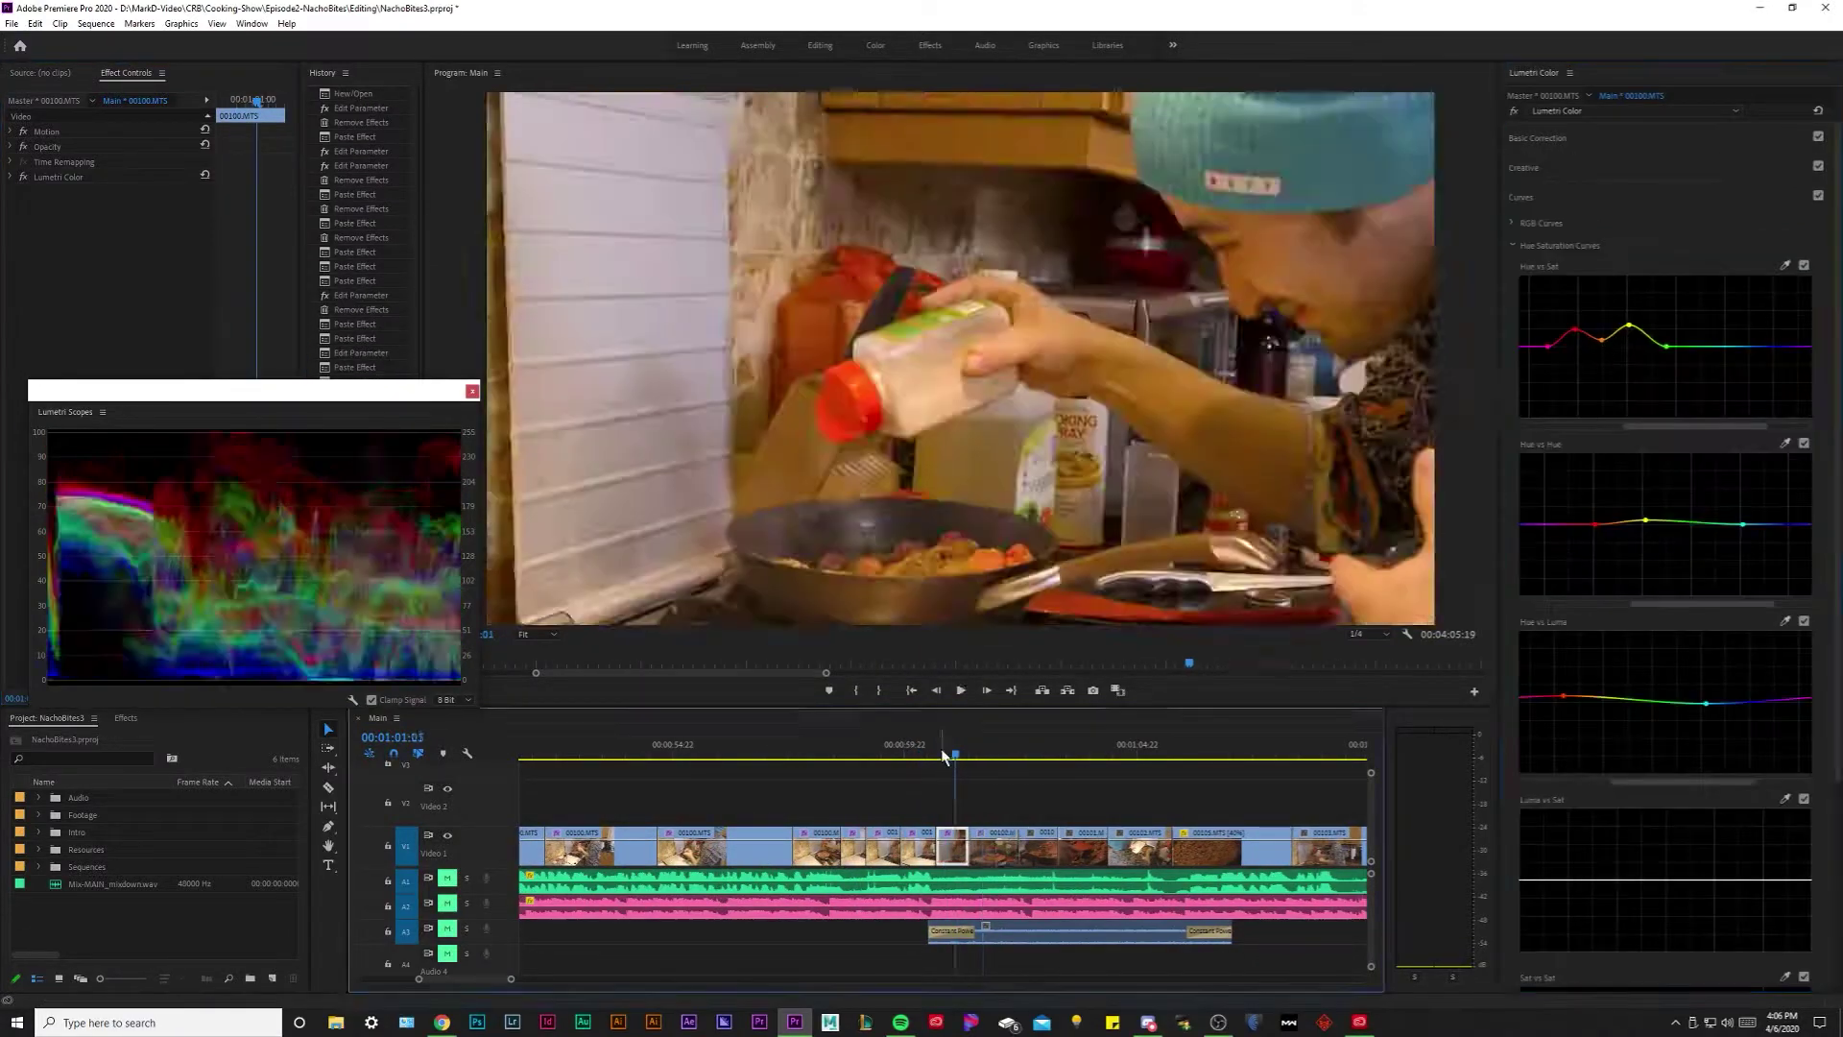
pyautogui.press('space')
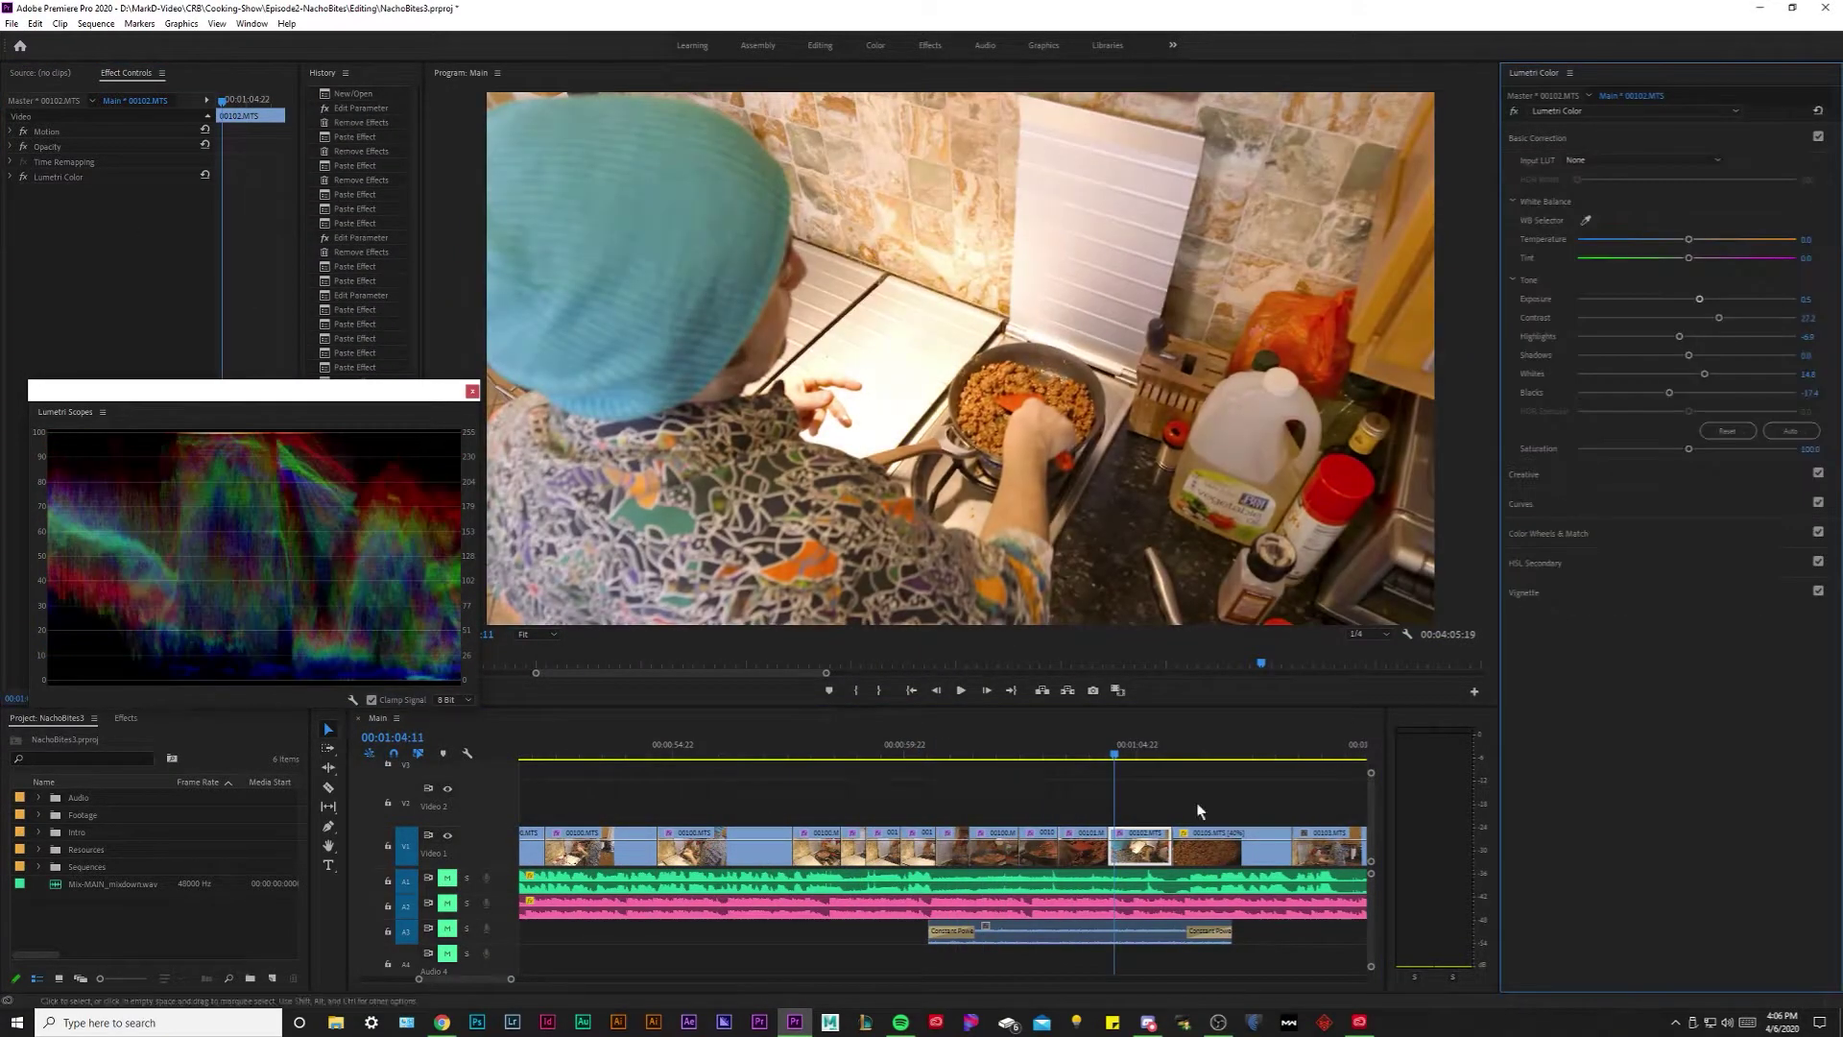
pyautogui.click(873, 869)
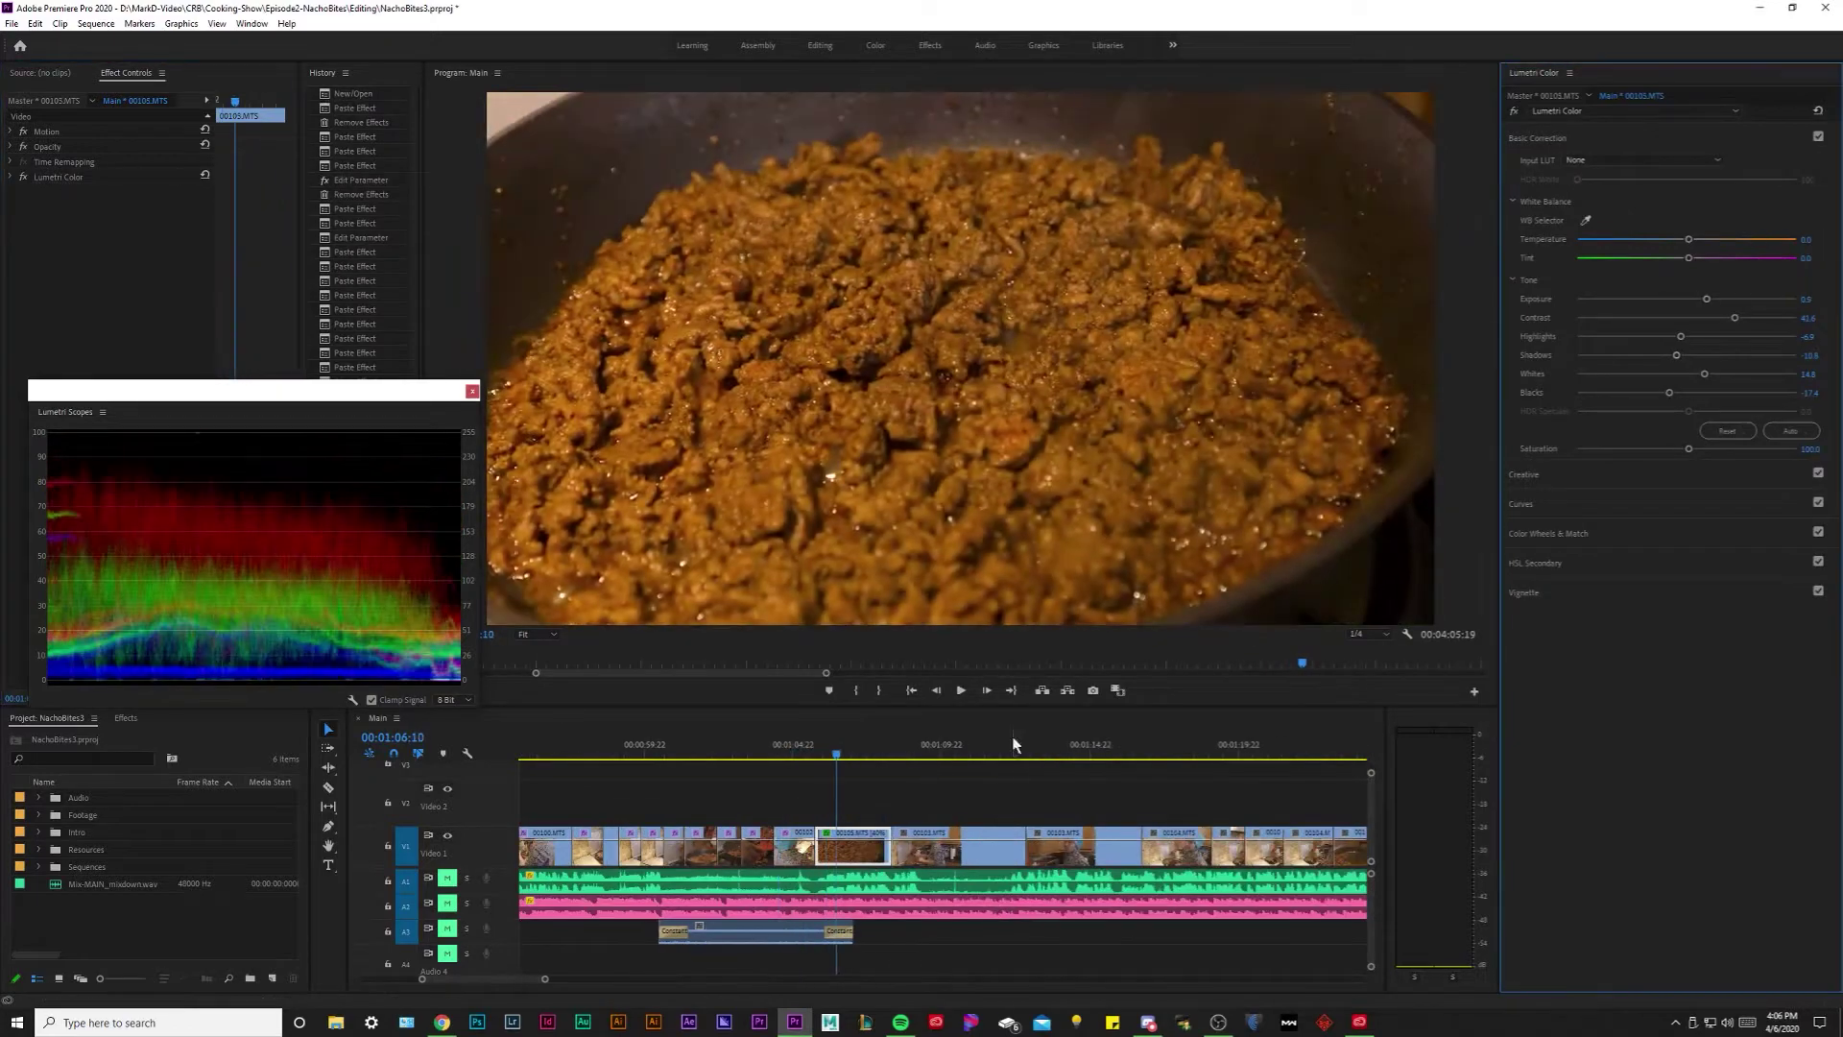
pyautogui.press('space')
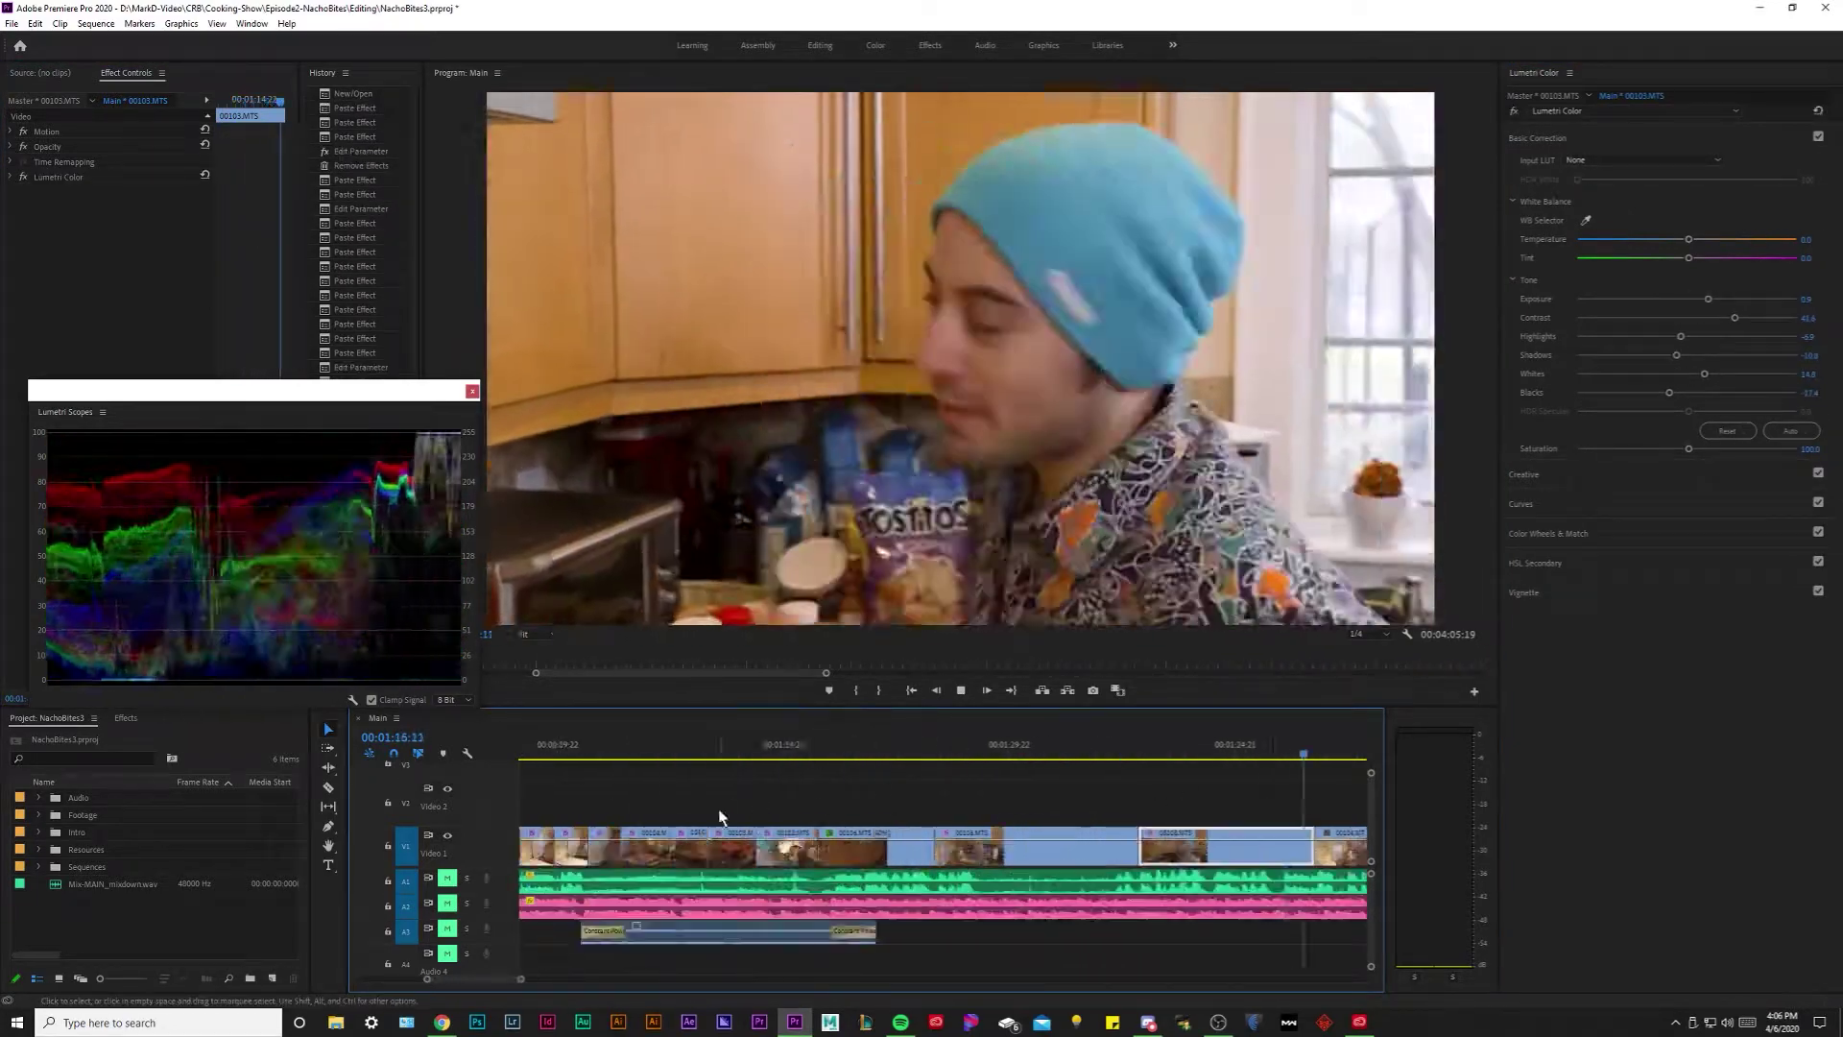
pyautogui.press('space')
# Review clip 00104 and bring up its hue-saturation curves.
pyautogui.click(583, 757)
pyautogui.press('space')
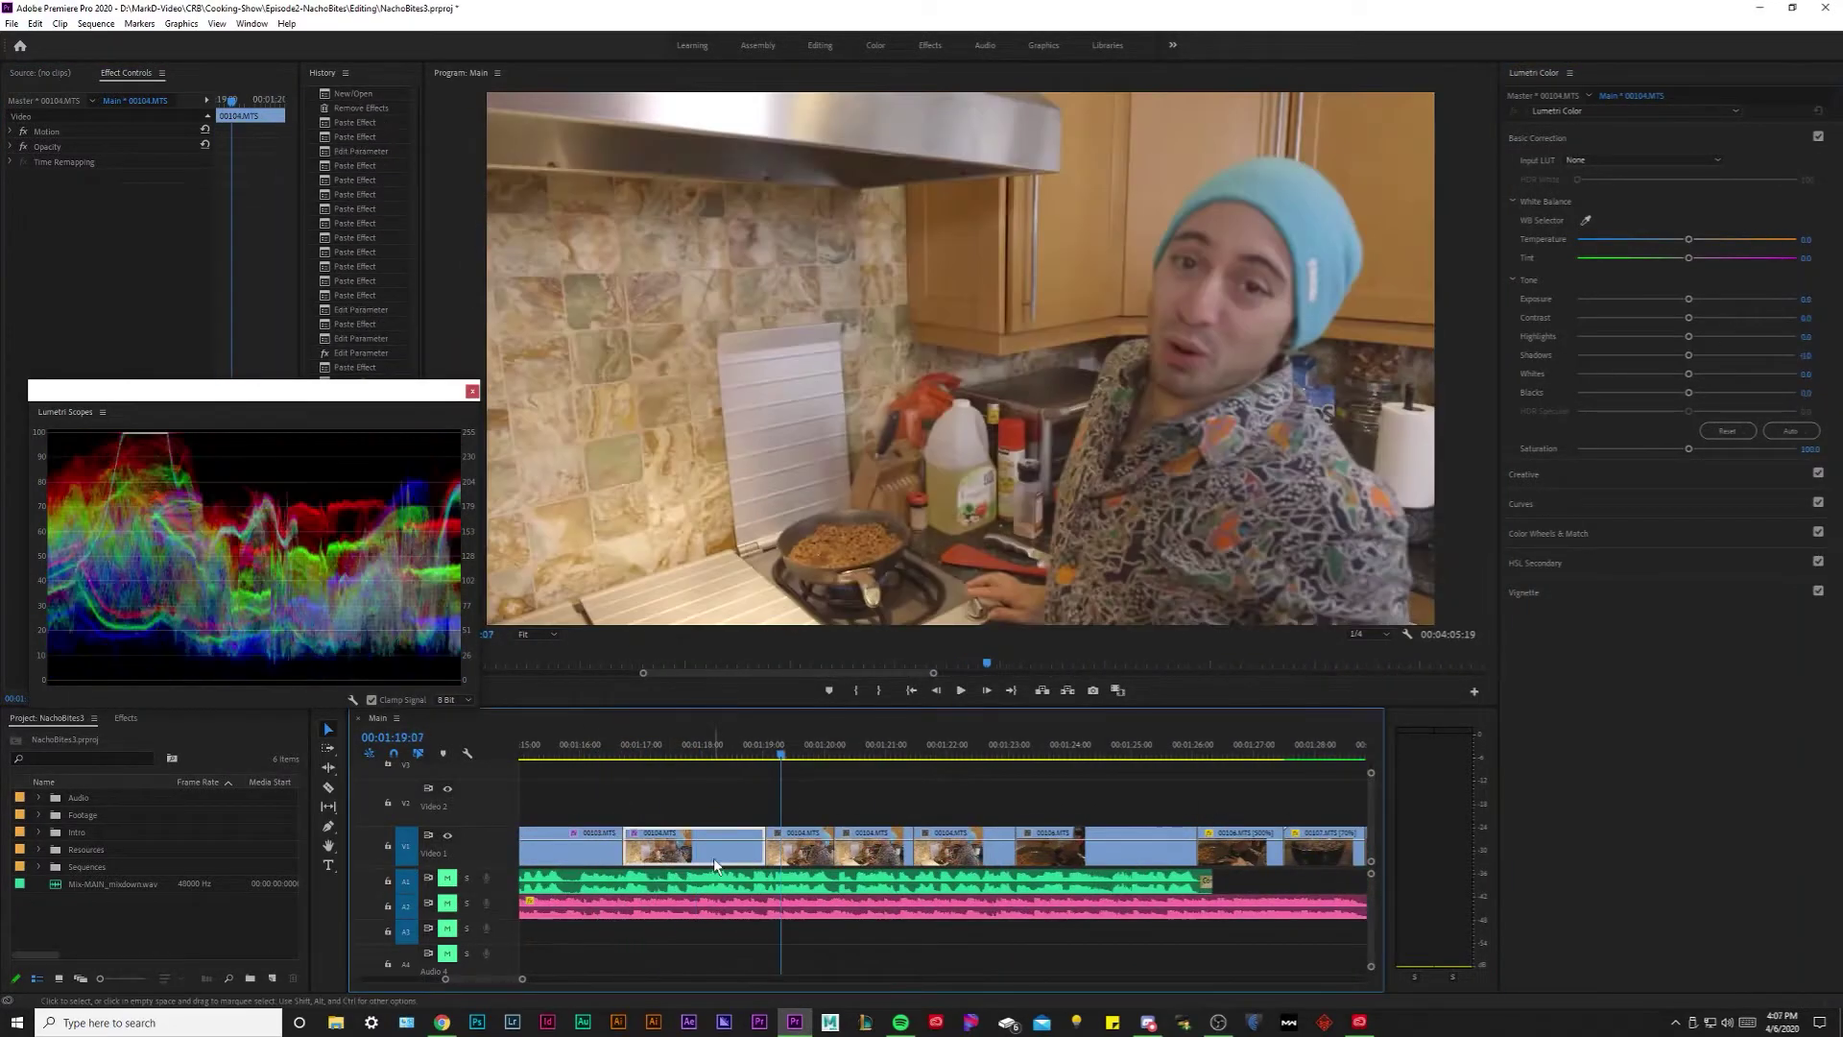
pyautogui.press('space')
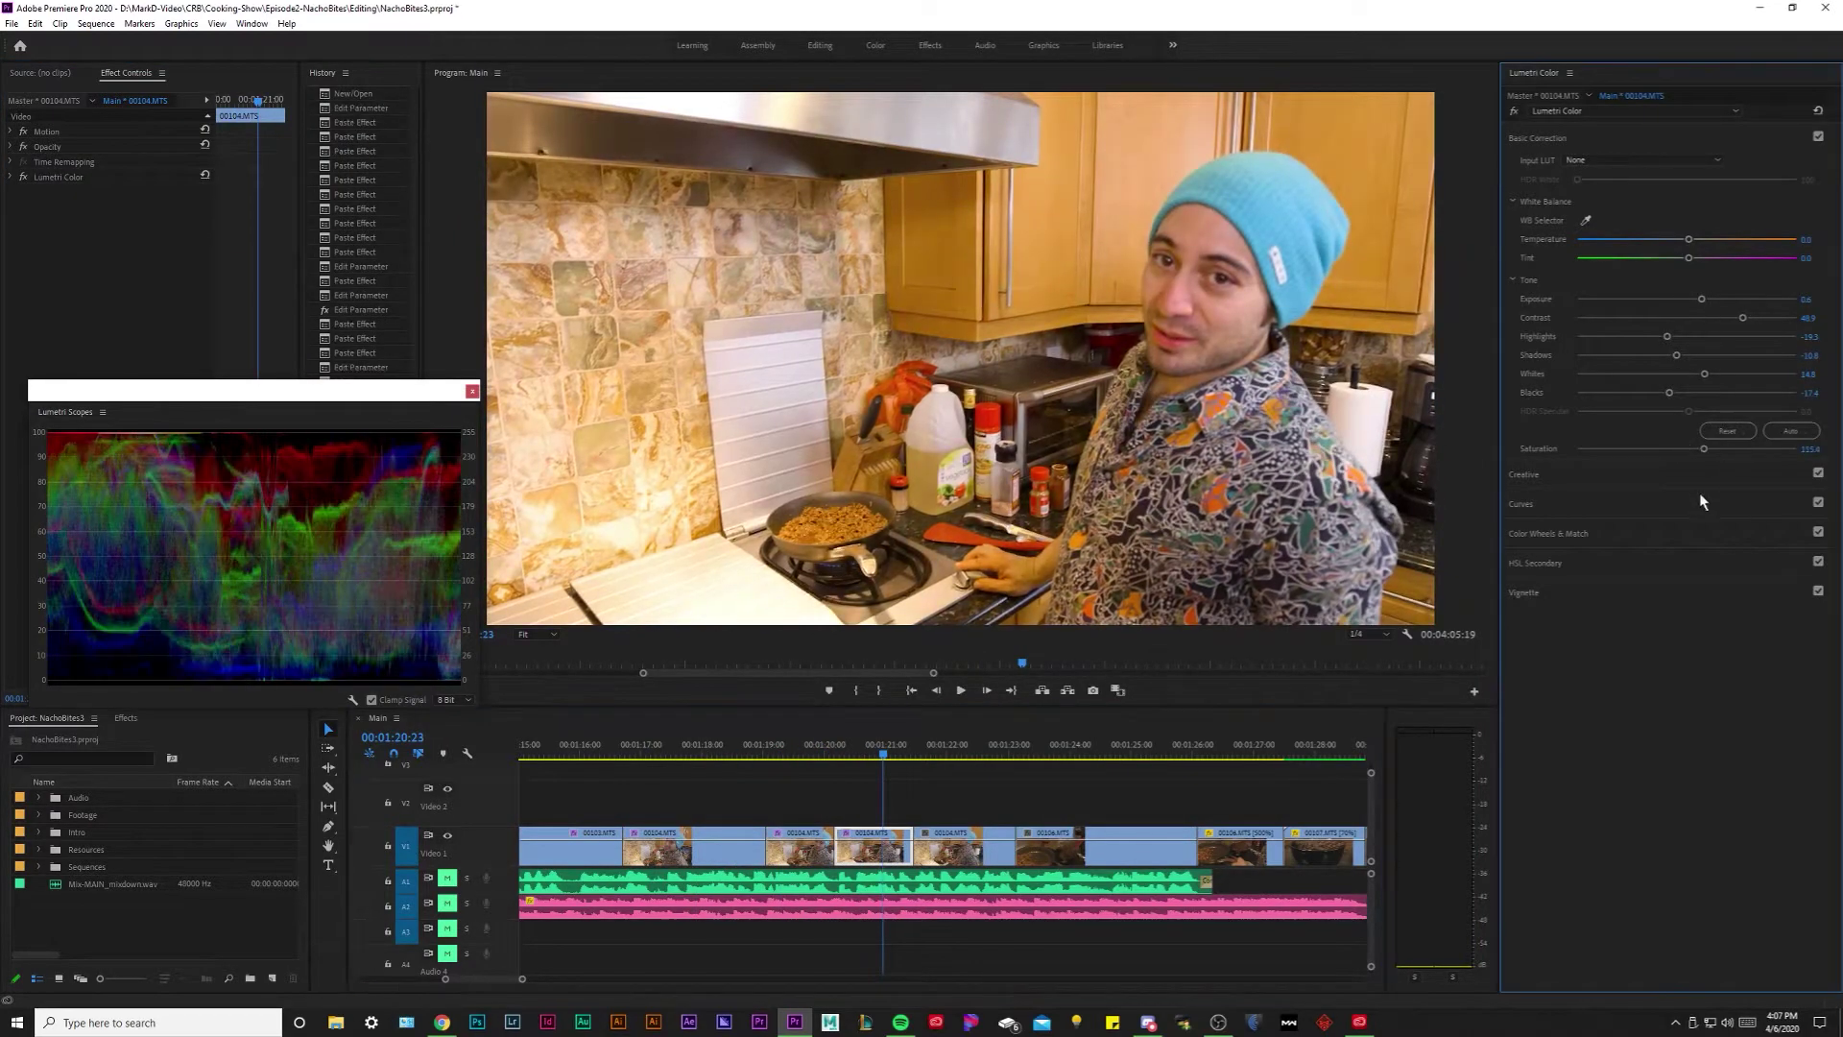
pyautogui.moveTo(824, 738); pyautogui.dragTo(839, 738)
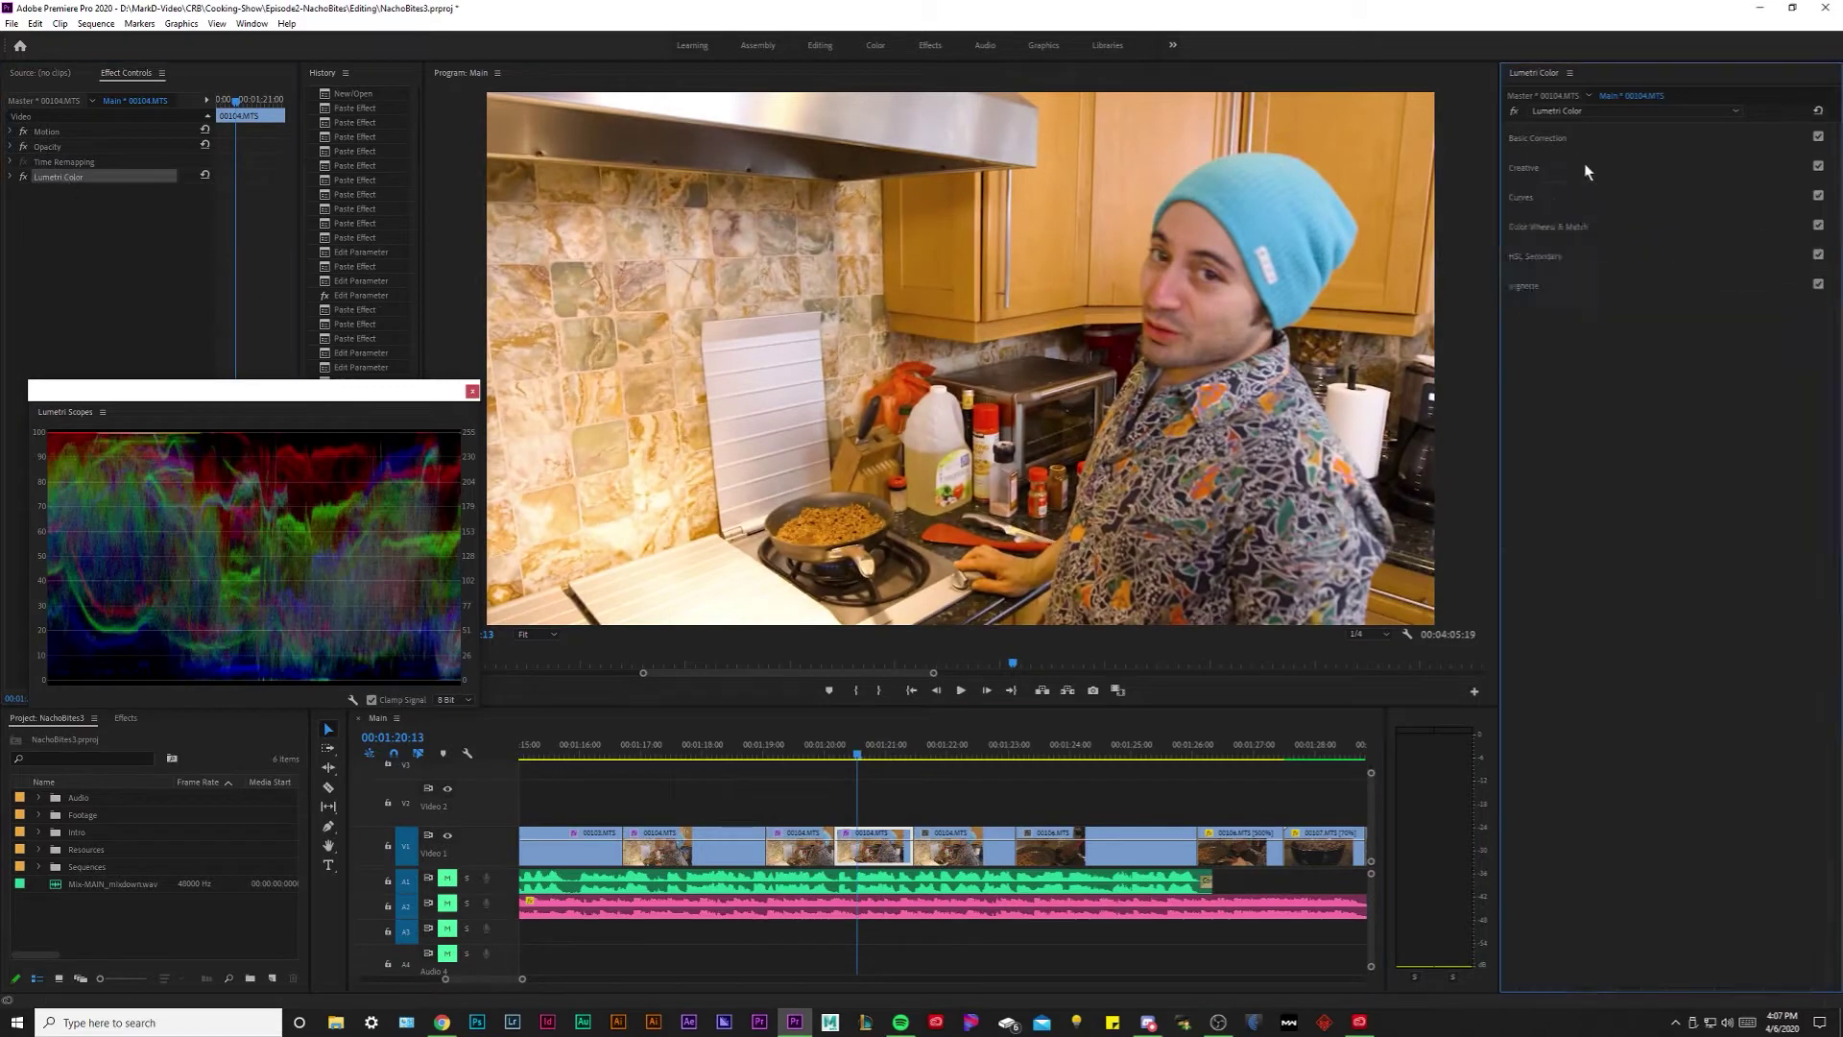
pyautogui.click(1588, 196)
pyautogui.press('space')
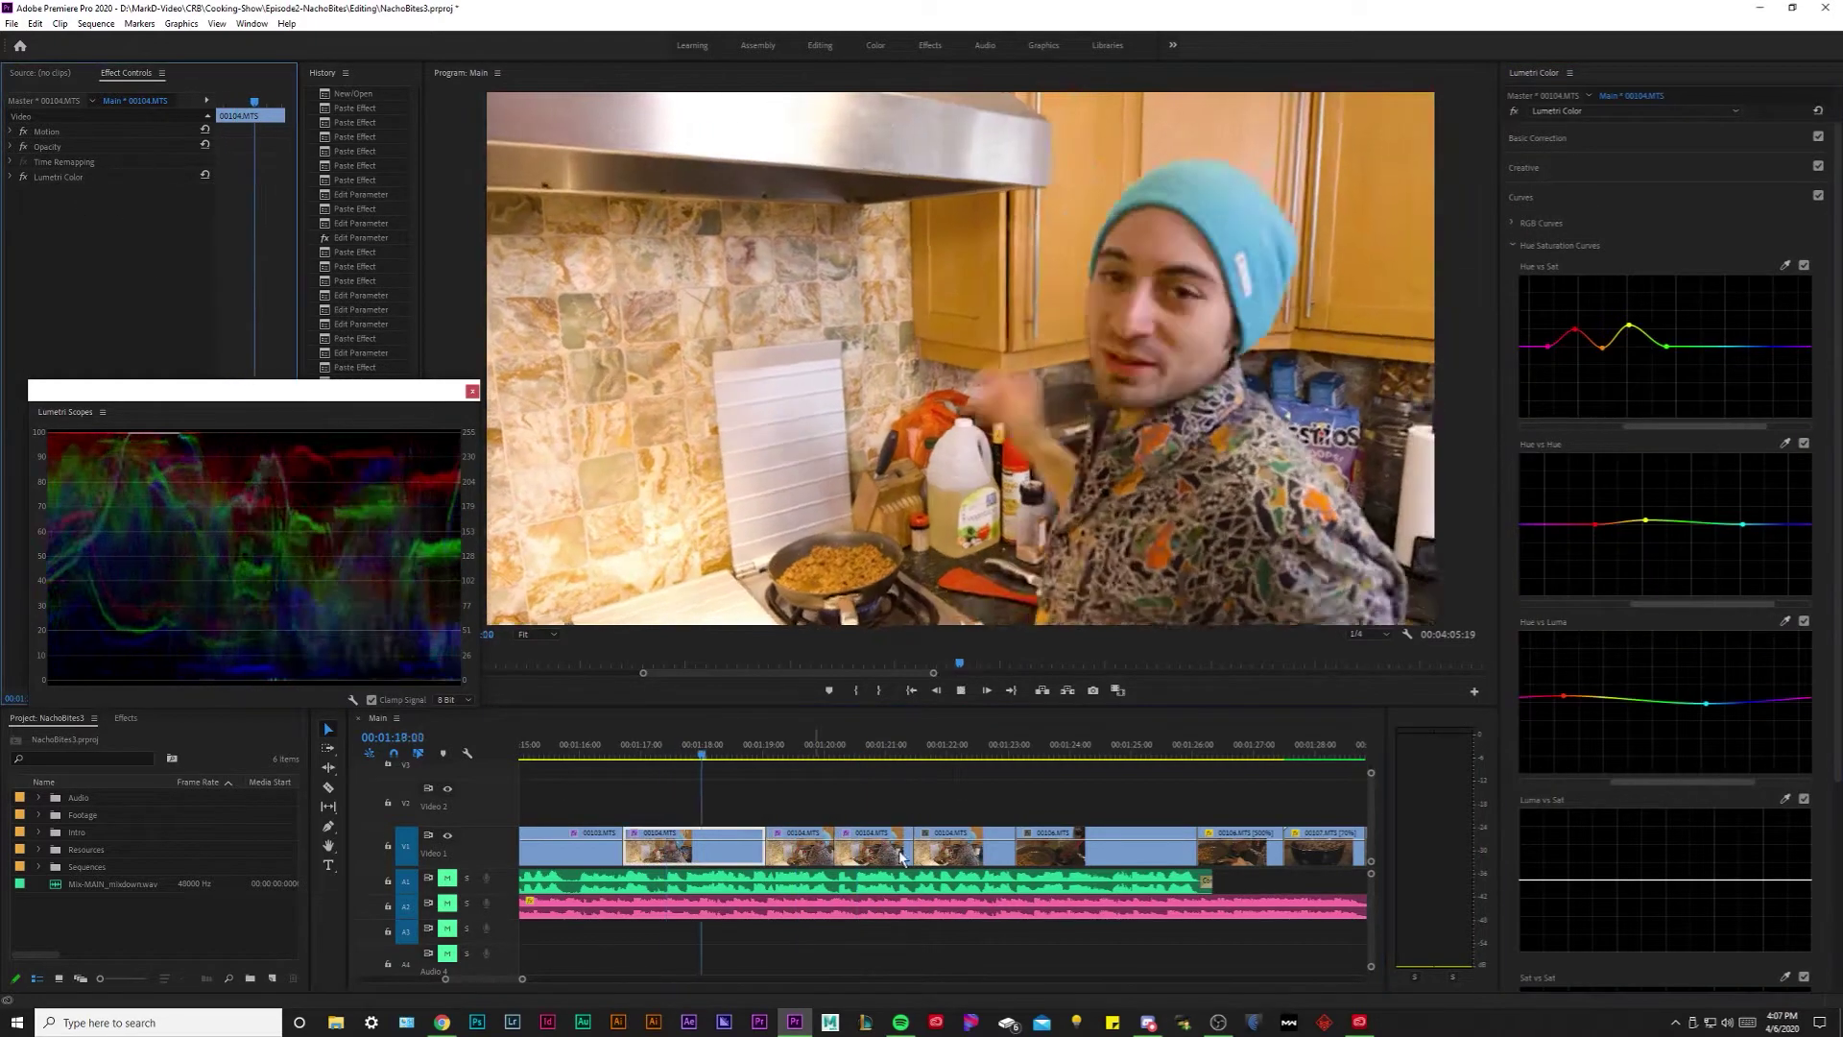
pyautogui.scroll(-5, 833, 824)
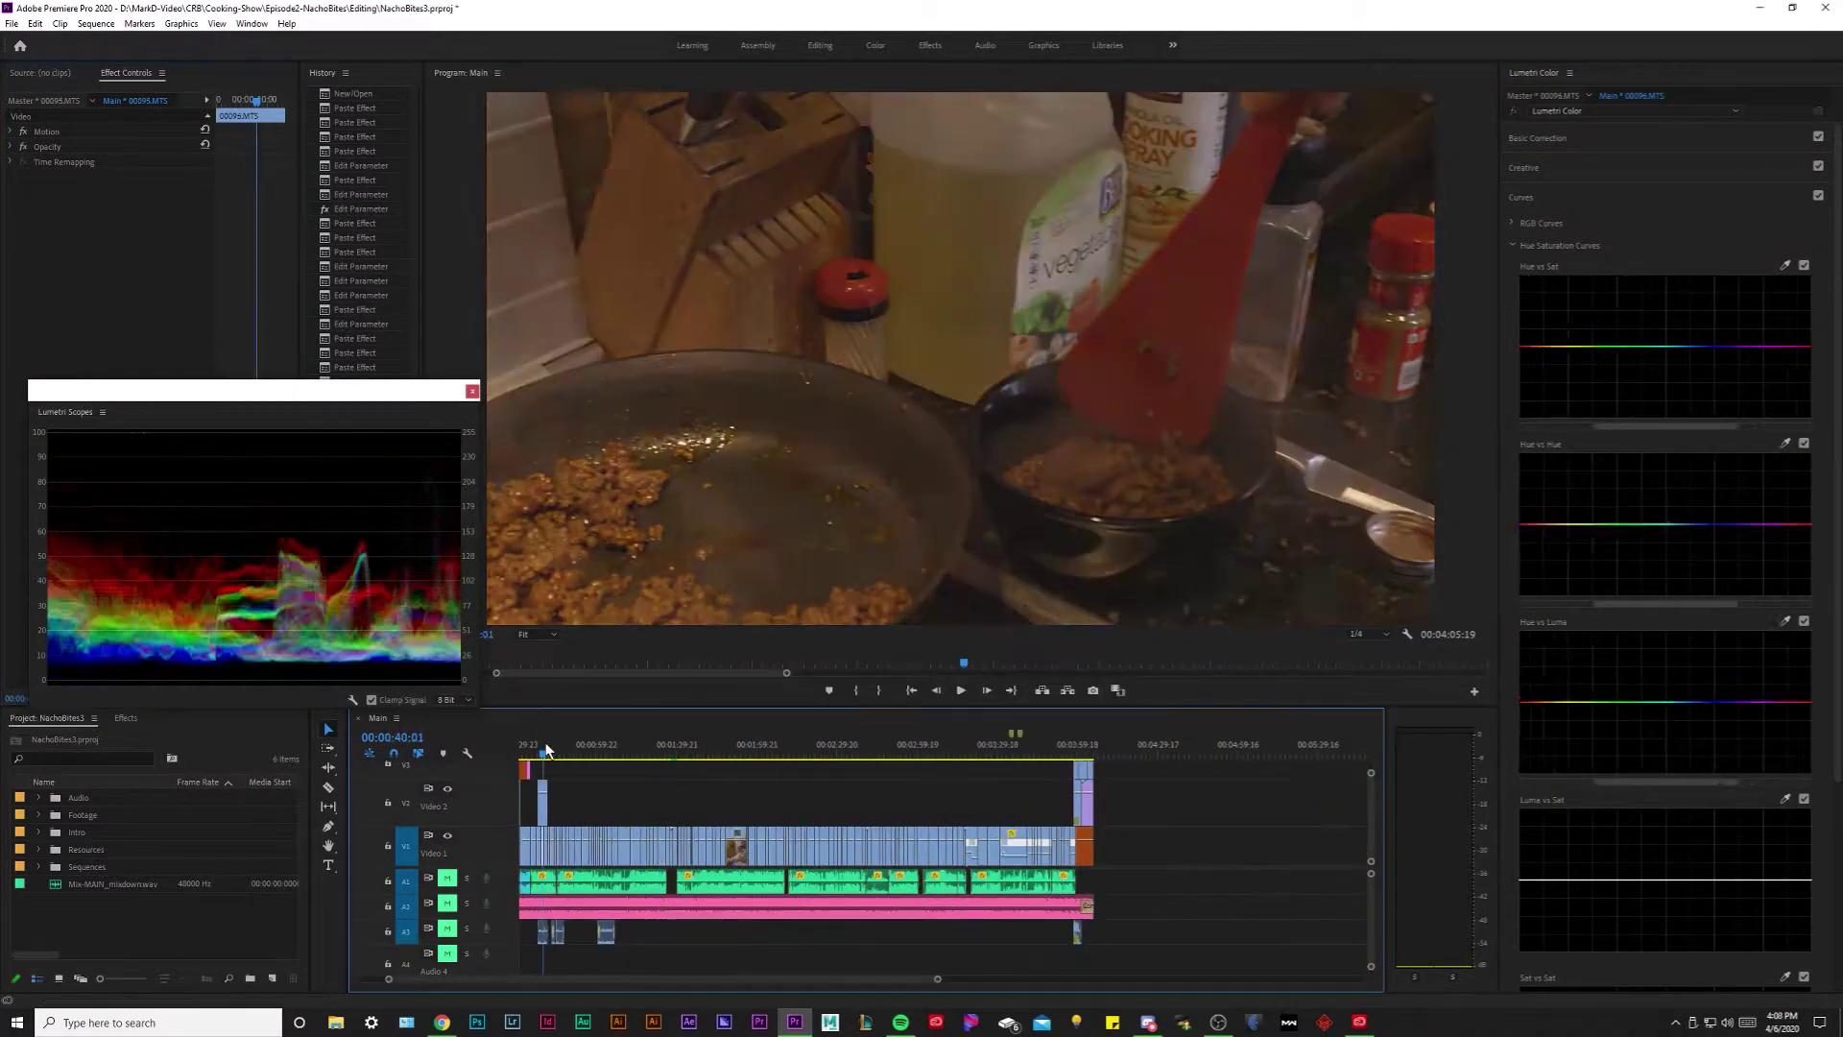
# Raise the ground-beef close-up's contrast slightly.
pyautogui.scroll(5, 607, 737)
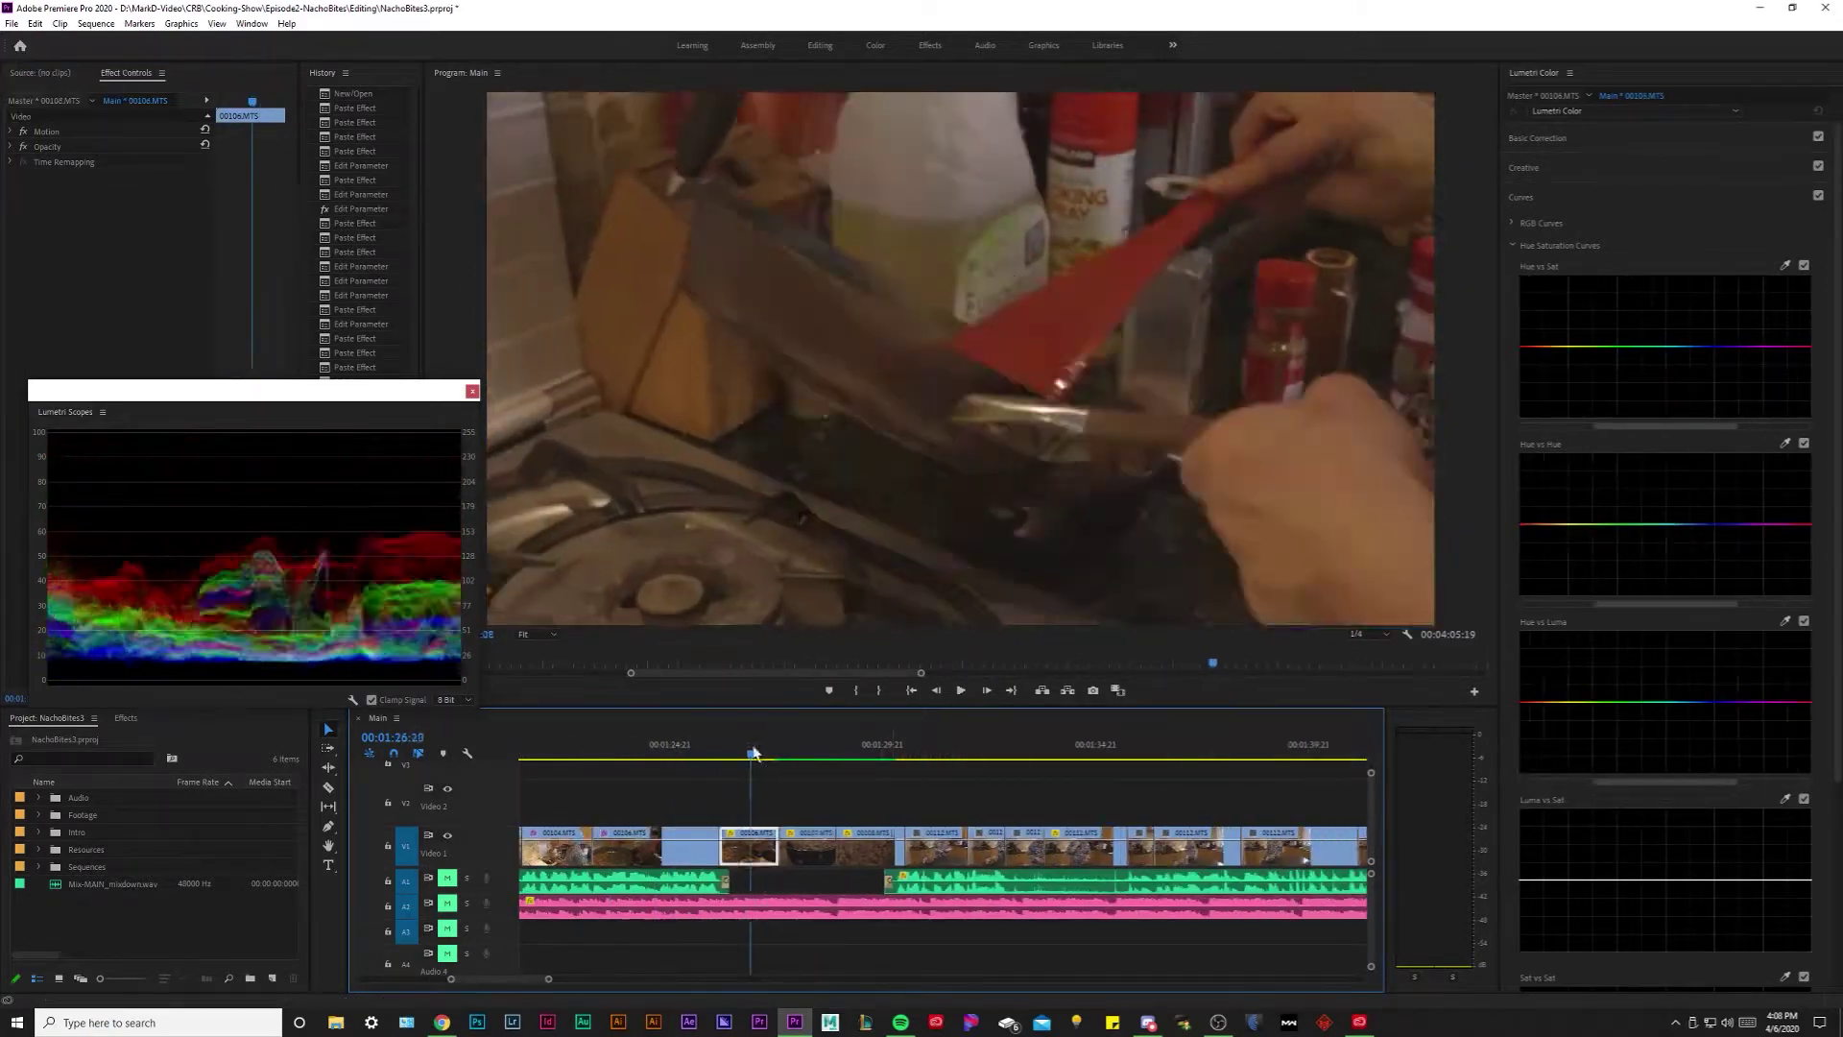
pyautogui.press('space')
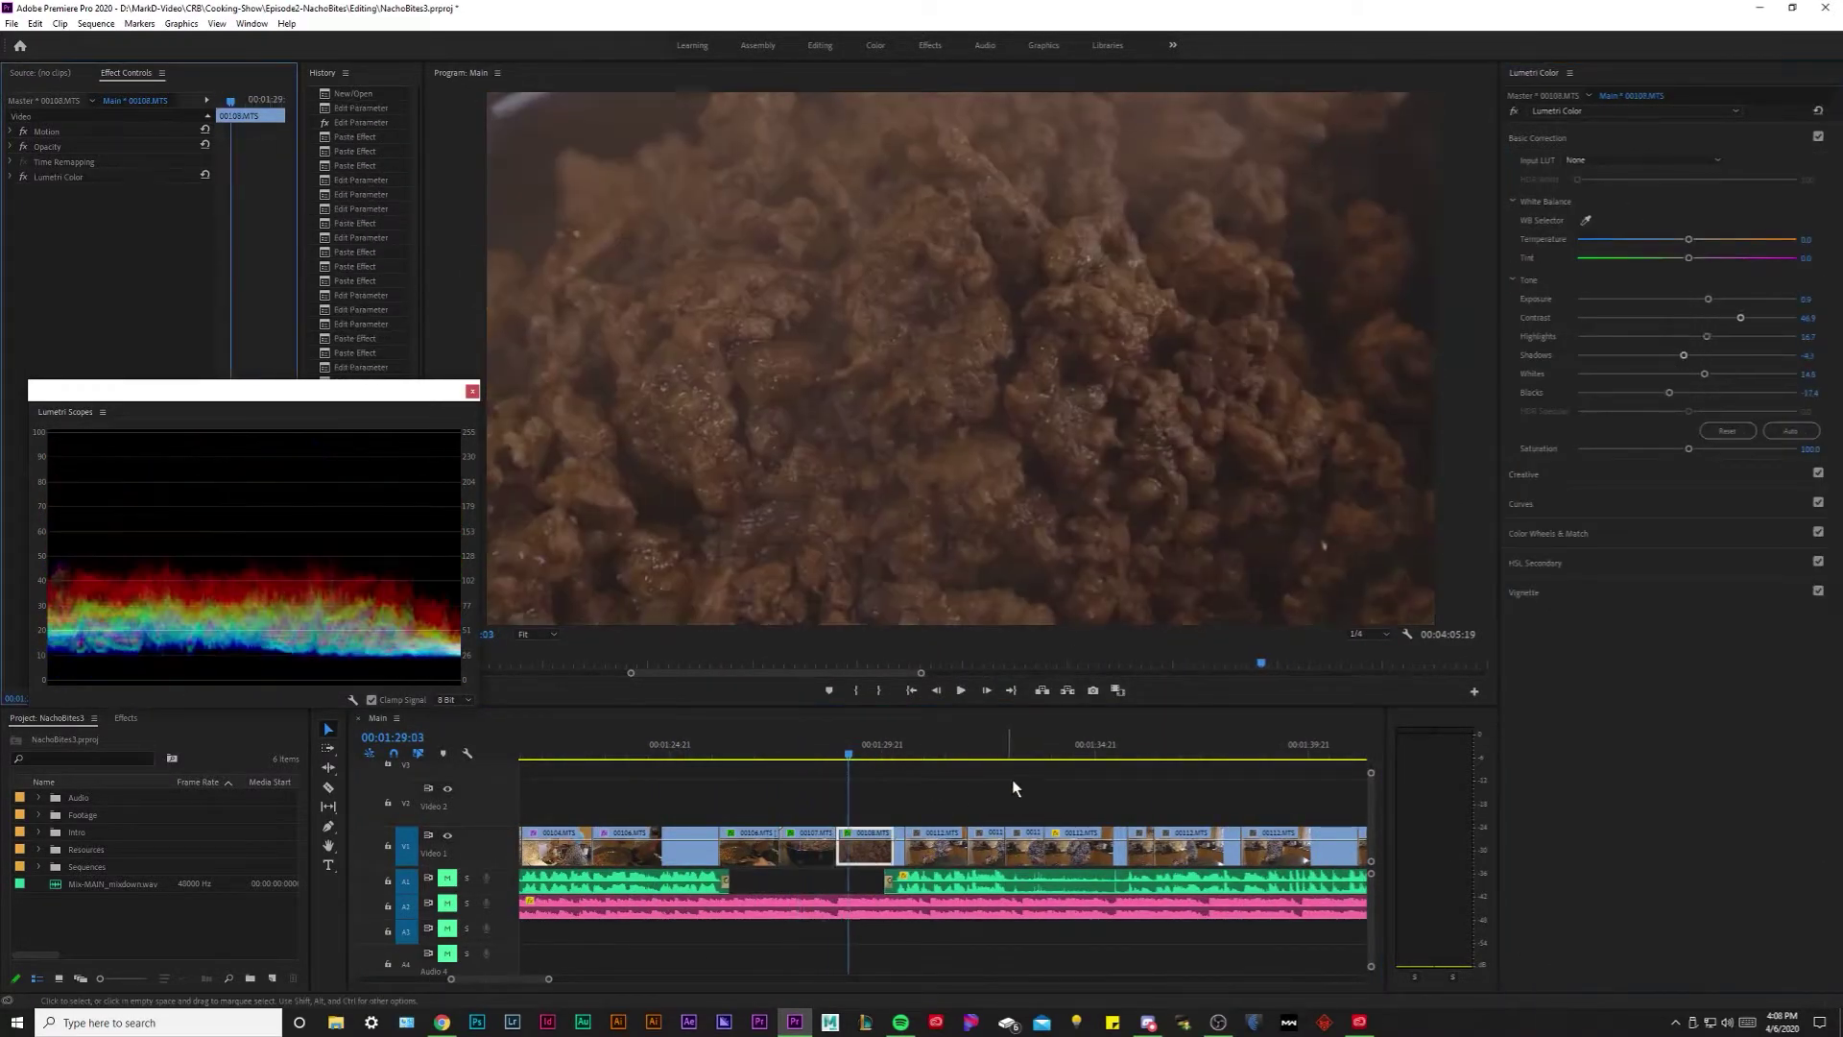
pyautogui.press('Home')
pyautogui.press('\\')
pyautogui.moveTo(1719, 318); pyautogui.dragTo(1740, 319)
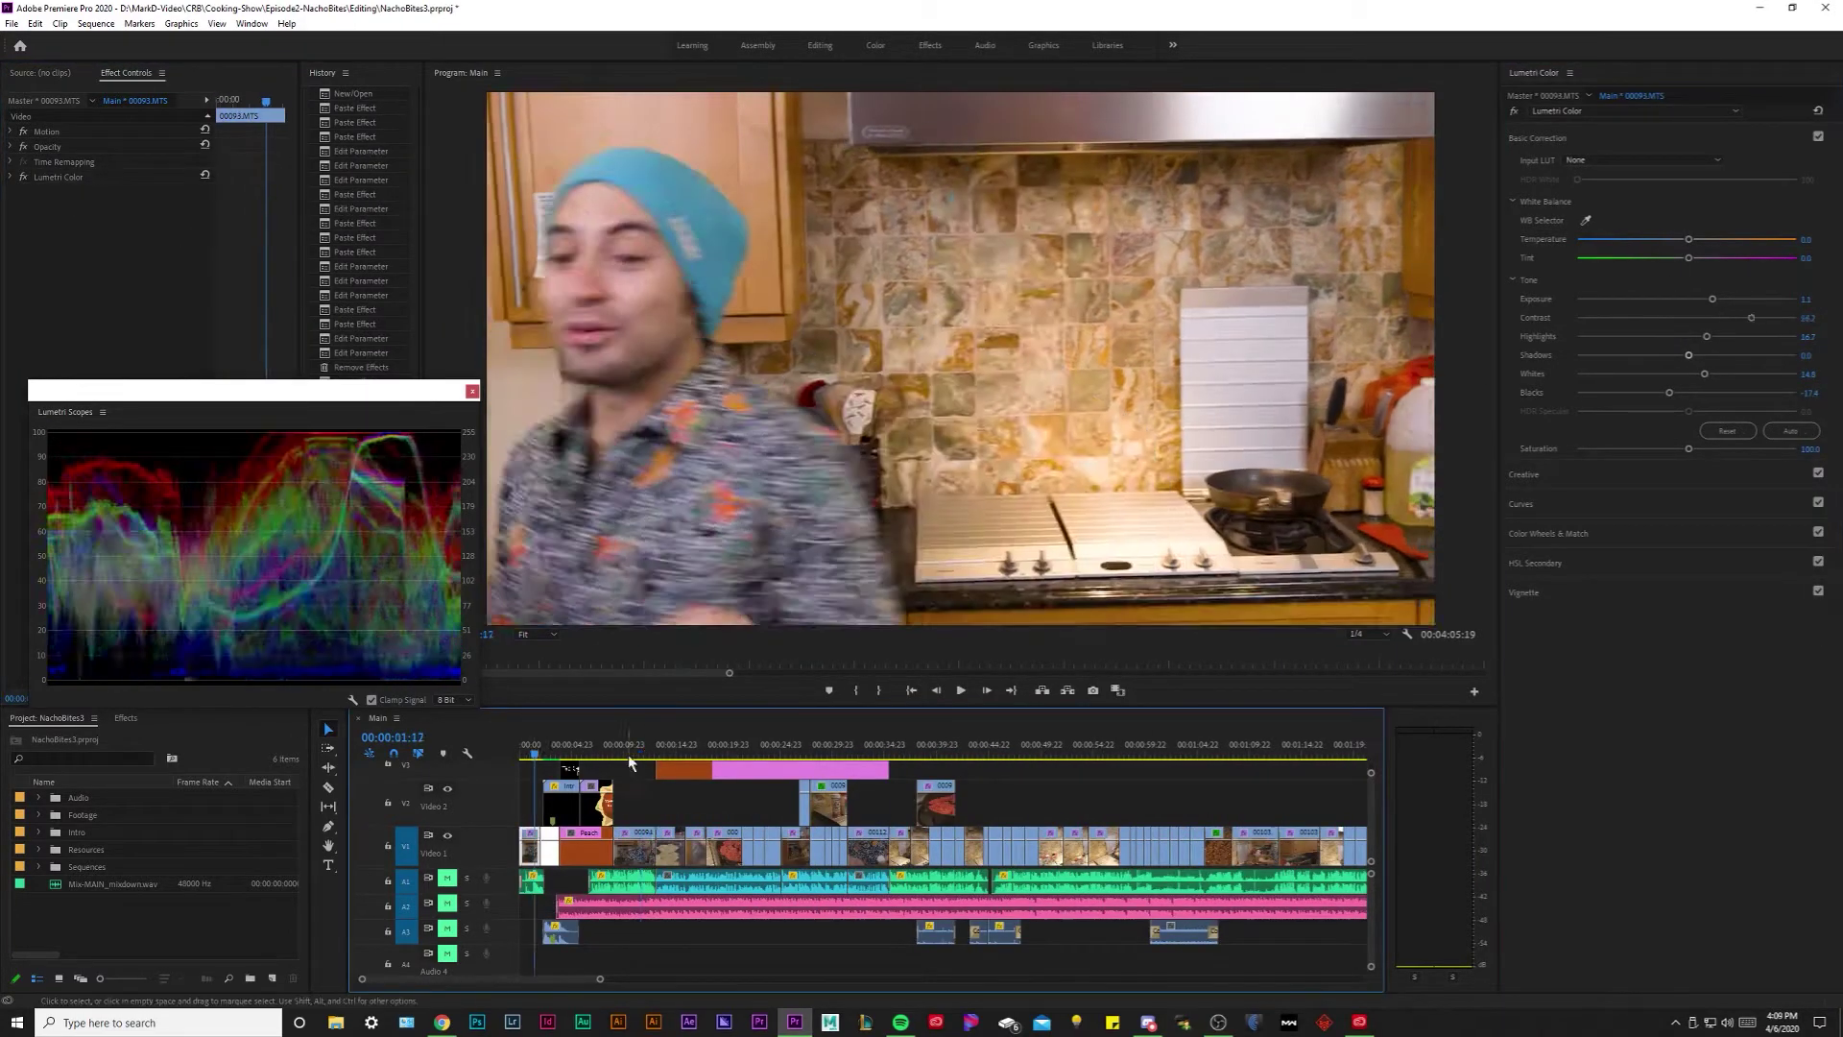
pyautogui.scroll(-10, 627, 754)
# Paste the copied grade onto the next ungraded kitchen clip and review it.
pyautogui.click(638, 755)
pyautogui.moveTo(640, 759); pyautogui.dragTo(691, 752)
pyautogui.scroll(5, 776, 803)
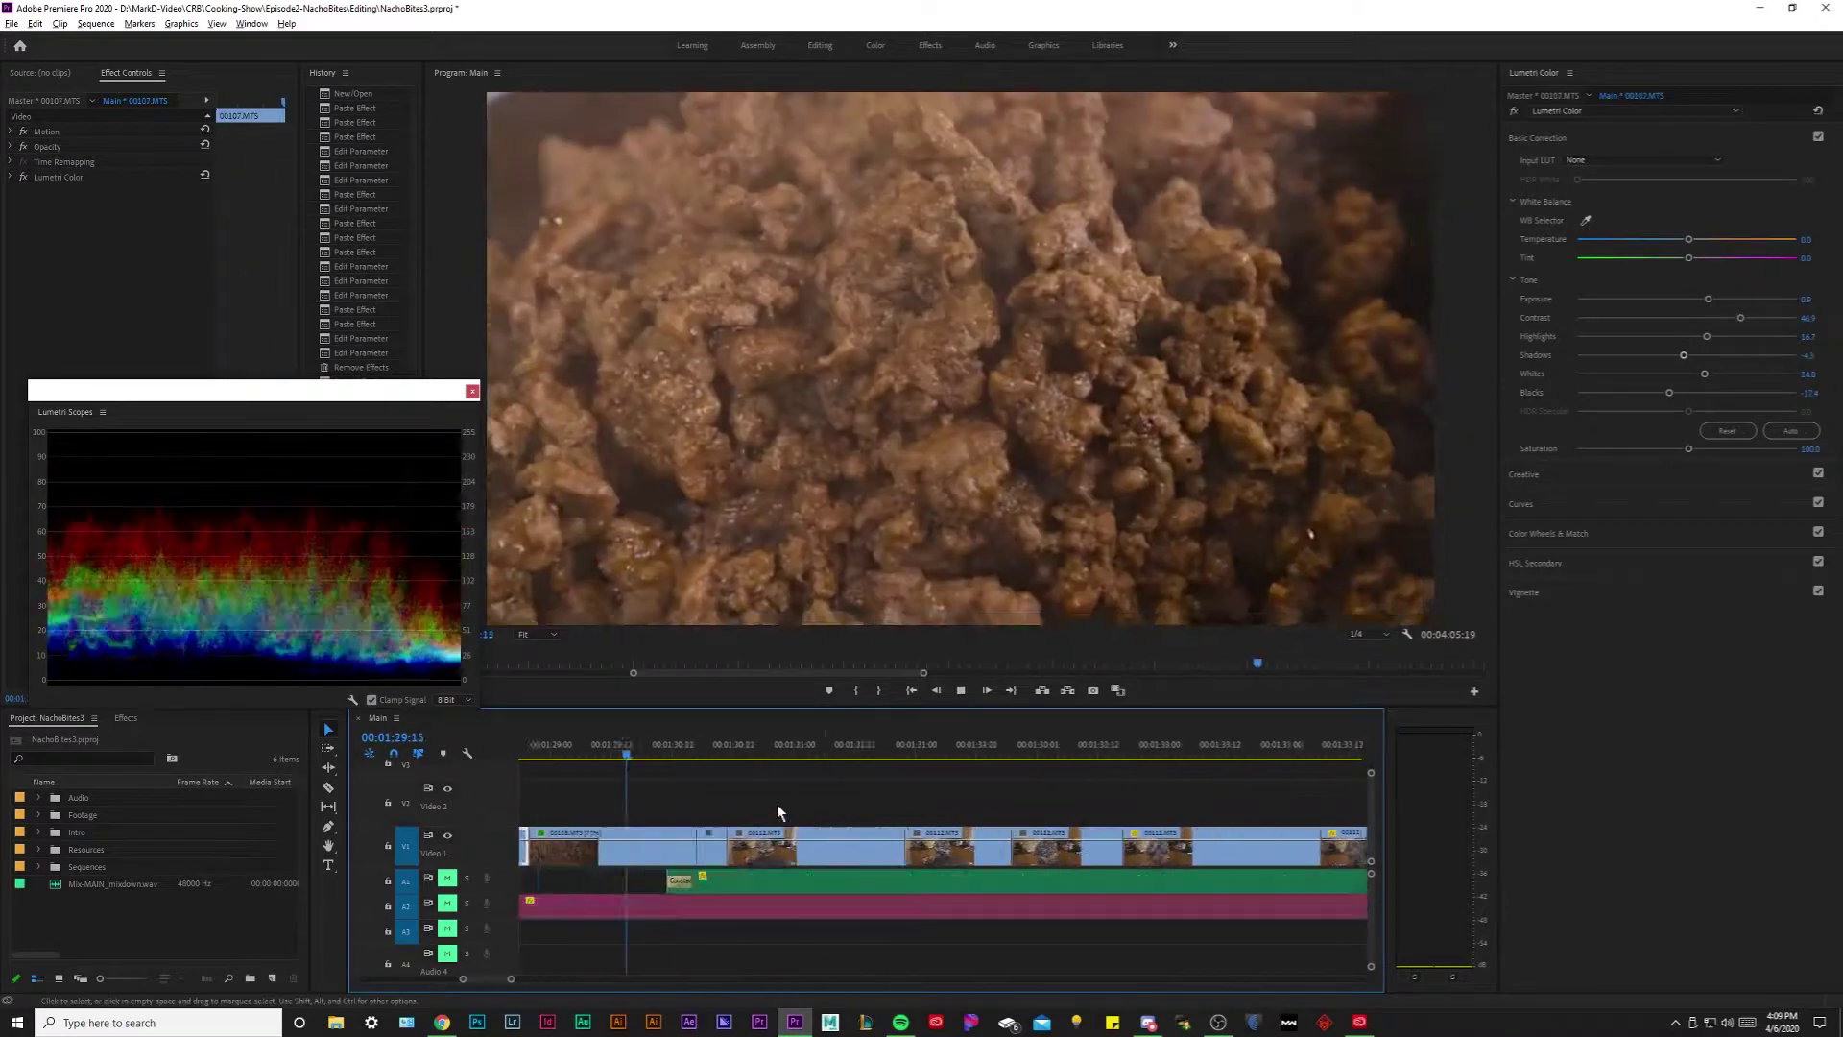
pyautogui.click(712, 751)
pyautogui.hotkey('ctrl', 'v')
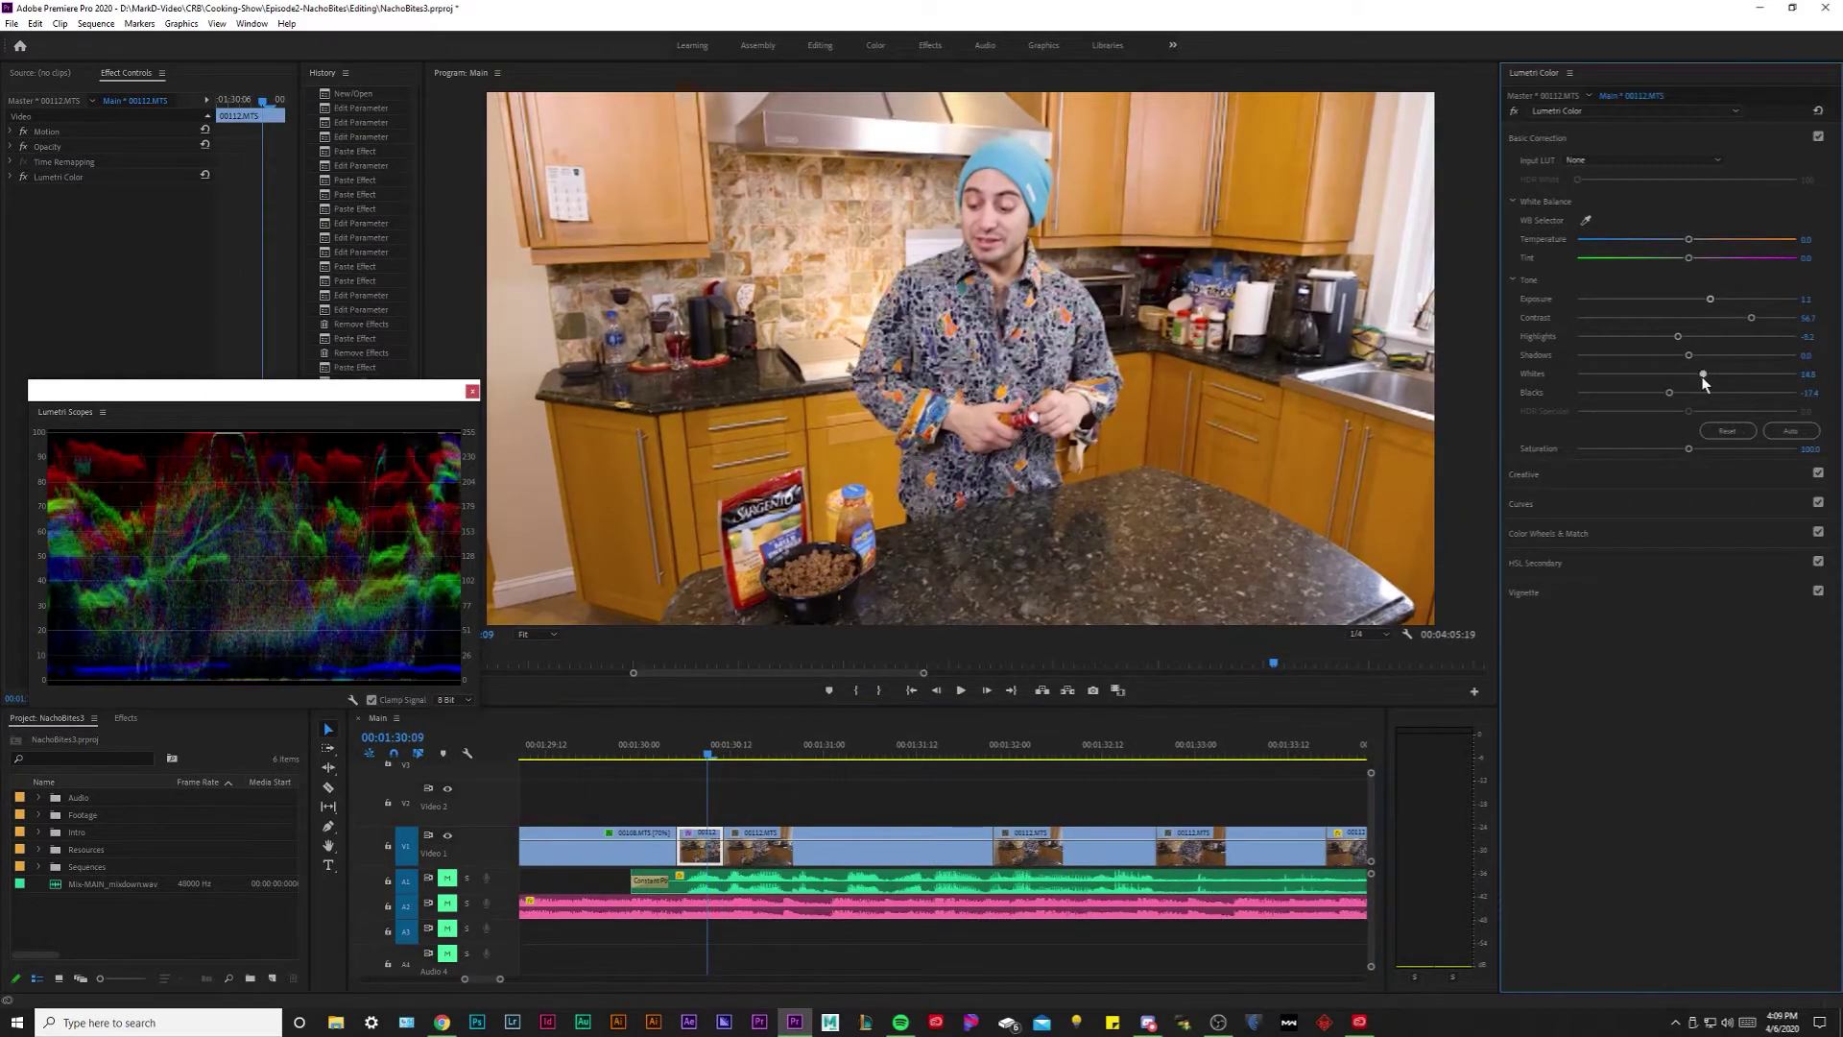
pyautogui.click(1567, 197)
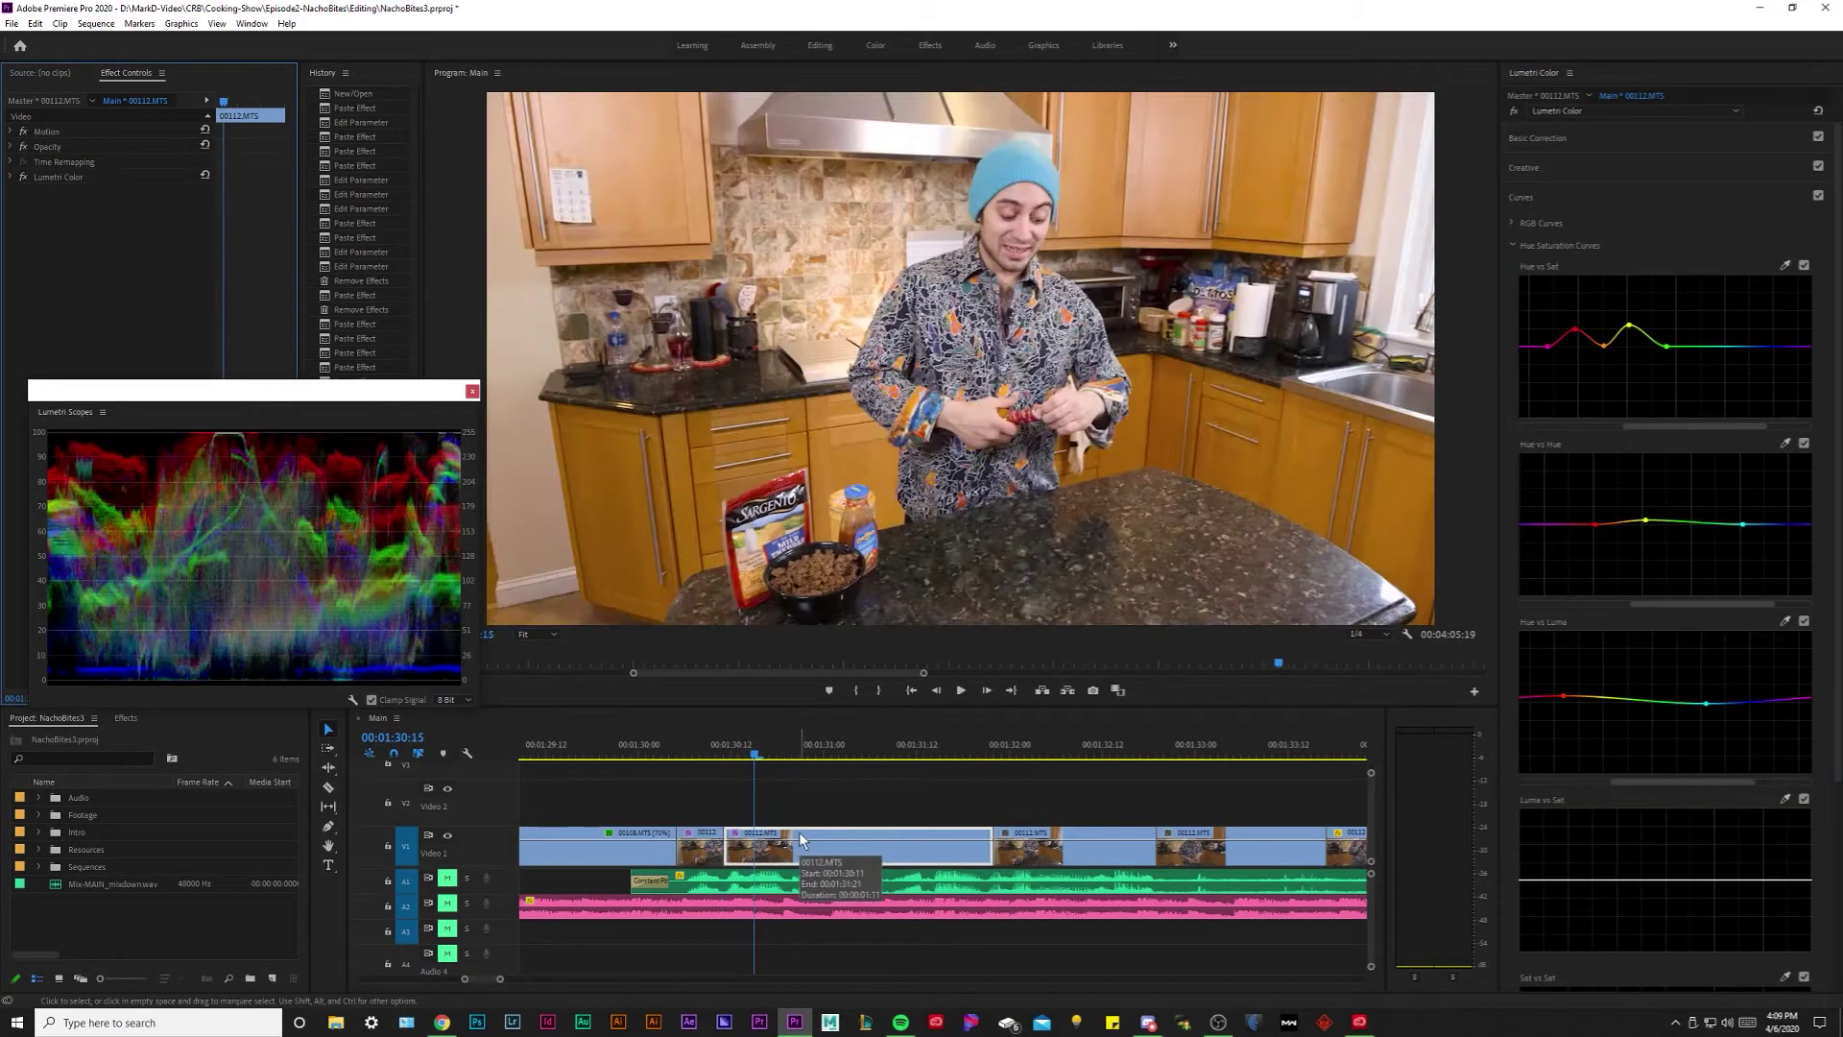
pyautogui.press('-')
pyautogui.press('space')
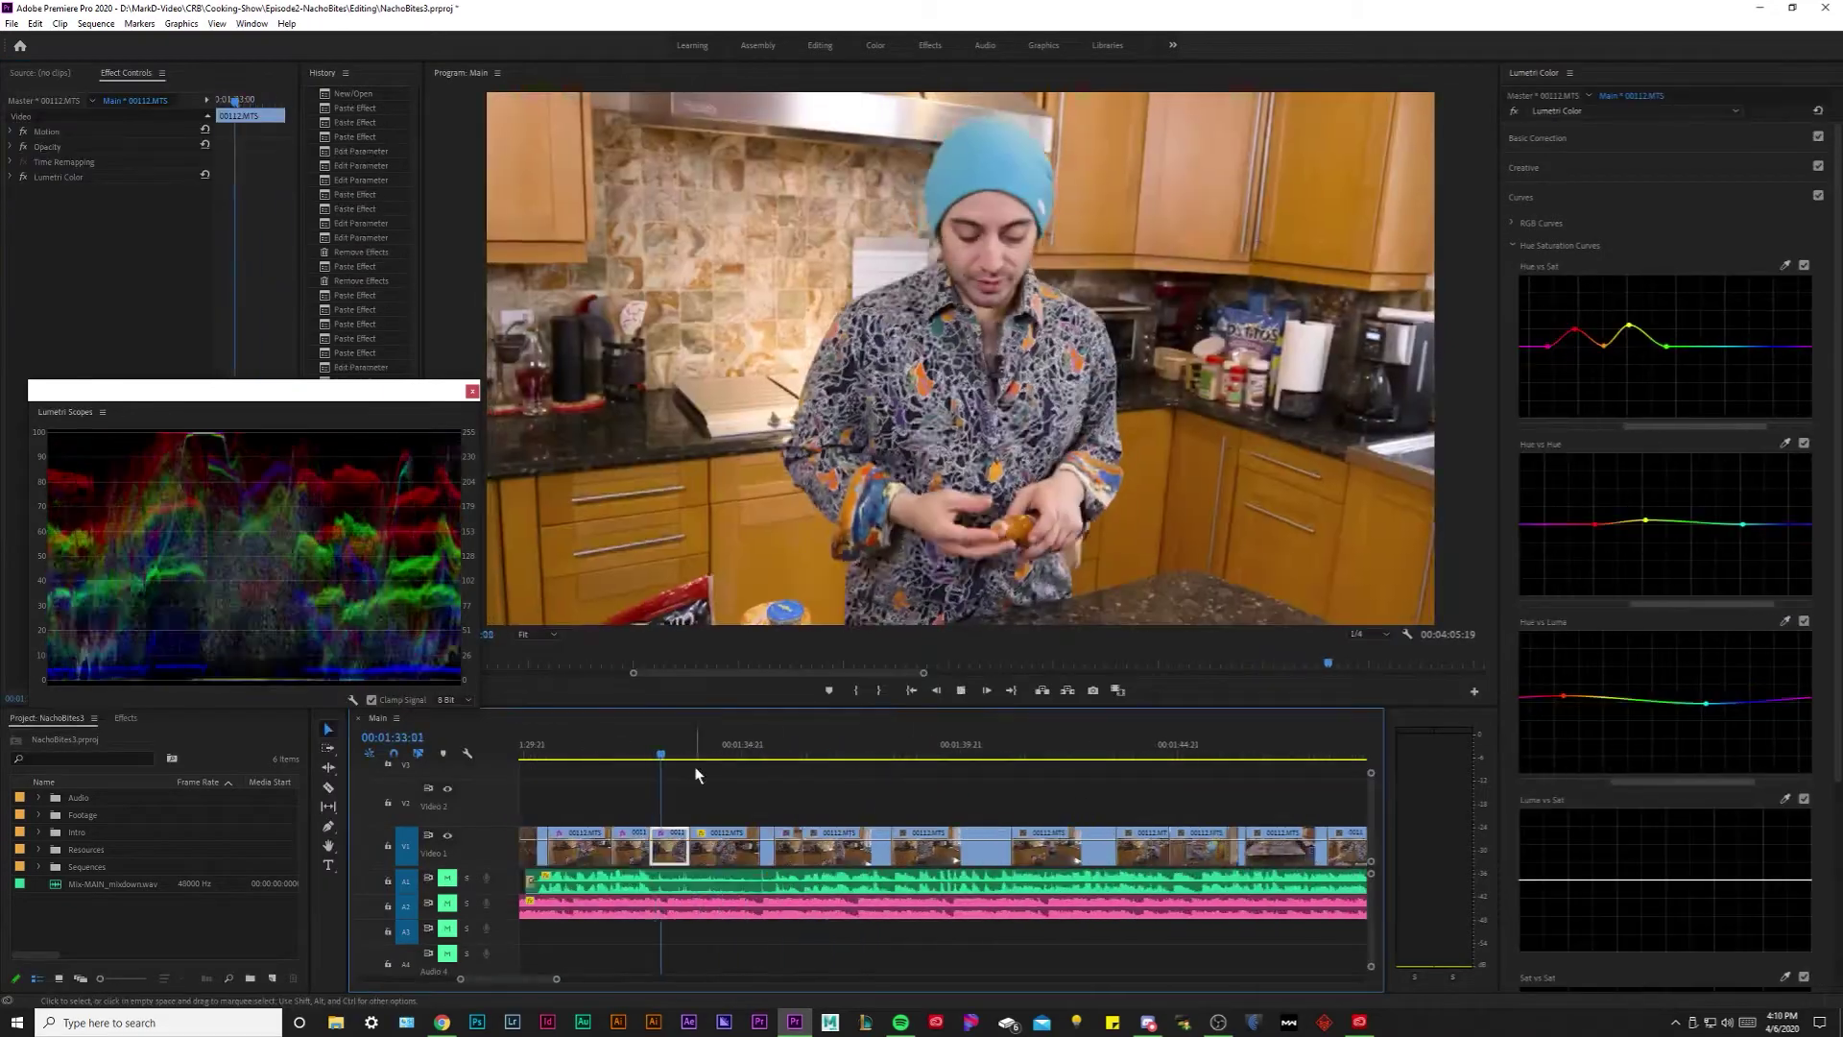
# Review clips 00112 and 00113 in fast playback.
pyautogui.click(737, 853)
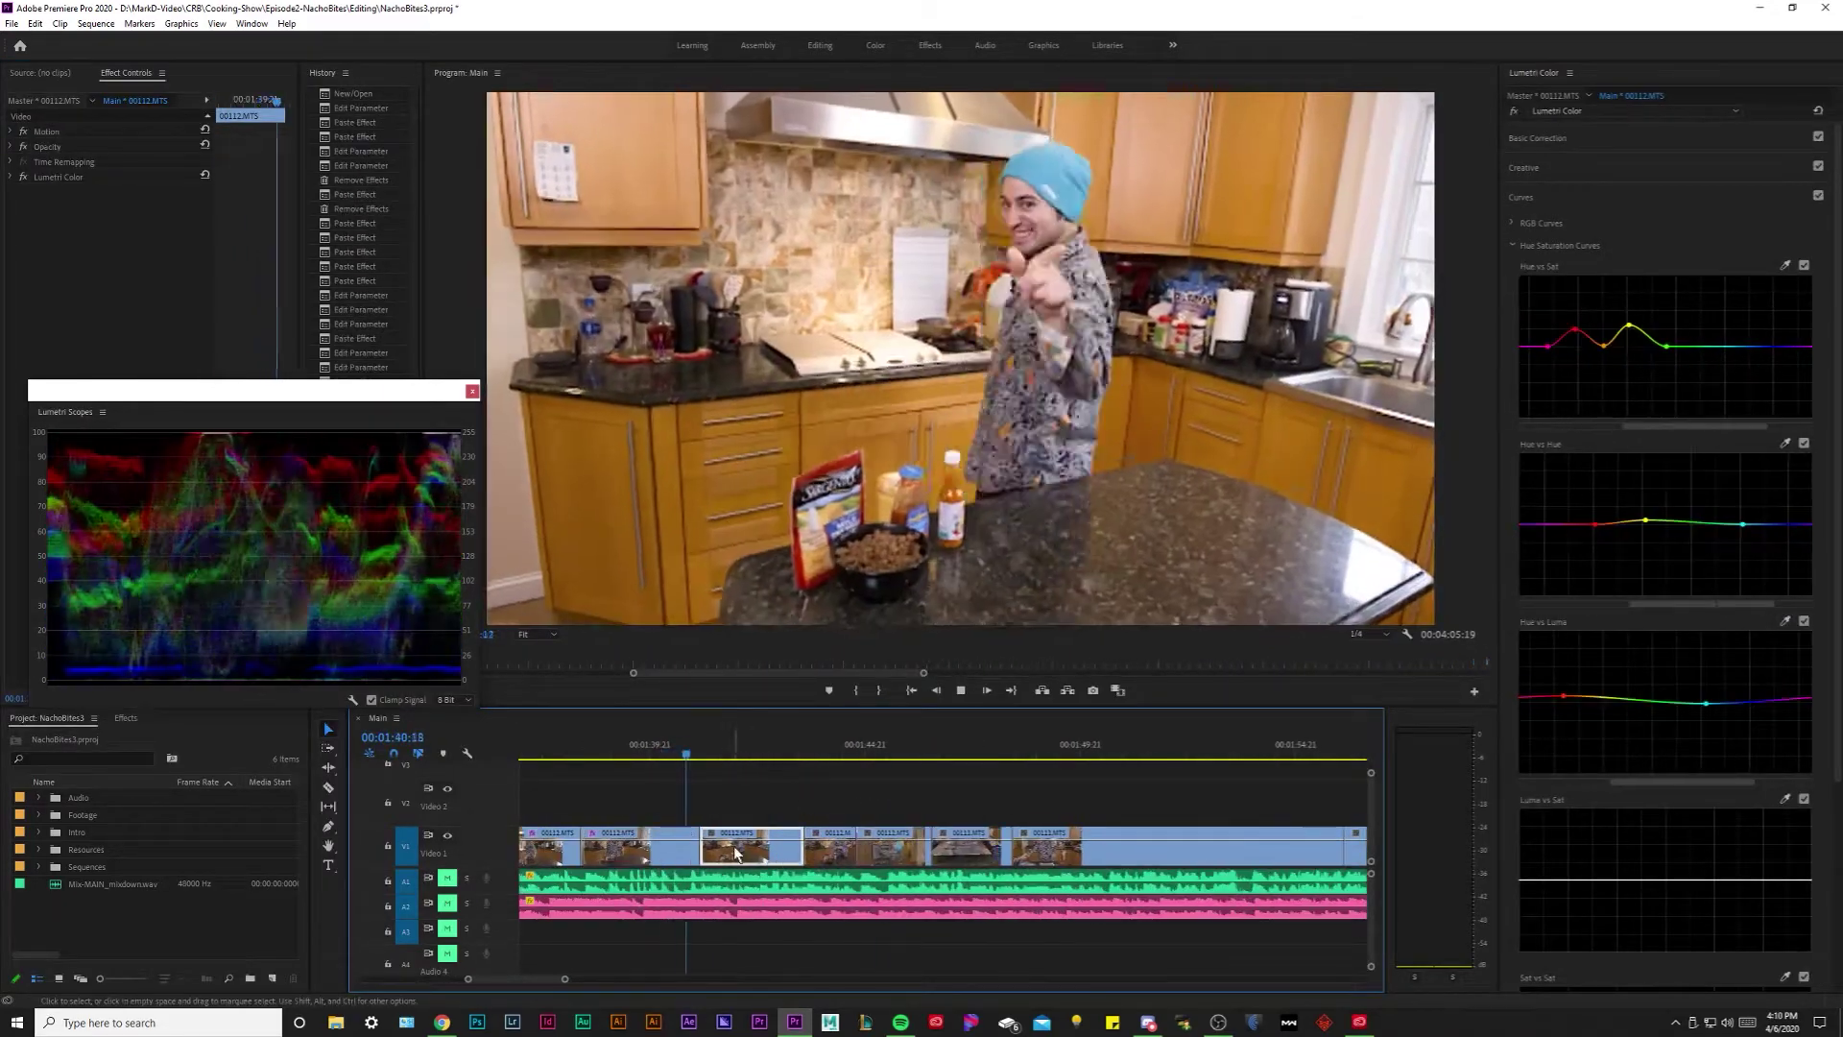
pyautogui.moveTo(875, 747); pyautogui.dragTo(856, 753)
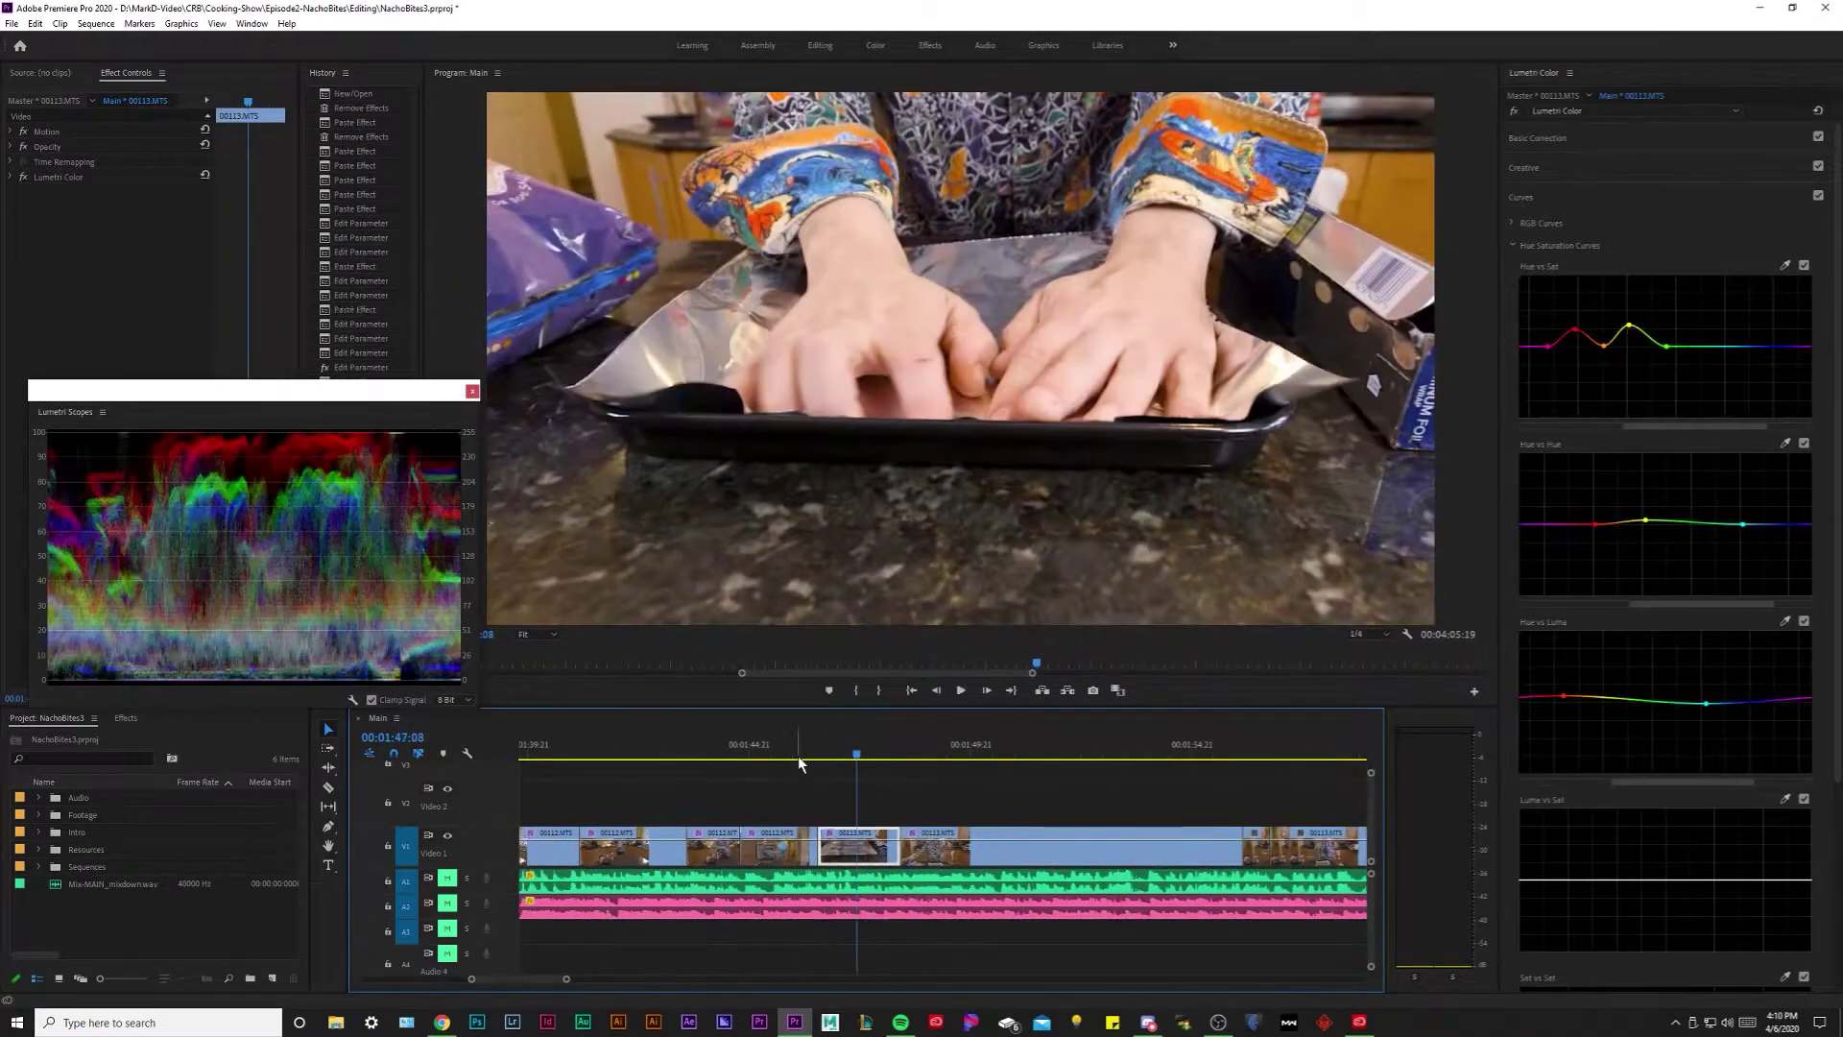
pyautogui.press('Up')
pyautogui.press('Up')
pyautogui.press('-')
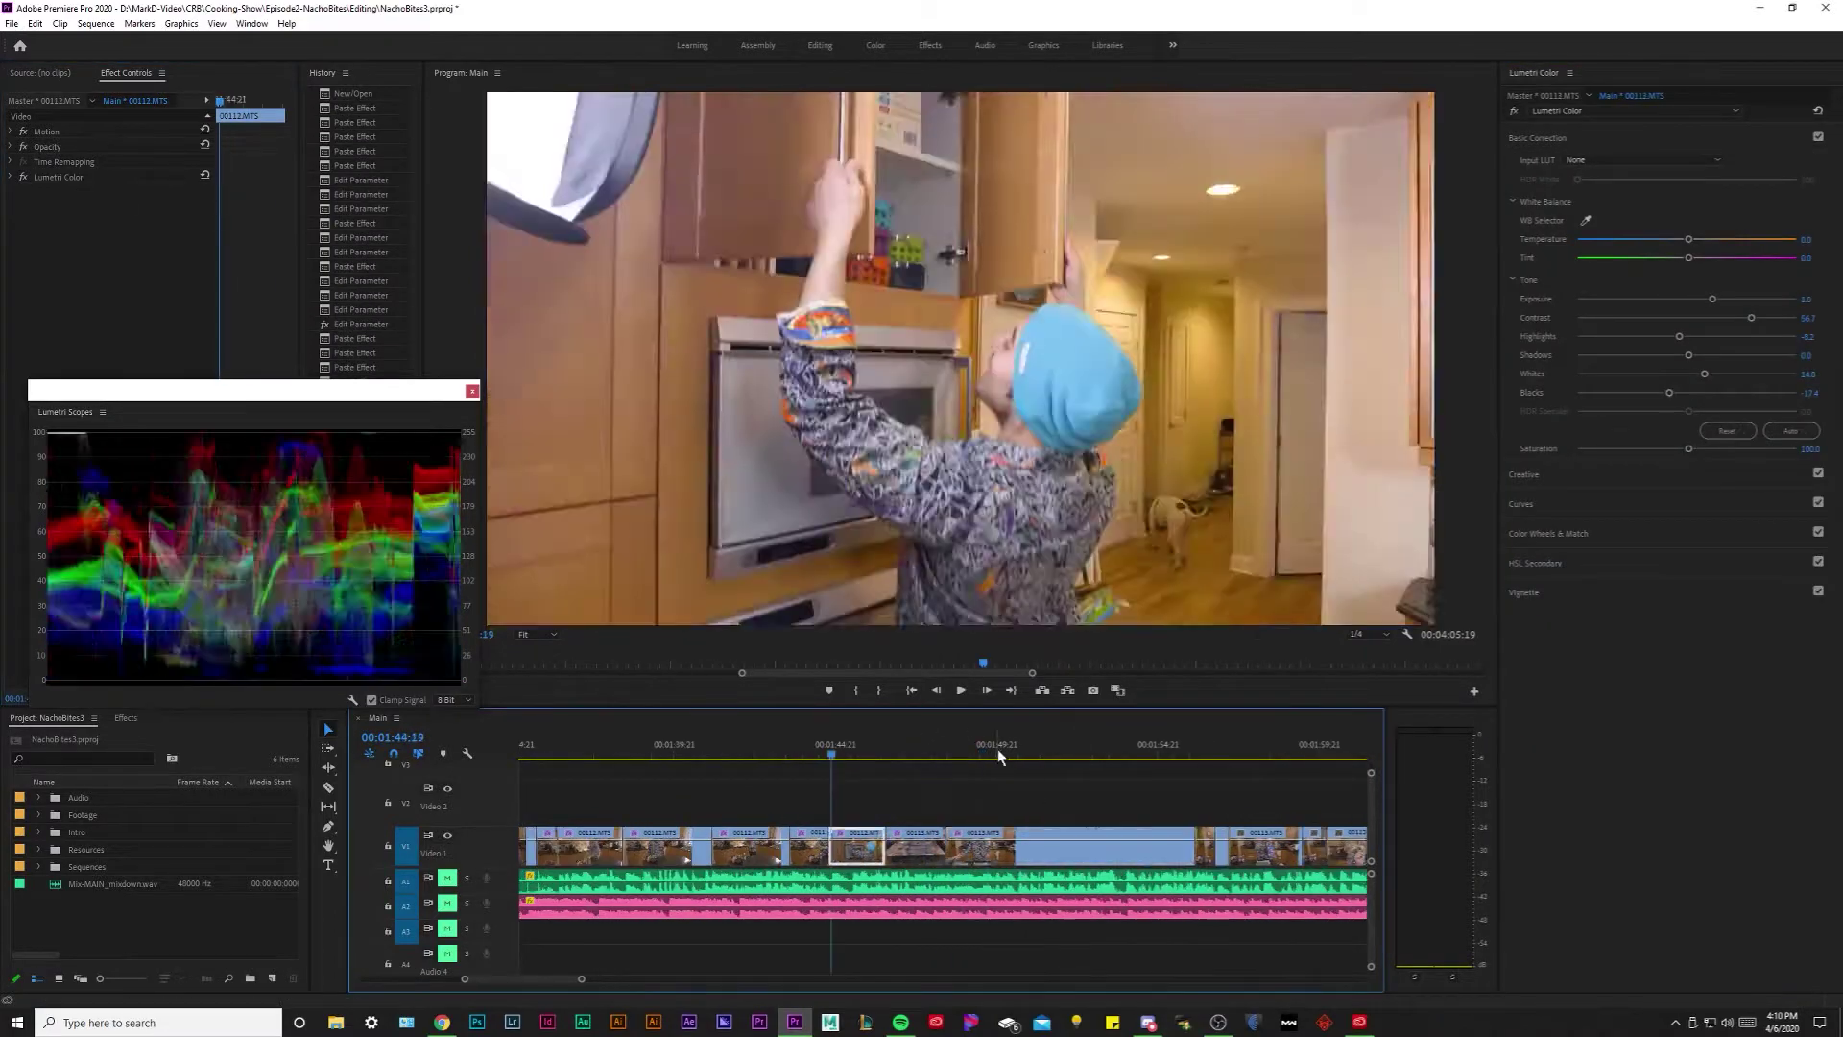
pyautogui.press('l')
pyautogui.press('l')
pyautogui.press('l')
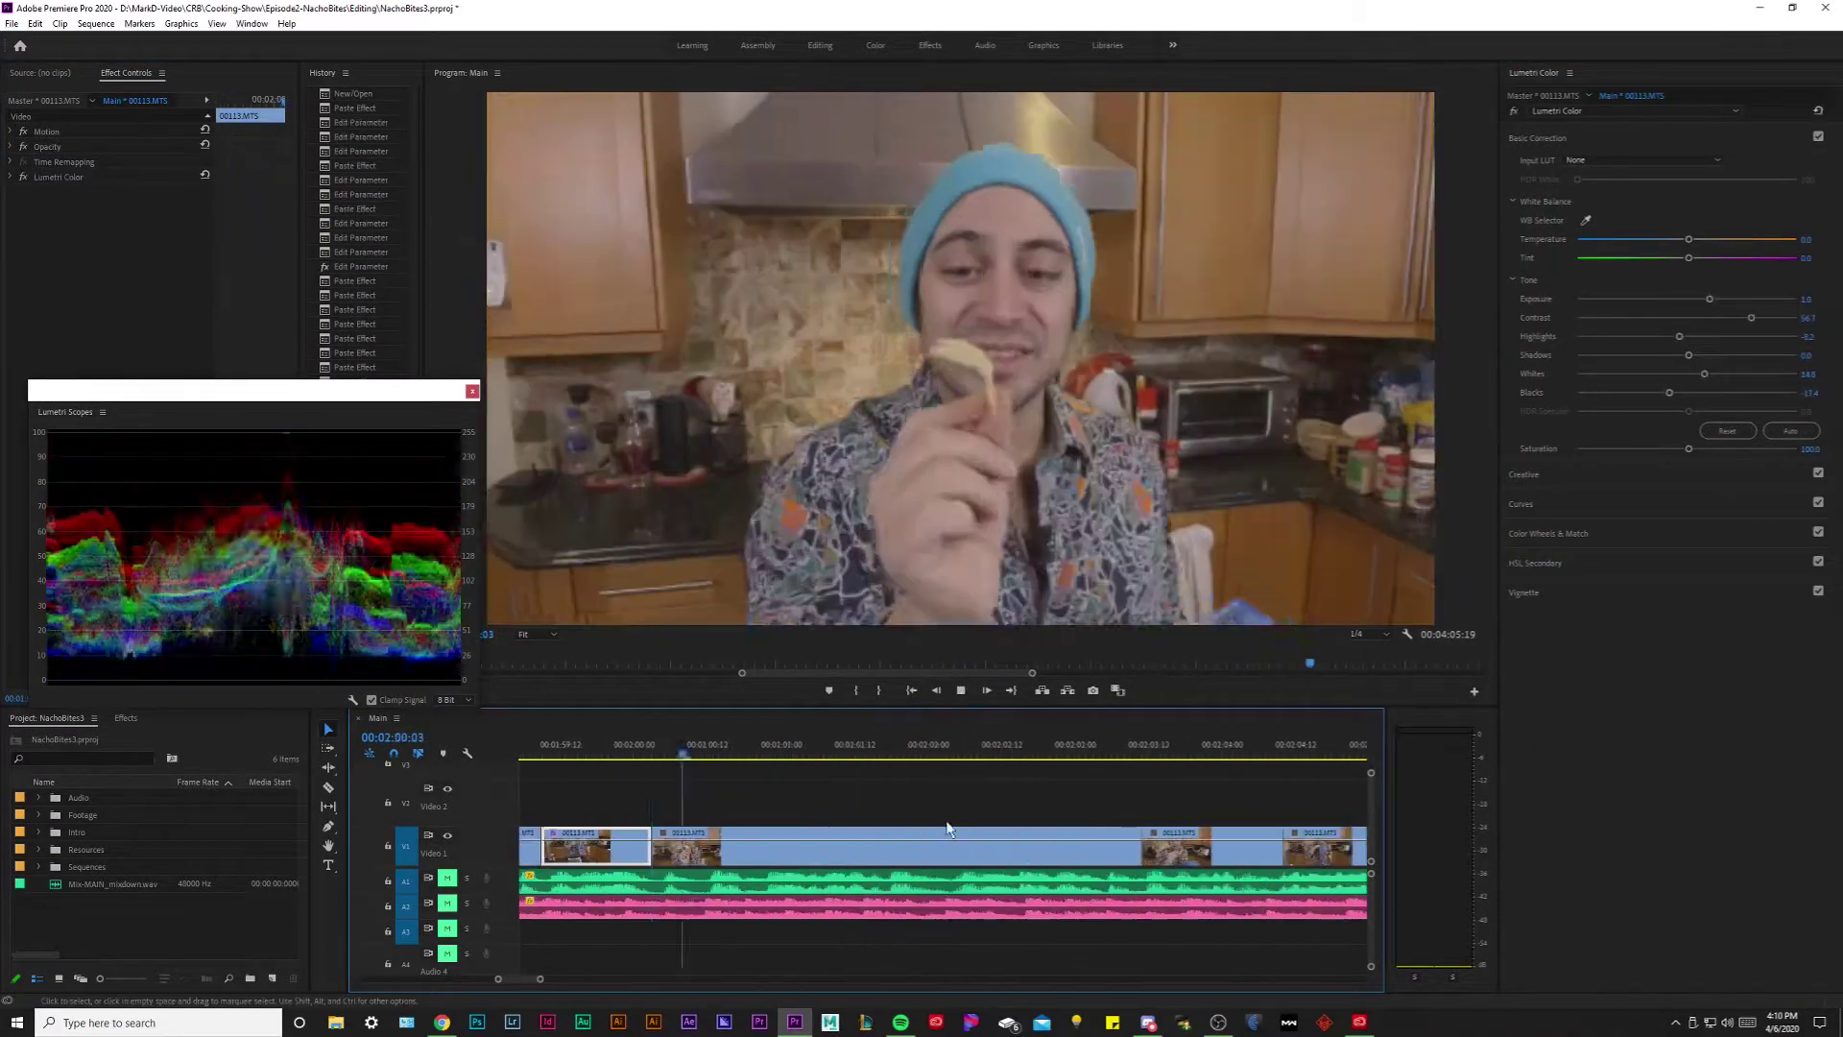
pyautogui.click(947, 828)
pyautogui.press('k')
pyautogui.press('l')
pyautogui.press('l')
pyautogui.press('l')
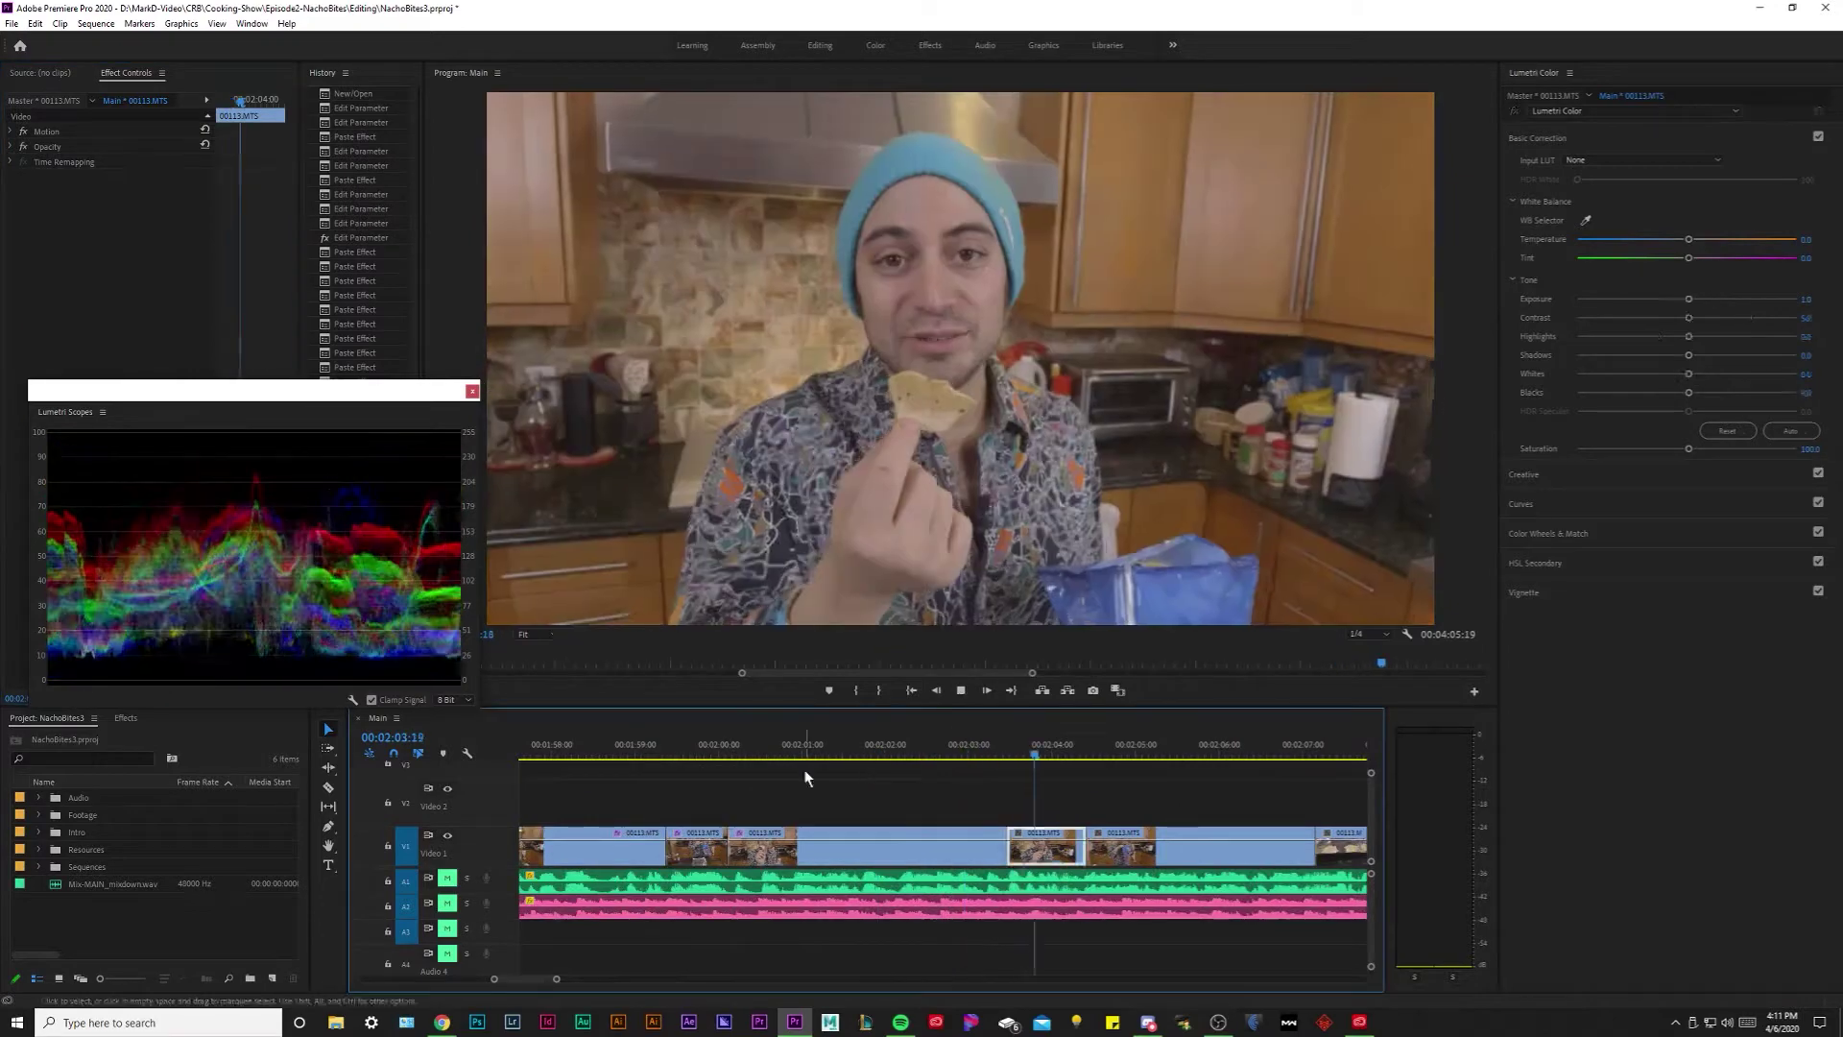
# Check clip 00114's Lumetri Color values, then move on to clip 00115.
pyautogui.click(1724, 302)
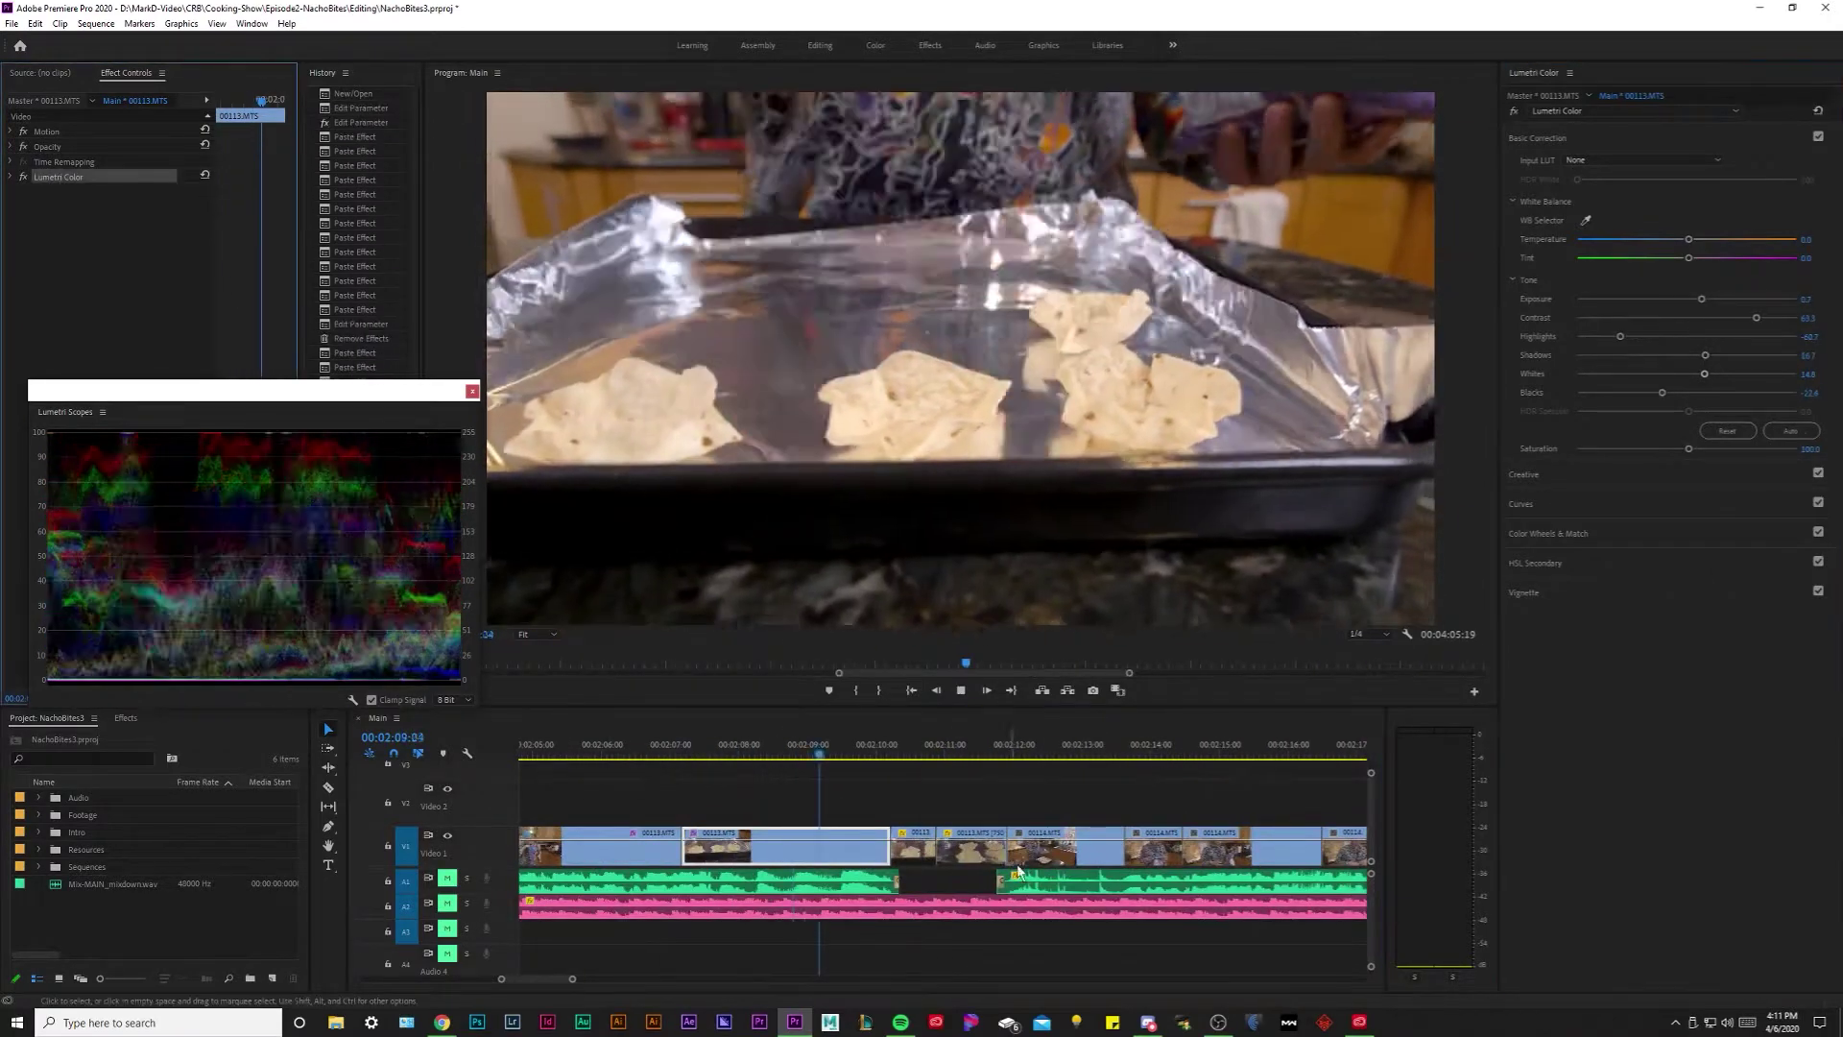
pyautogui.click(1020, 871)
pyautogui.press('k')
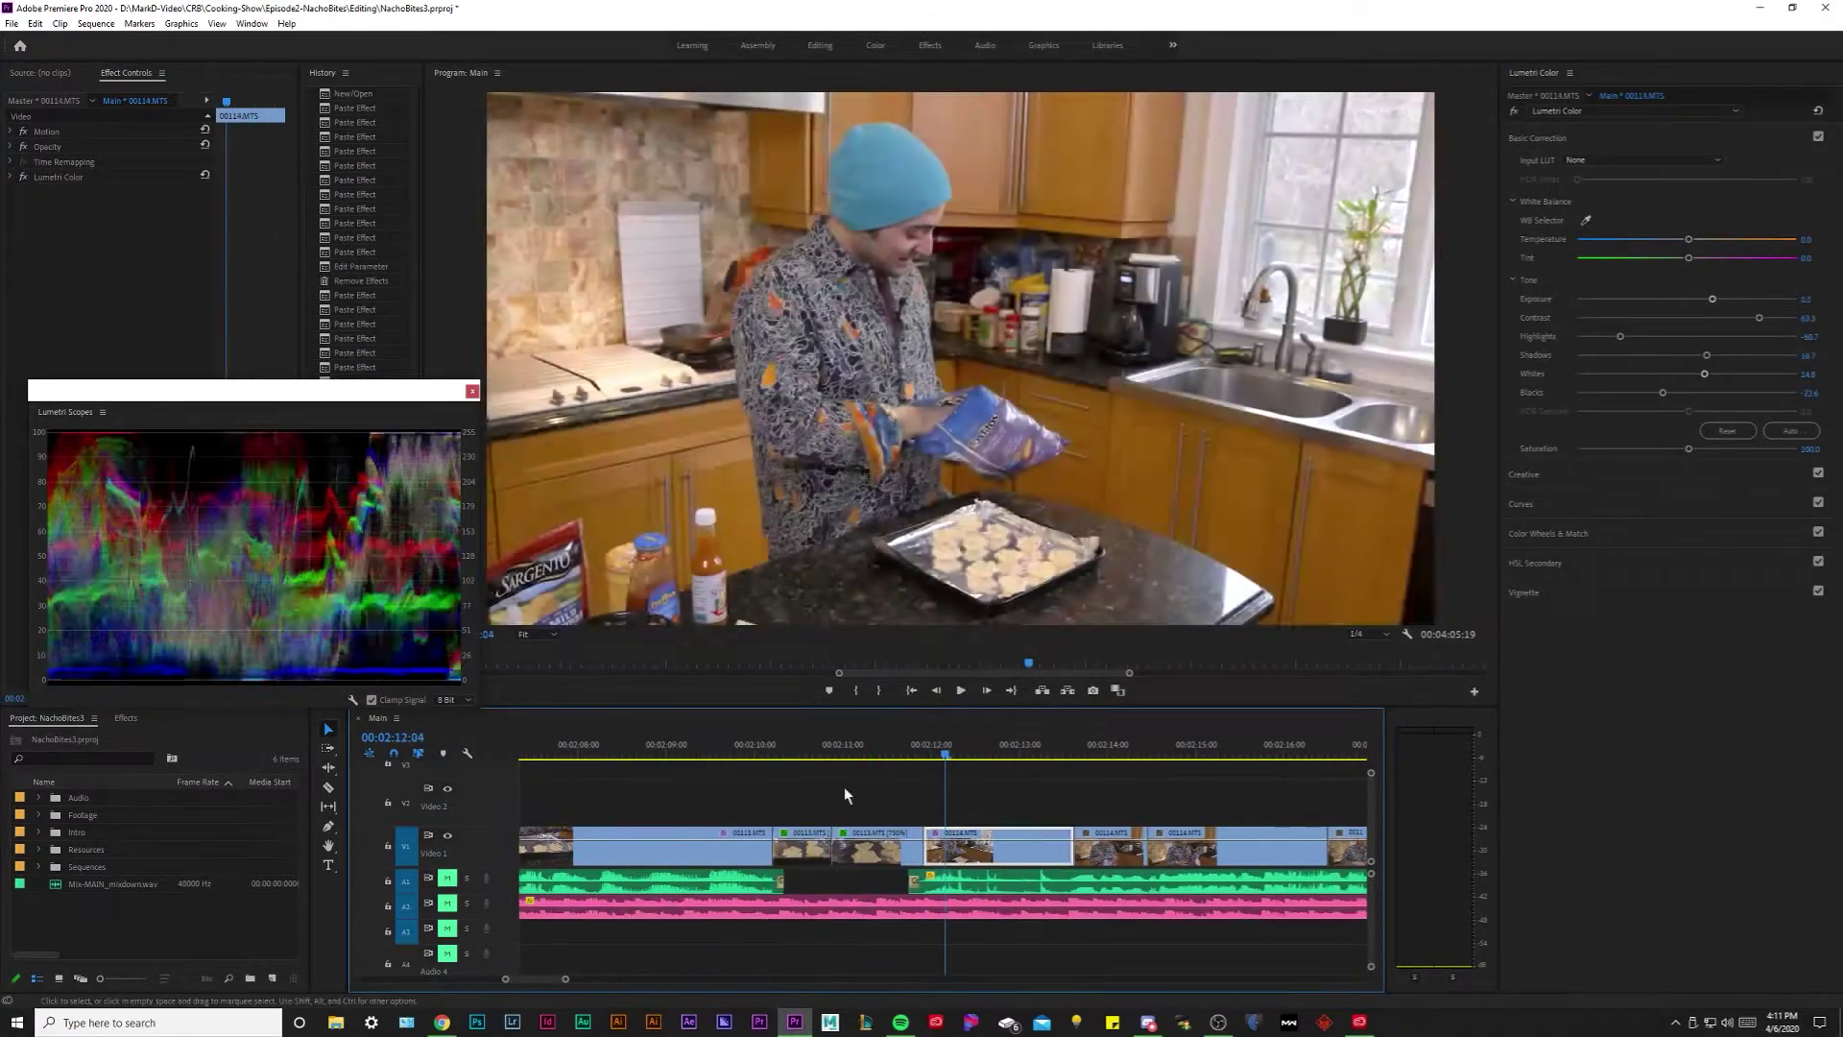
pyautogui.press('-')
pyautogui.moveTo(532, 739); pyautogui.dragTo(800, 744)
pyautogui.click(67, 178)
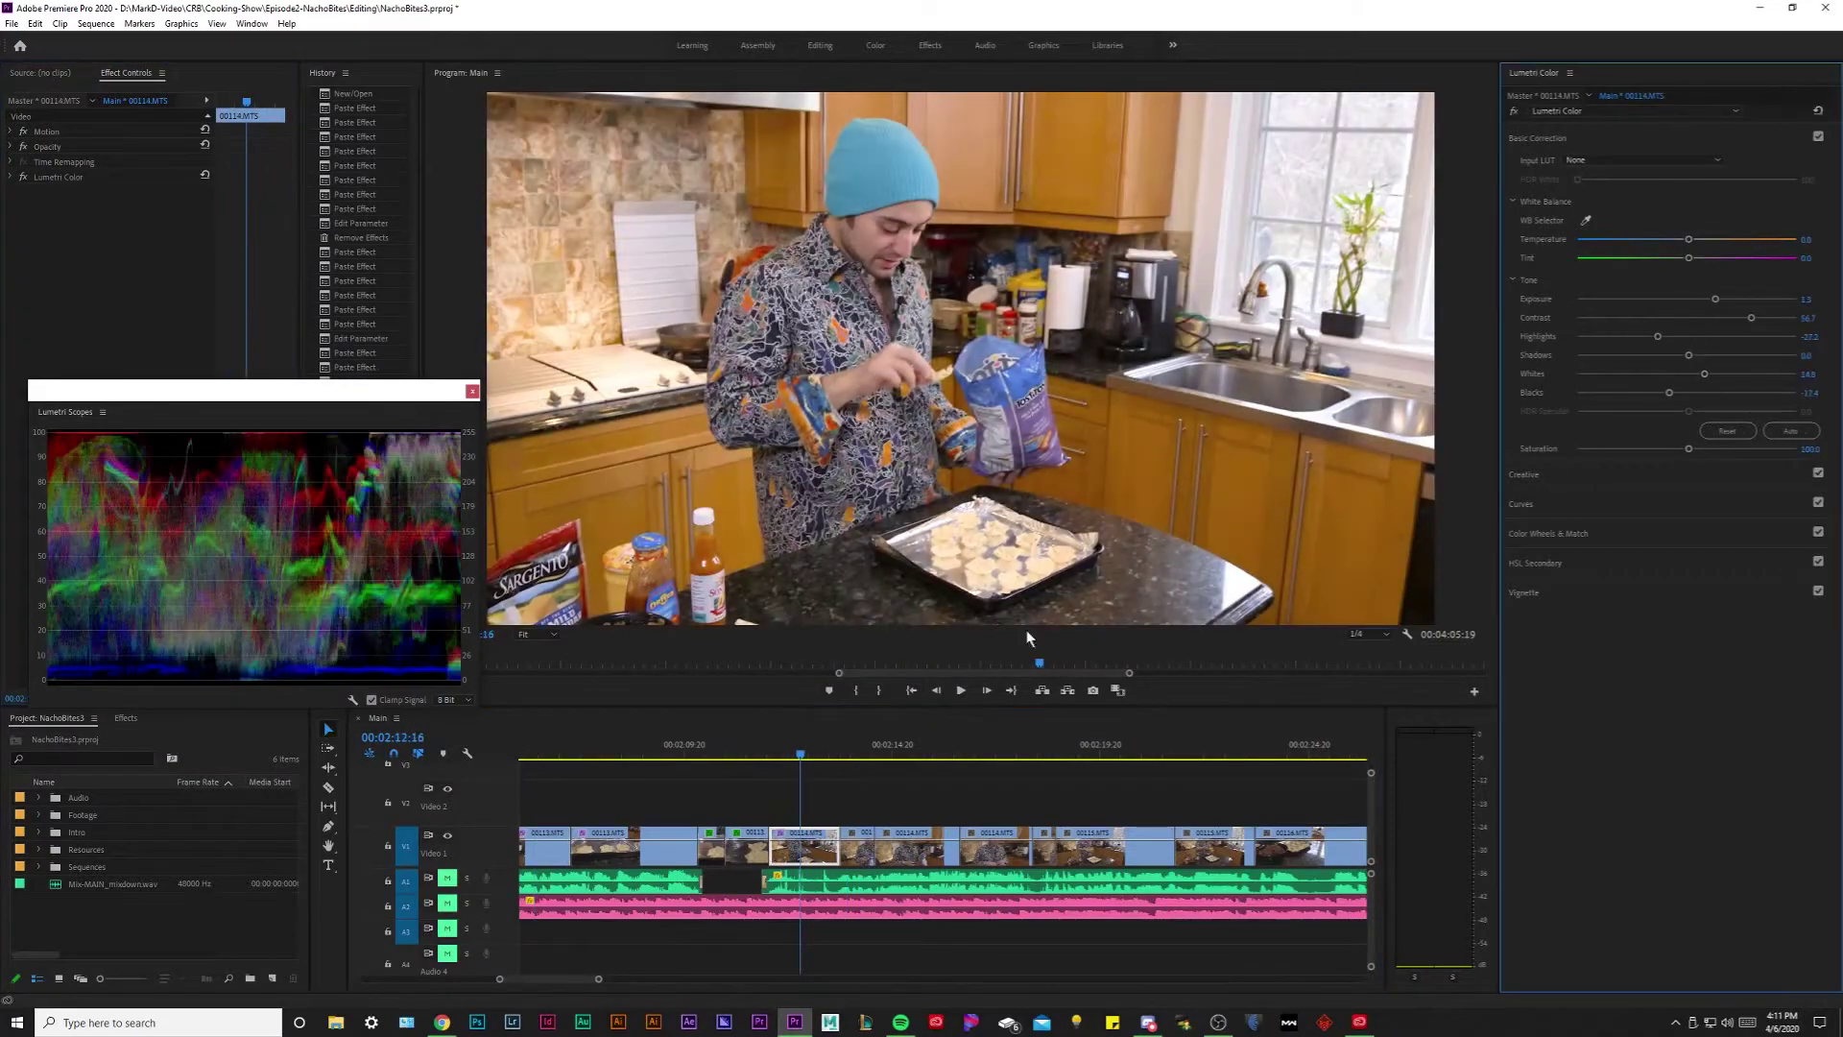
pyautogui.press('l')
pyautogui.press('l')
pyautogui.press('=')
pyautogui.press('k')
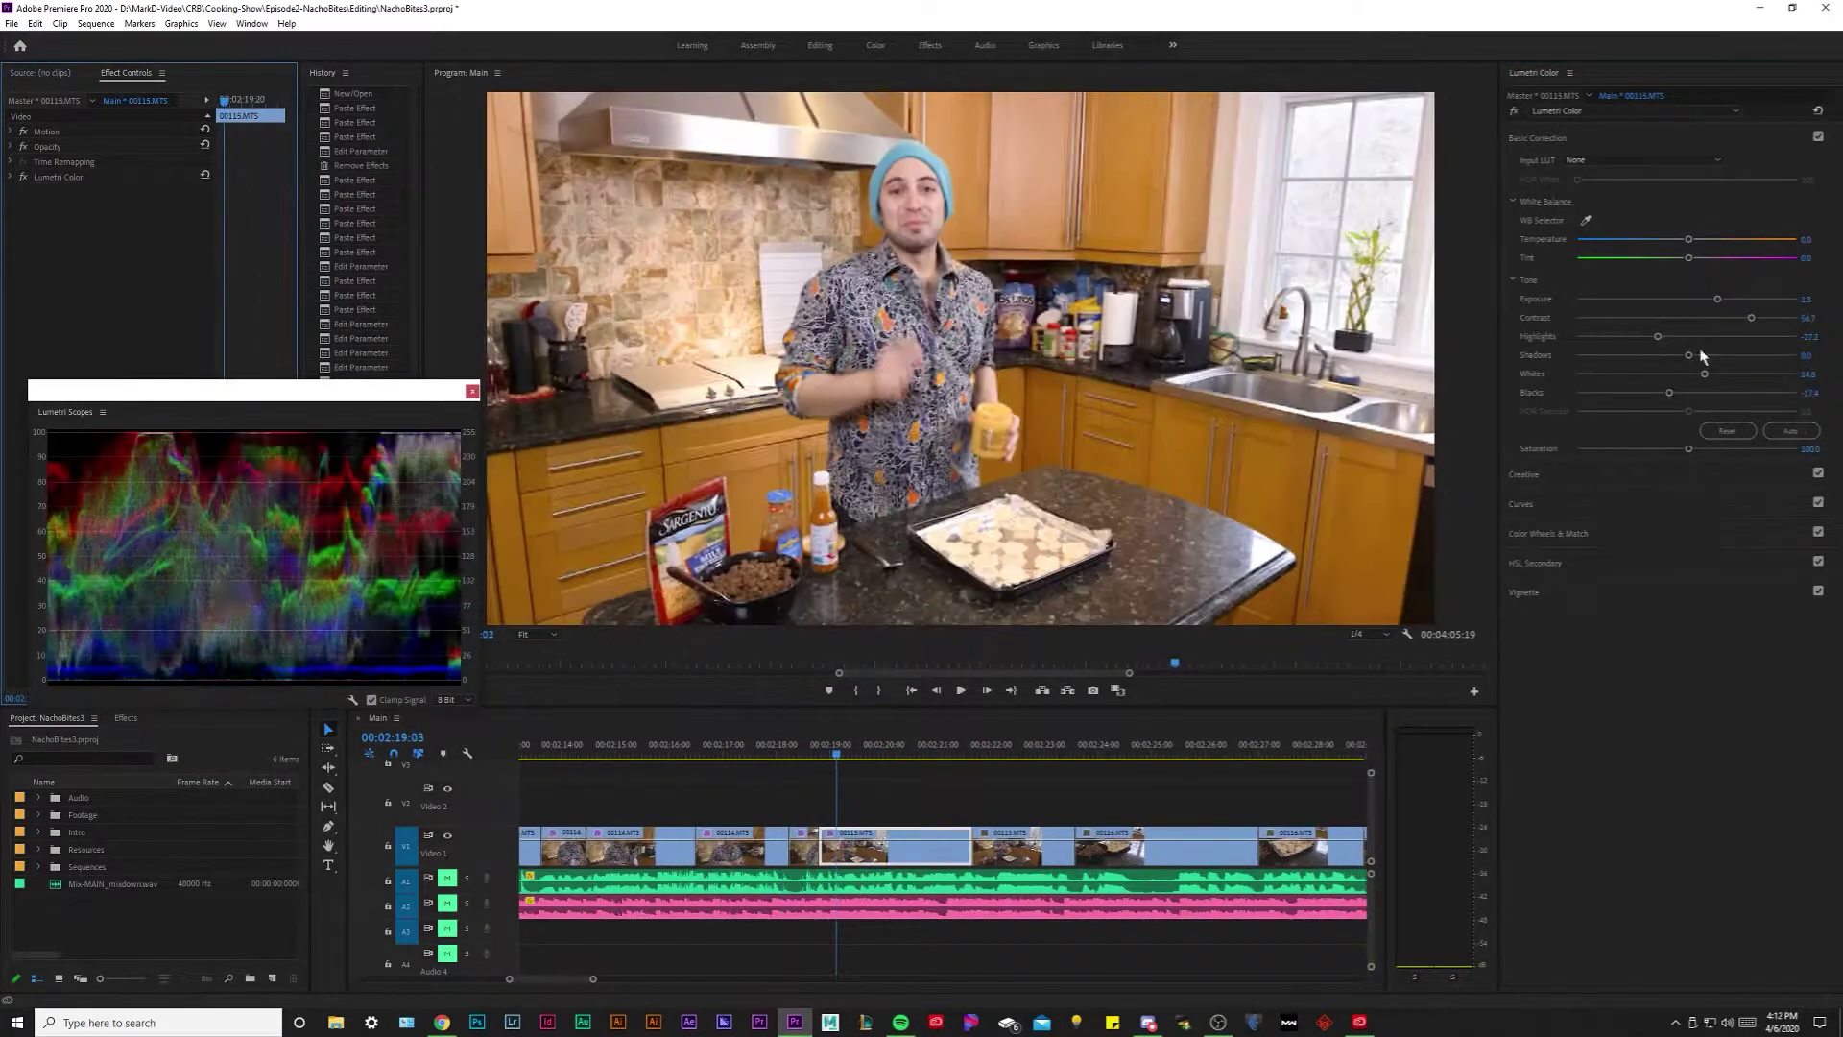
# Paste the grade onto clip 00116 and the following shot at 00:02:37:07.
pyautogui.press('-')
pyautogui.press('l')
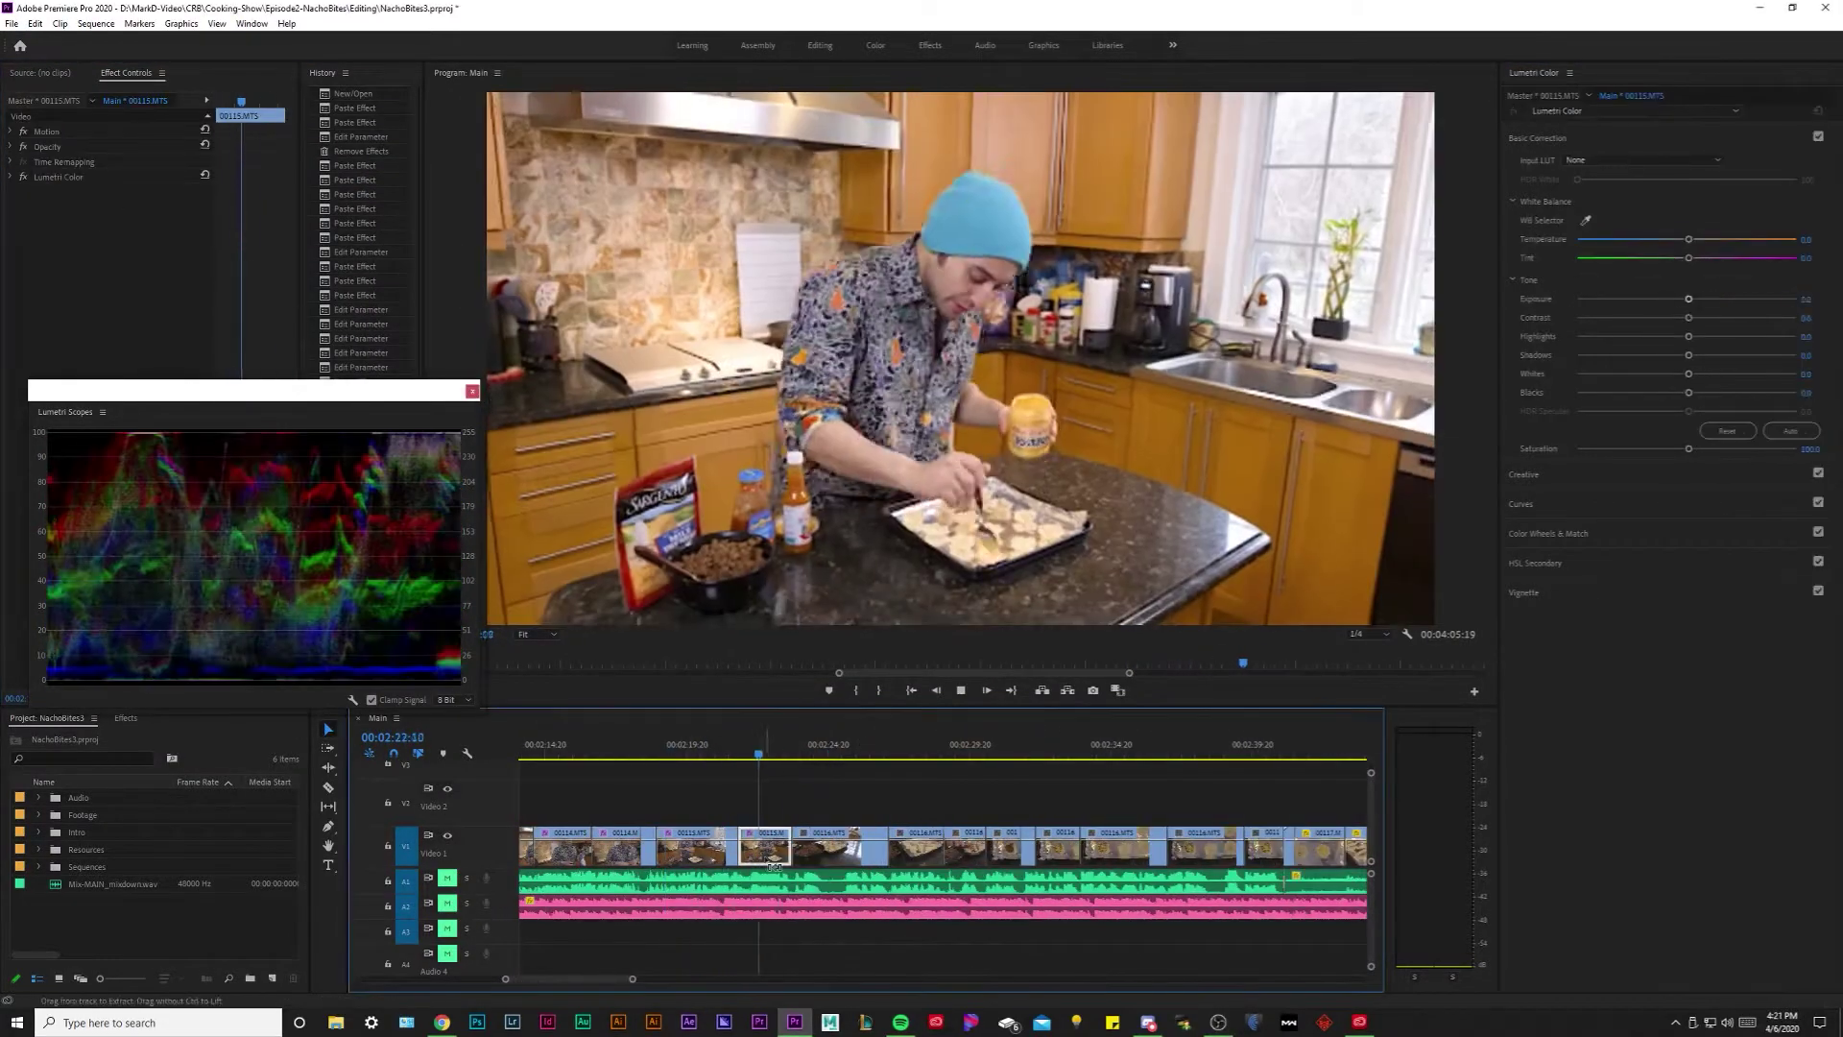
pyautogui.press('k')
pyautogui.hotkey('ctrl', 'v')
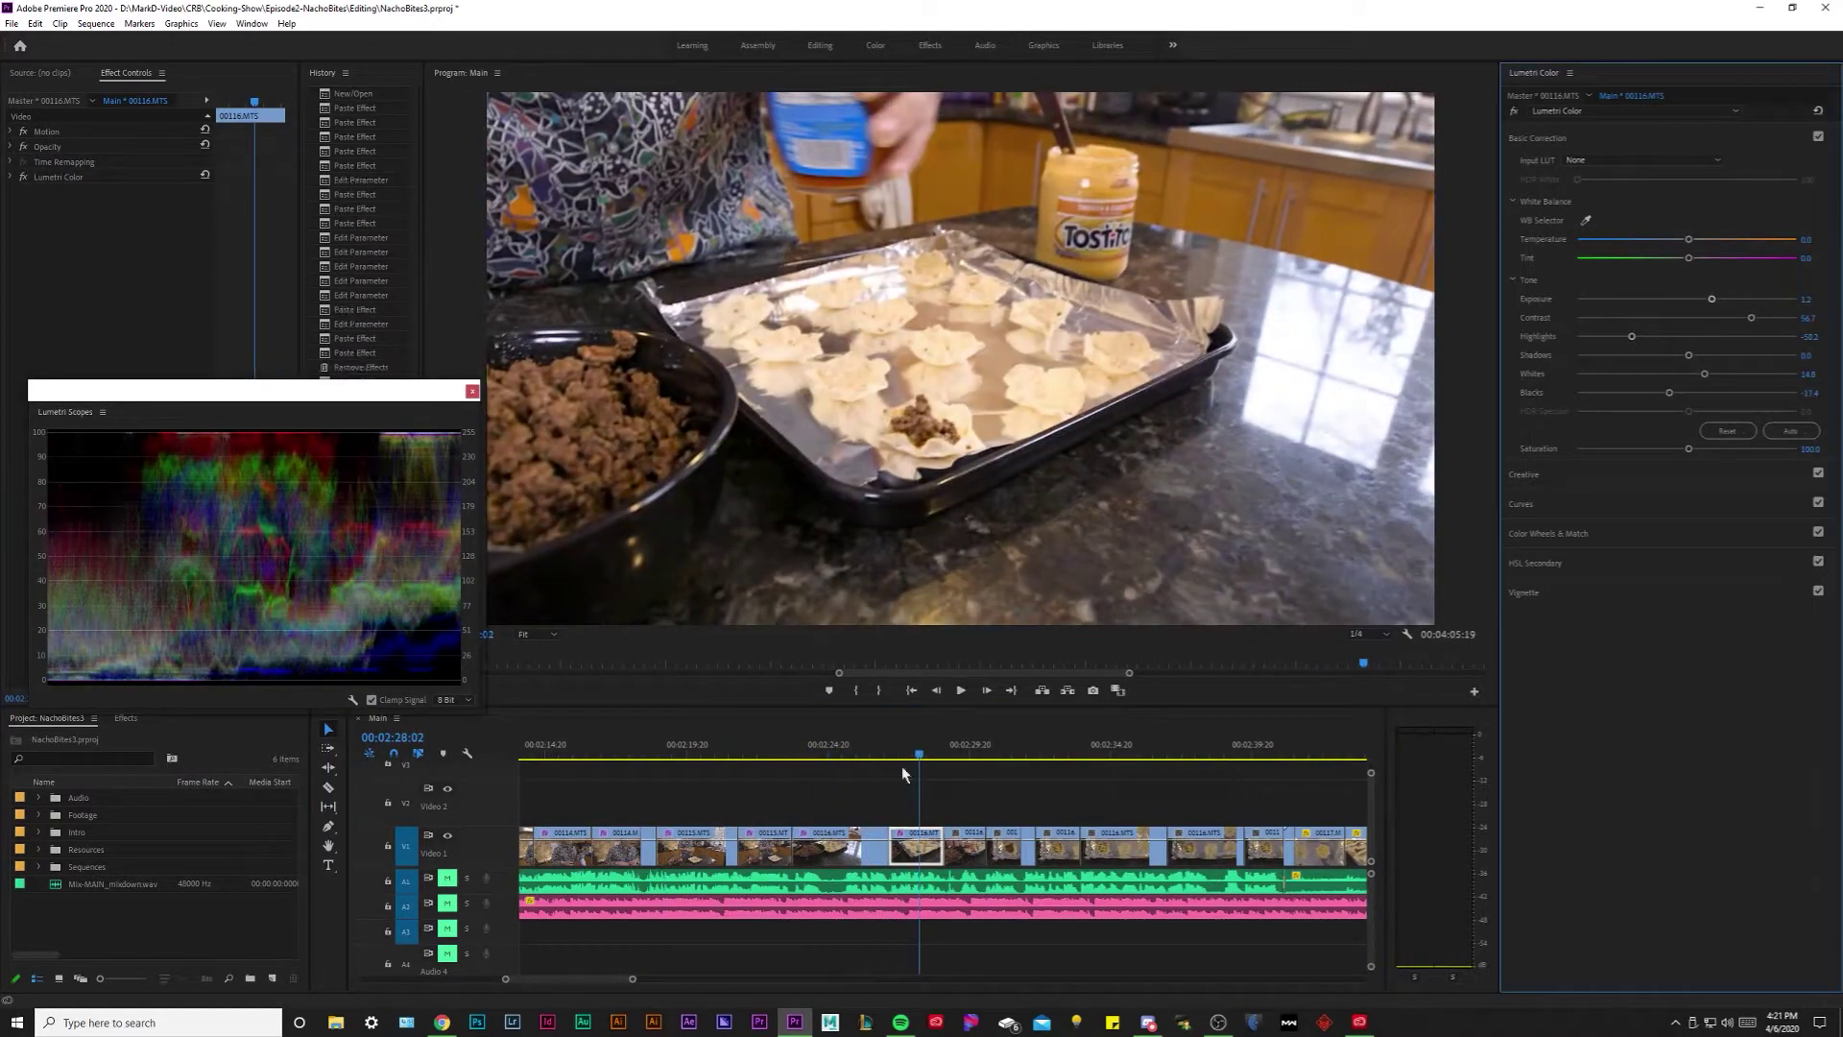
pyautogui.press('l')
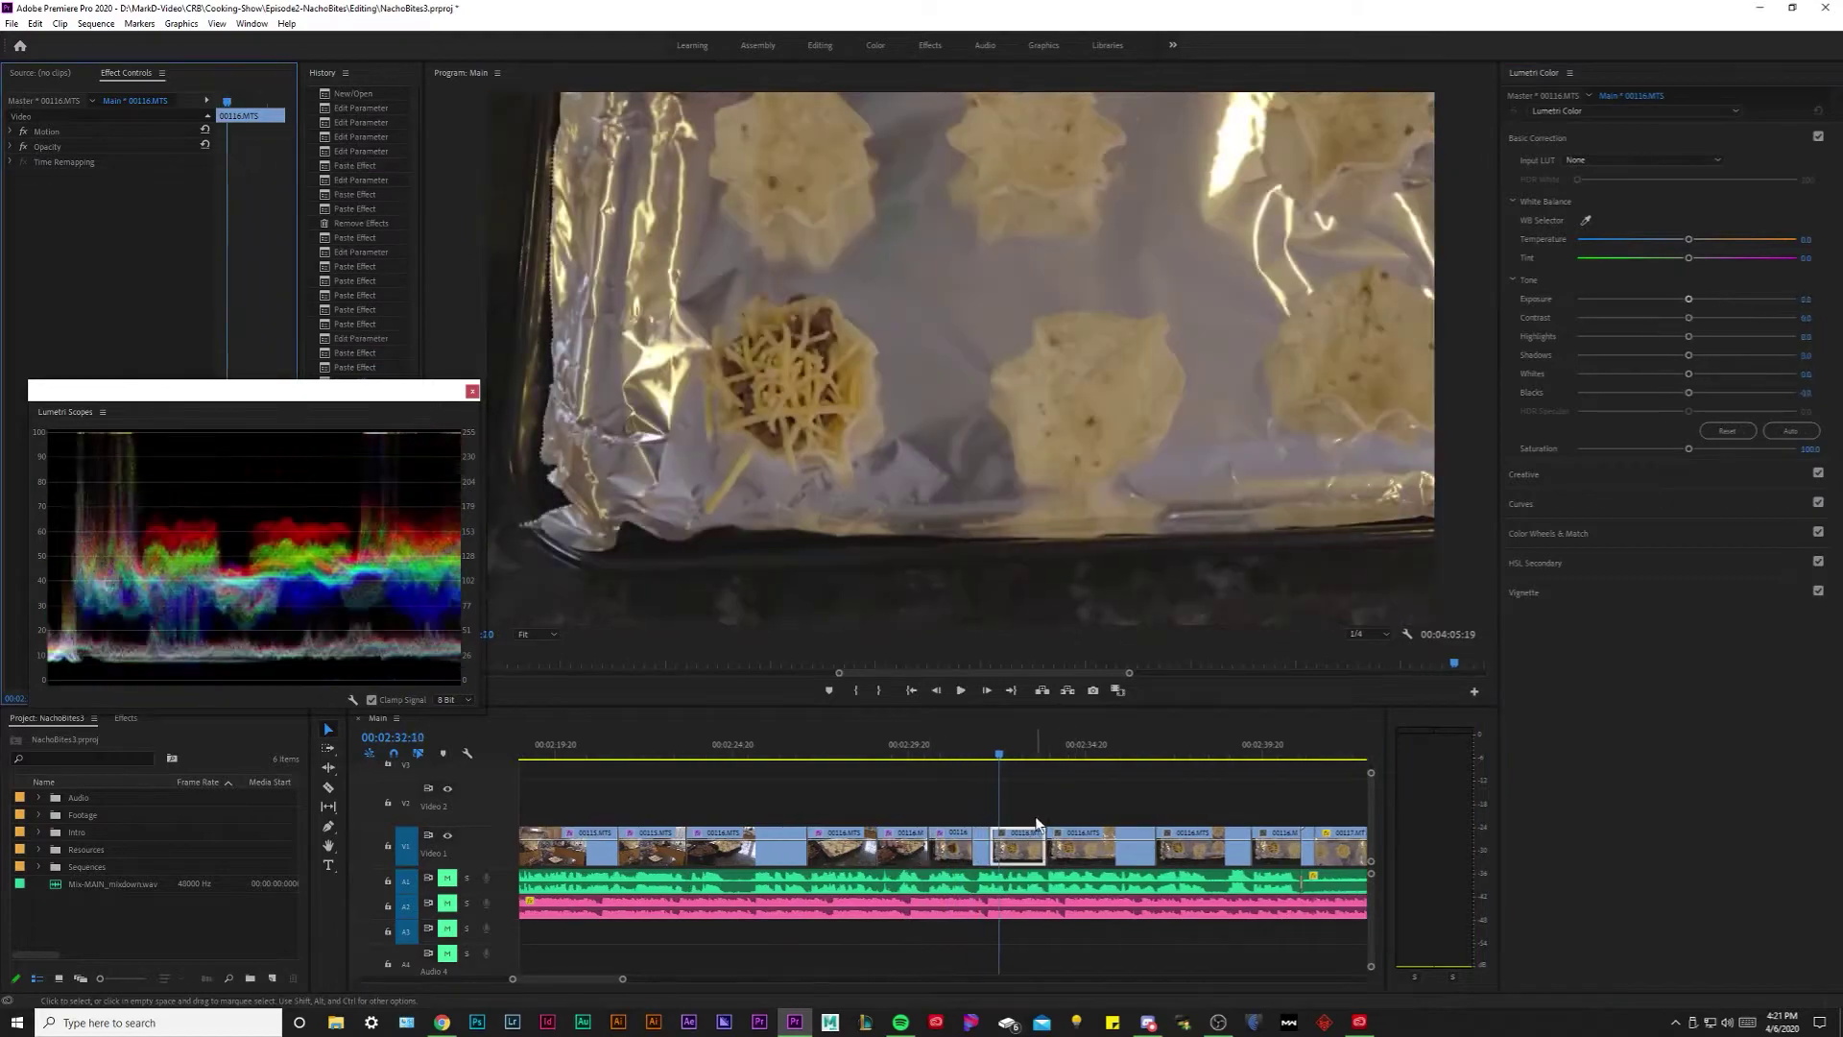
pyautogui.click(848, 758)
pyautogui.hotkey('ctrl', 'v')
pyautogui.press('l')
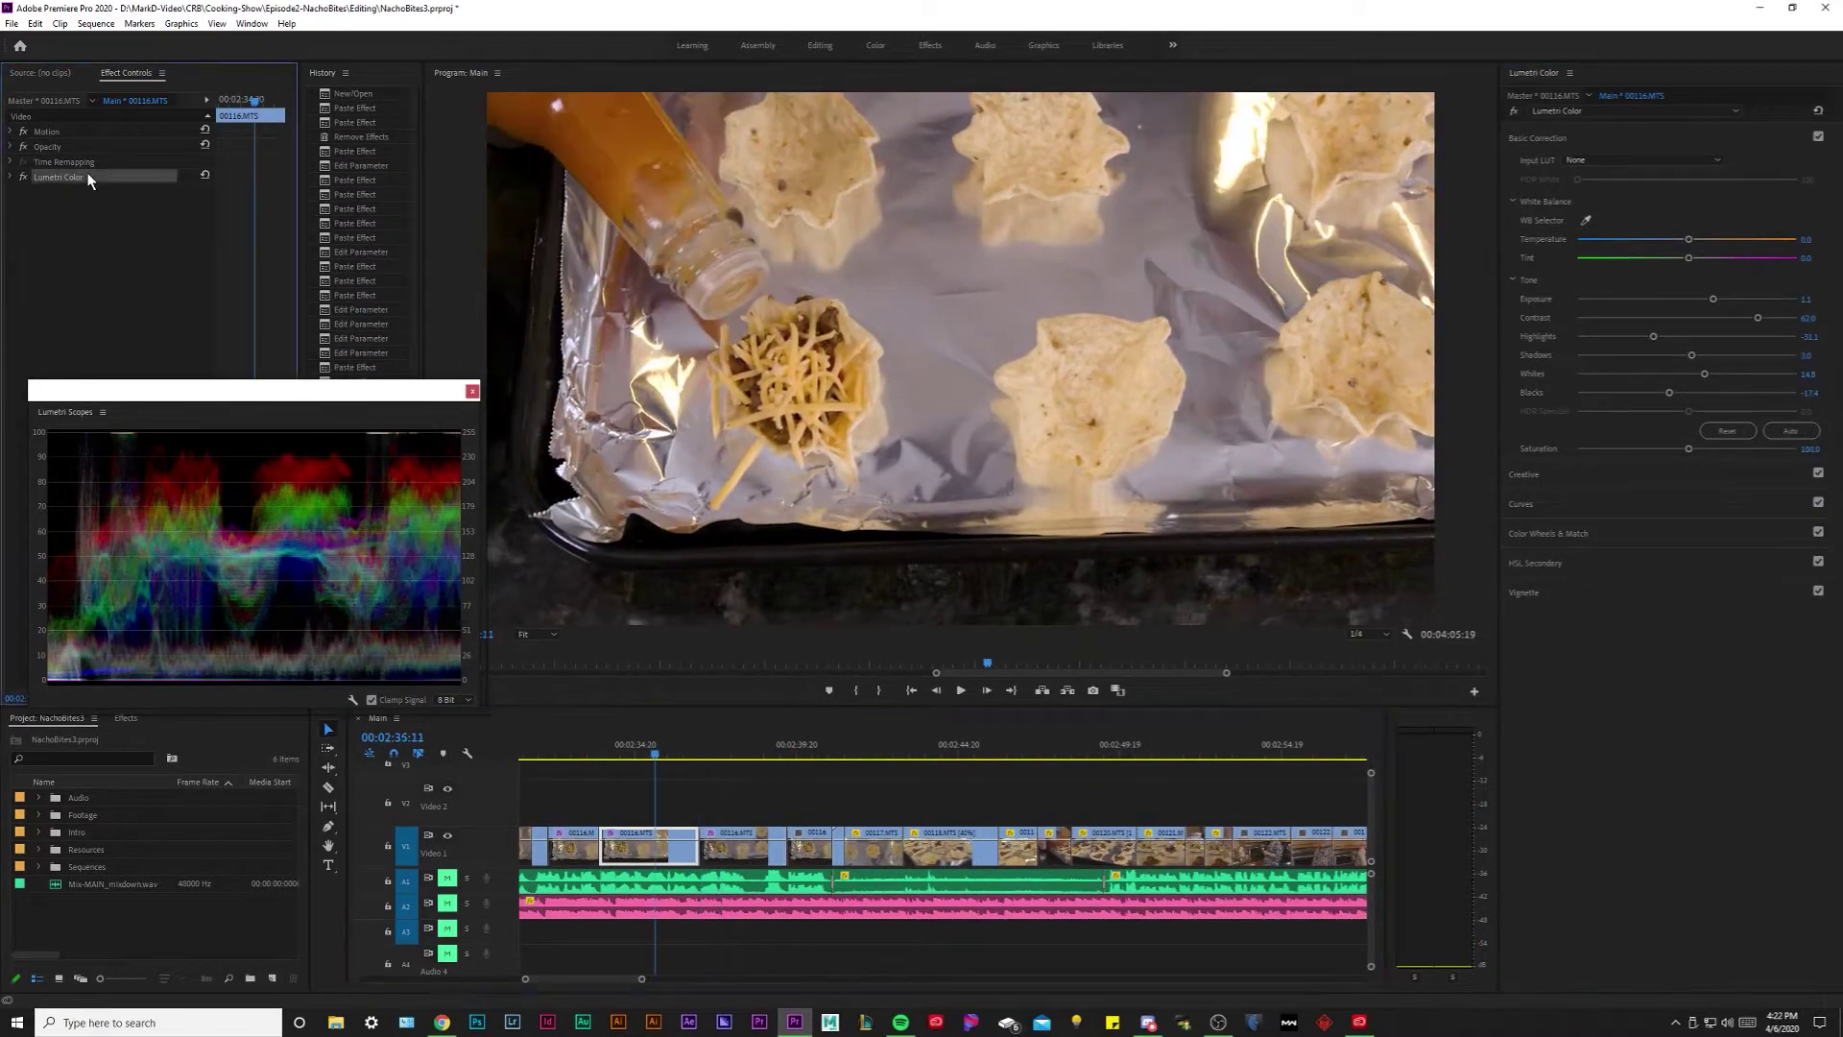
# Review from 00:02:31:06 and paste the grade onto the next clip before 00121.
pyautogui.moveTo(595, 748); pyautogui.dragTo(569, 749)
pyautogui.press('l')
pyautogui.press('l')
pyautogui.press('l')
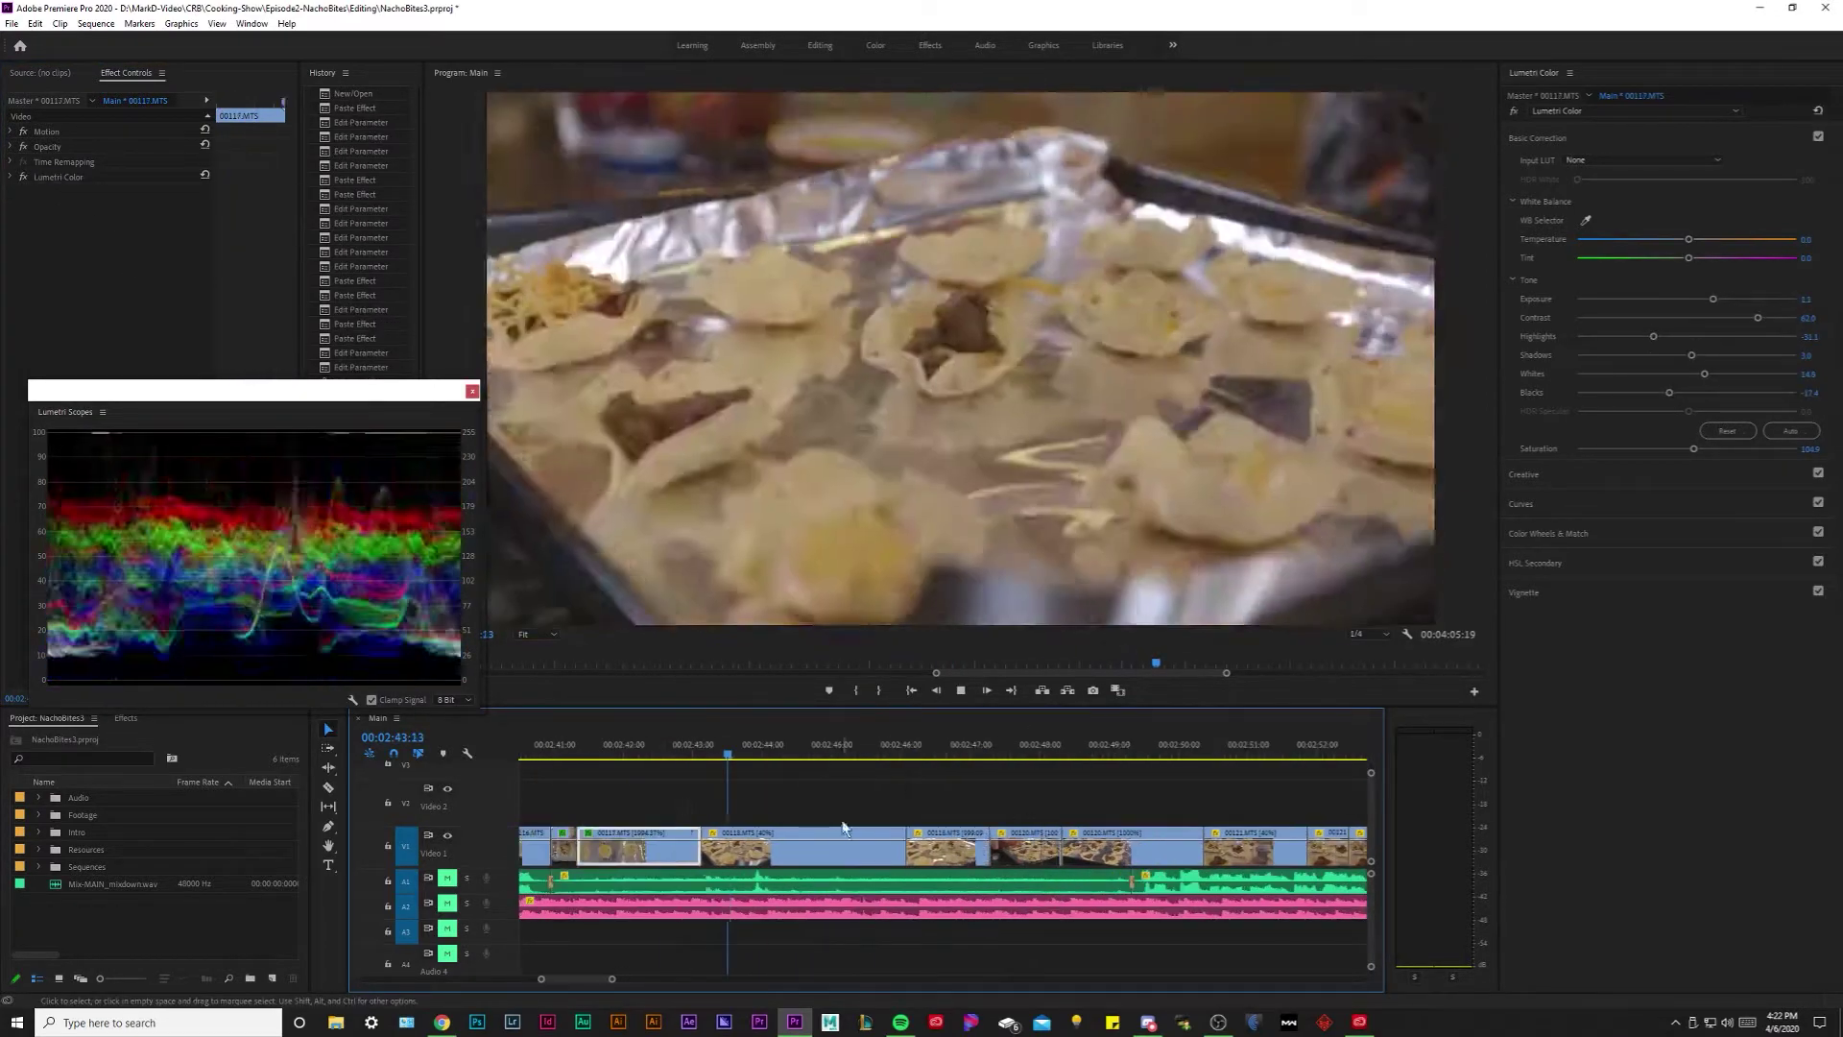
pyautogui.click(1635, 338)
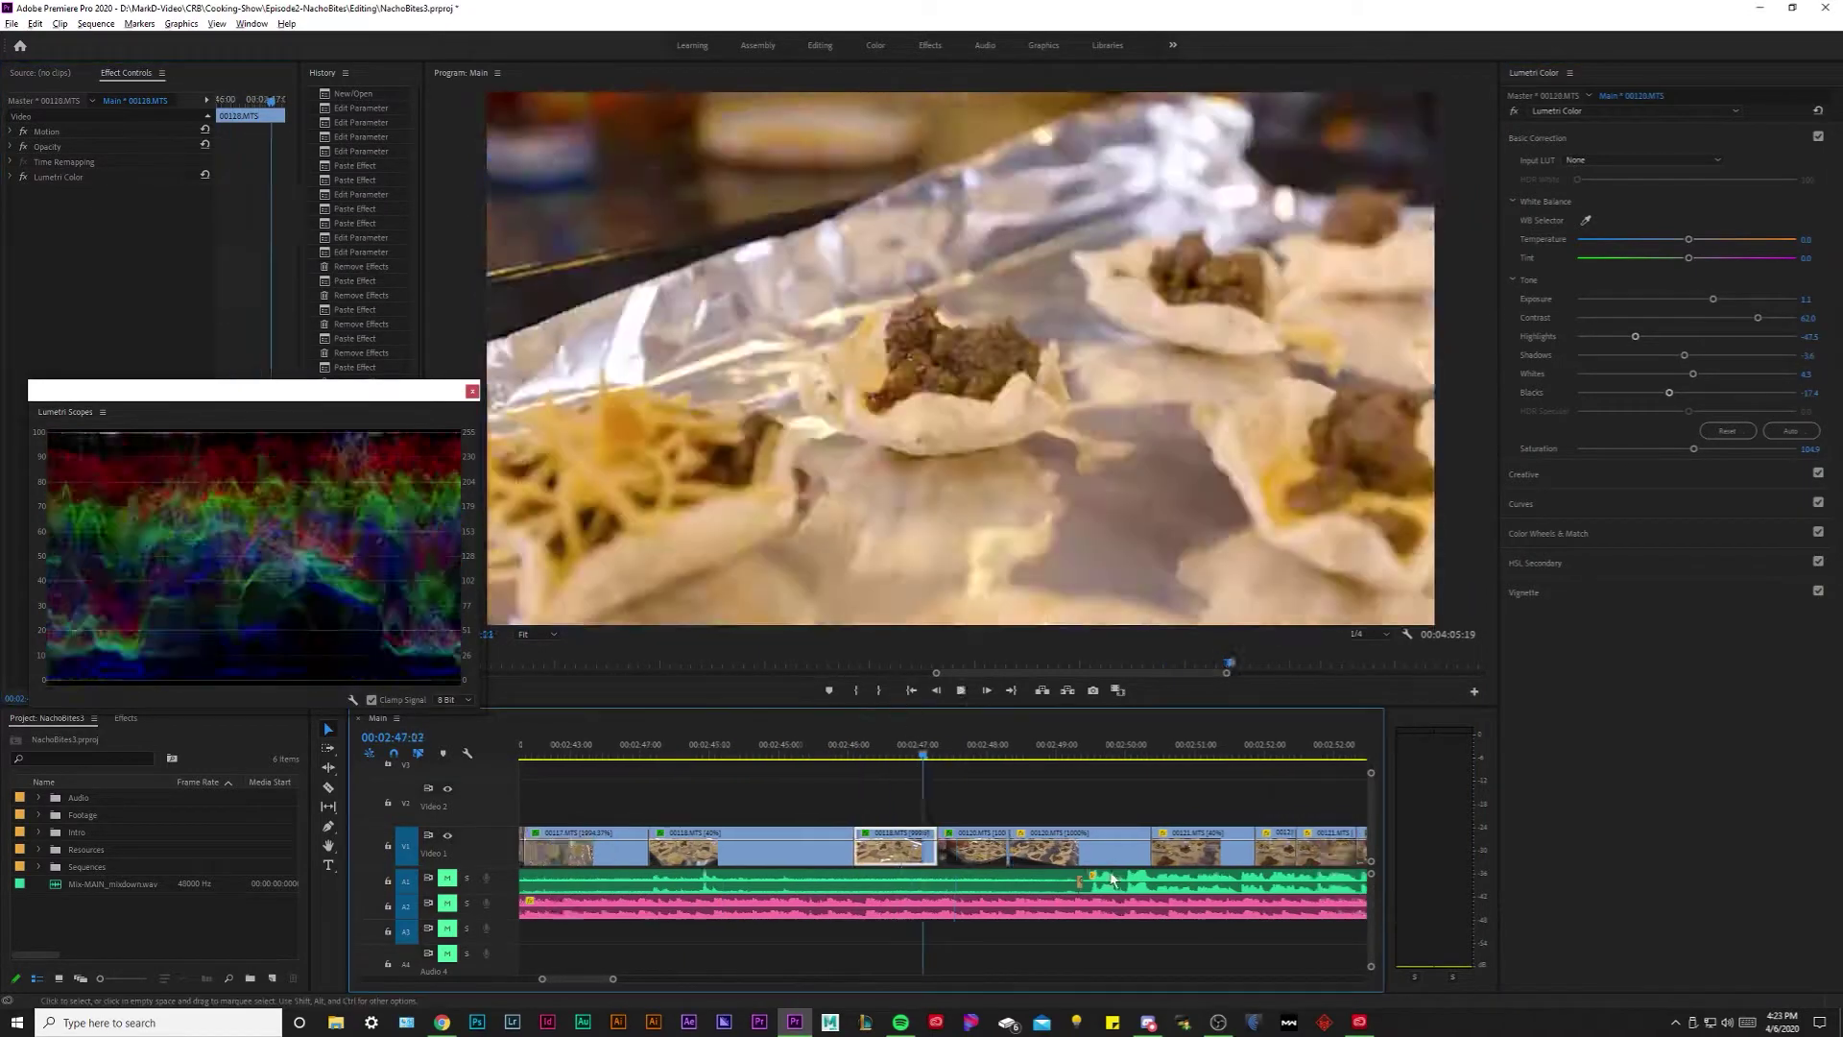
pyautogui.hotkey('ctrl', 'v')
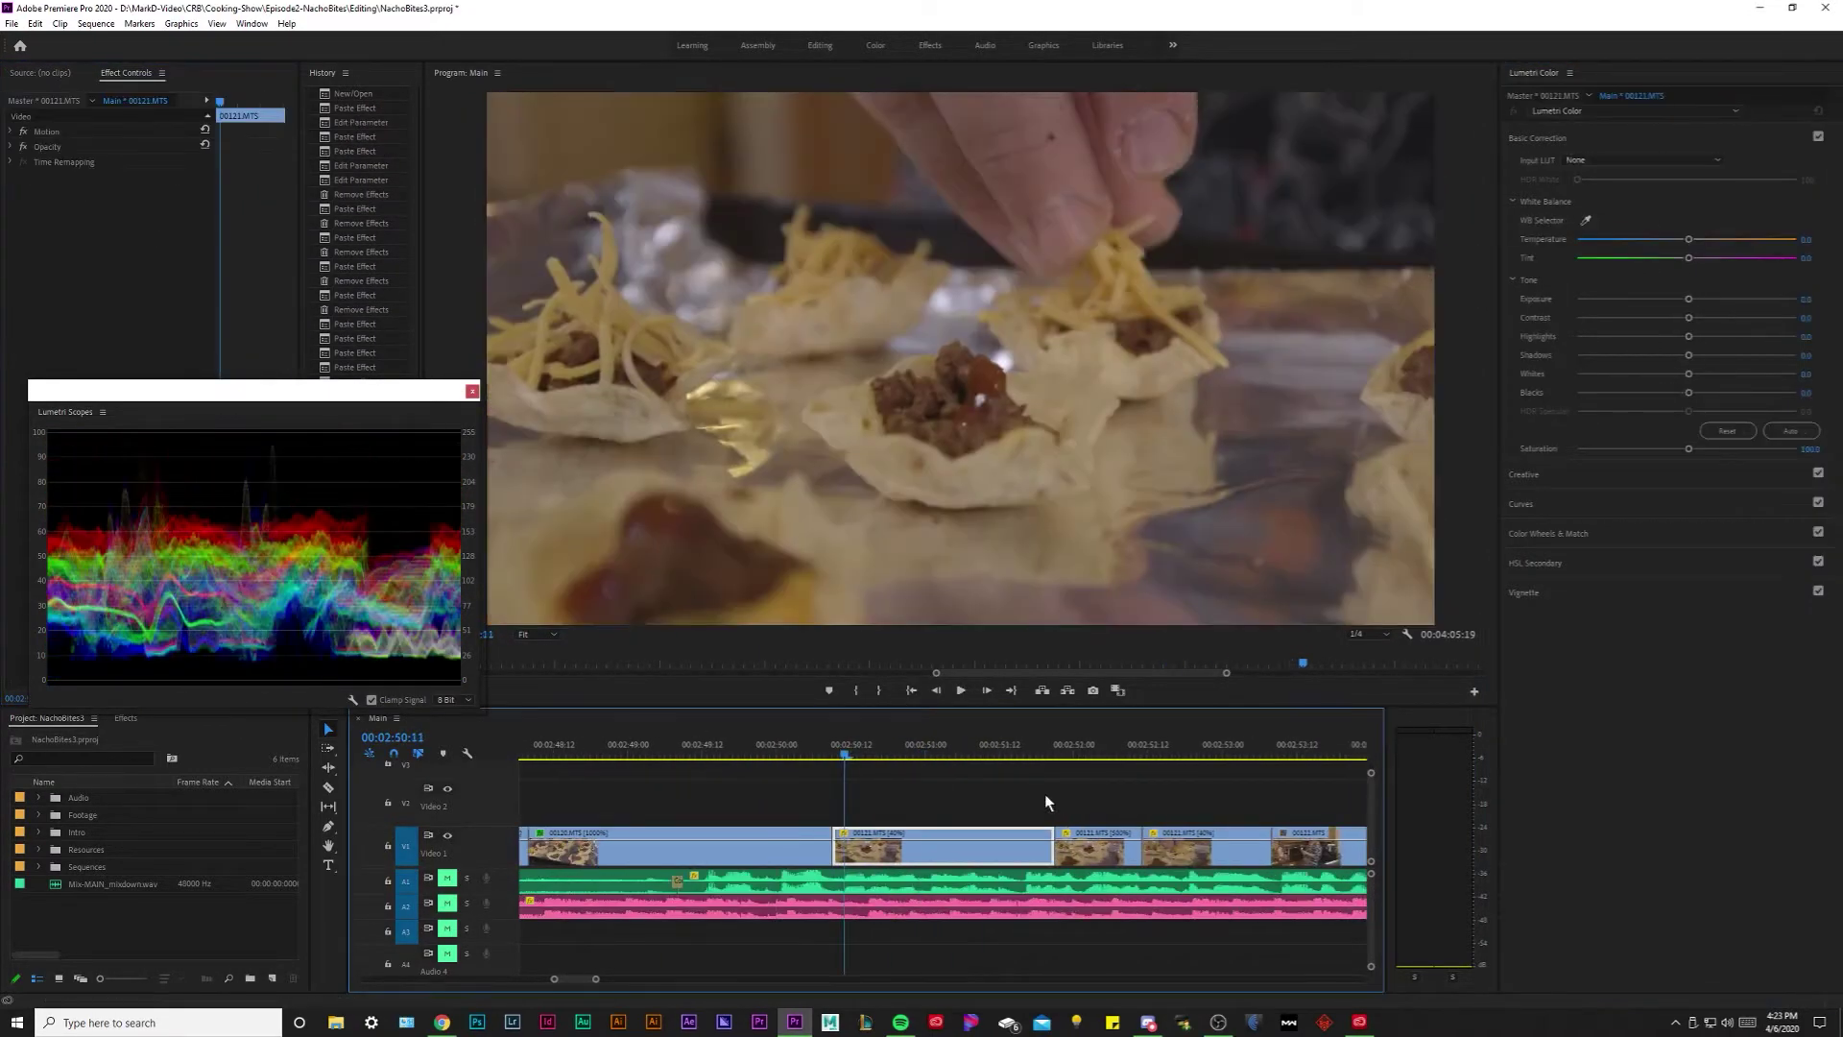
pyautogui.click(634, 774)
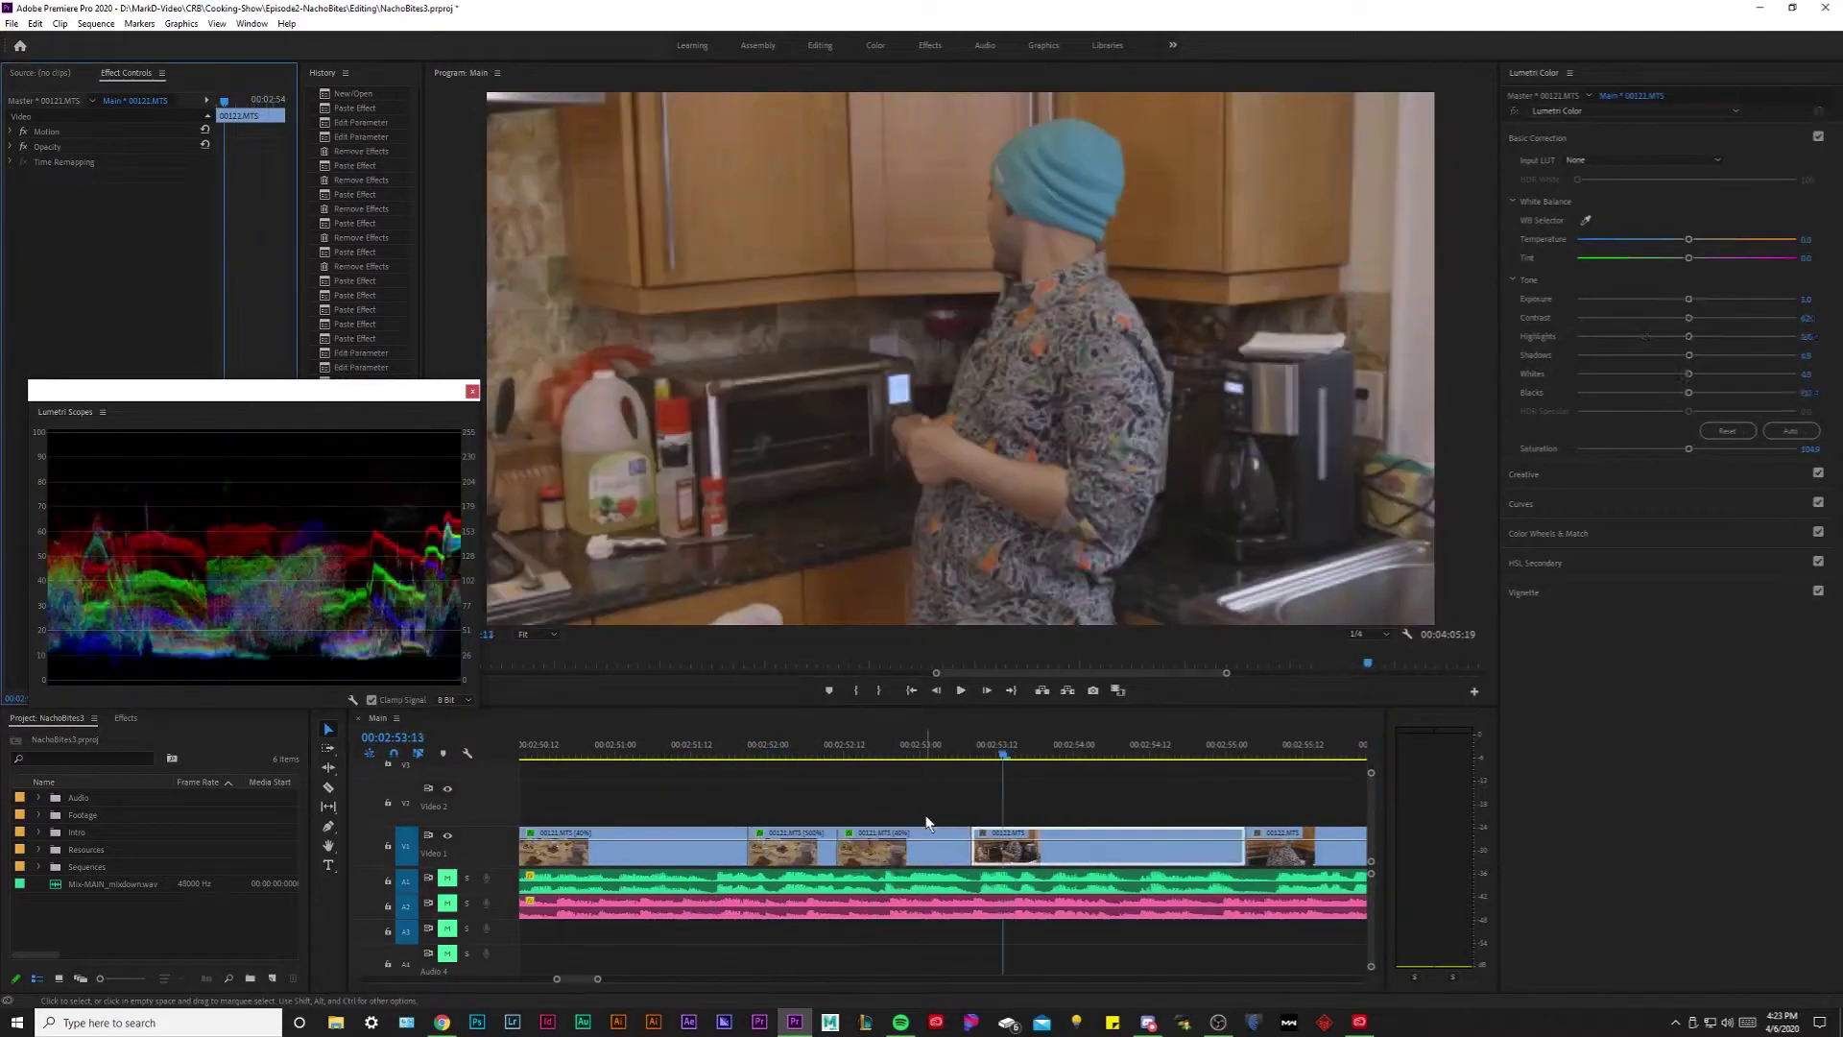
# Paste the Lumetri grade onto clip 00122.
pyautogui.click(889, 751)
pyautogui.click(781, 839)
pyautogui.hotkey('ctrl', 'v')
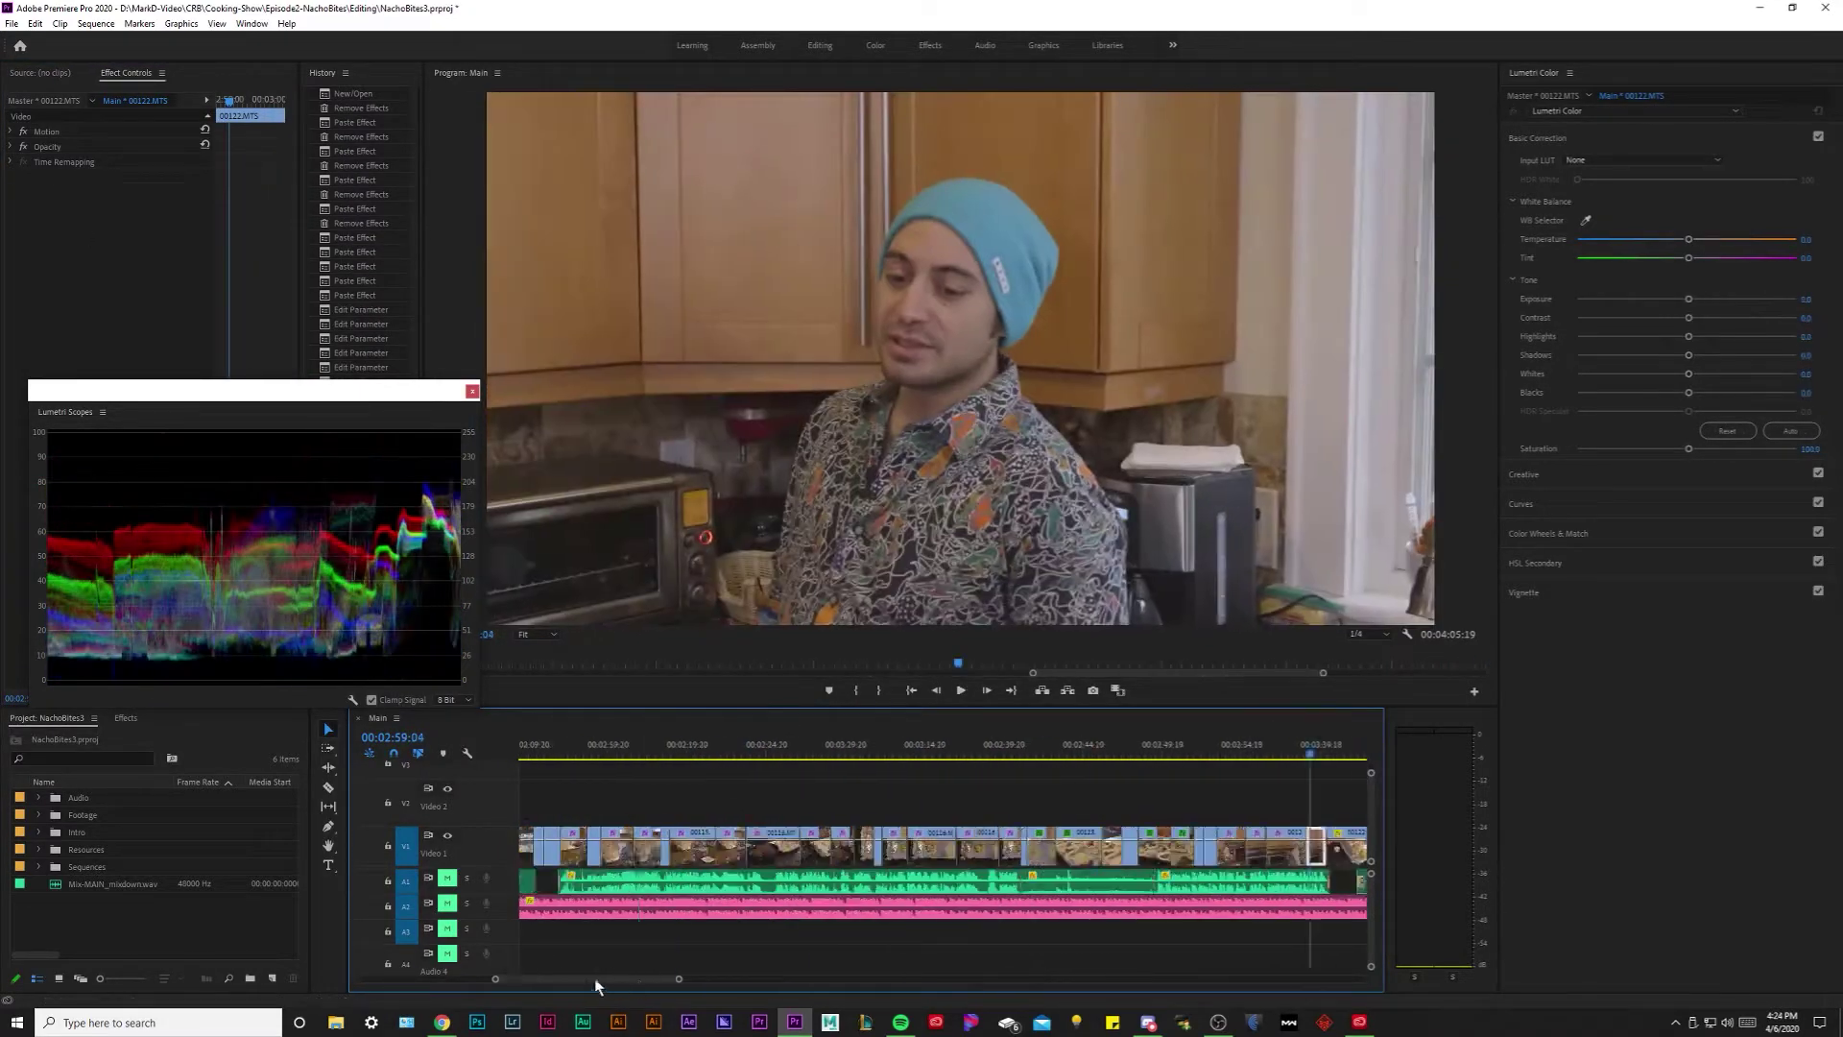
pyautogui.click(985, 735)
pyautogui.press('-')
pyautogui.click(799, 752)
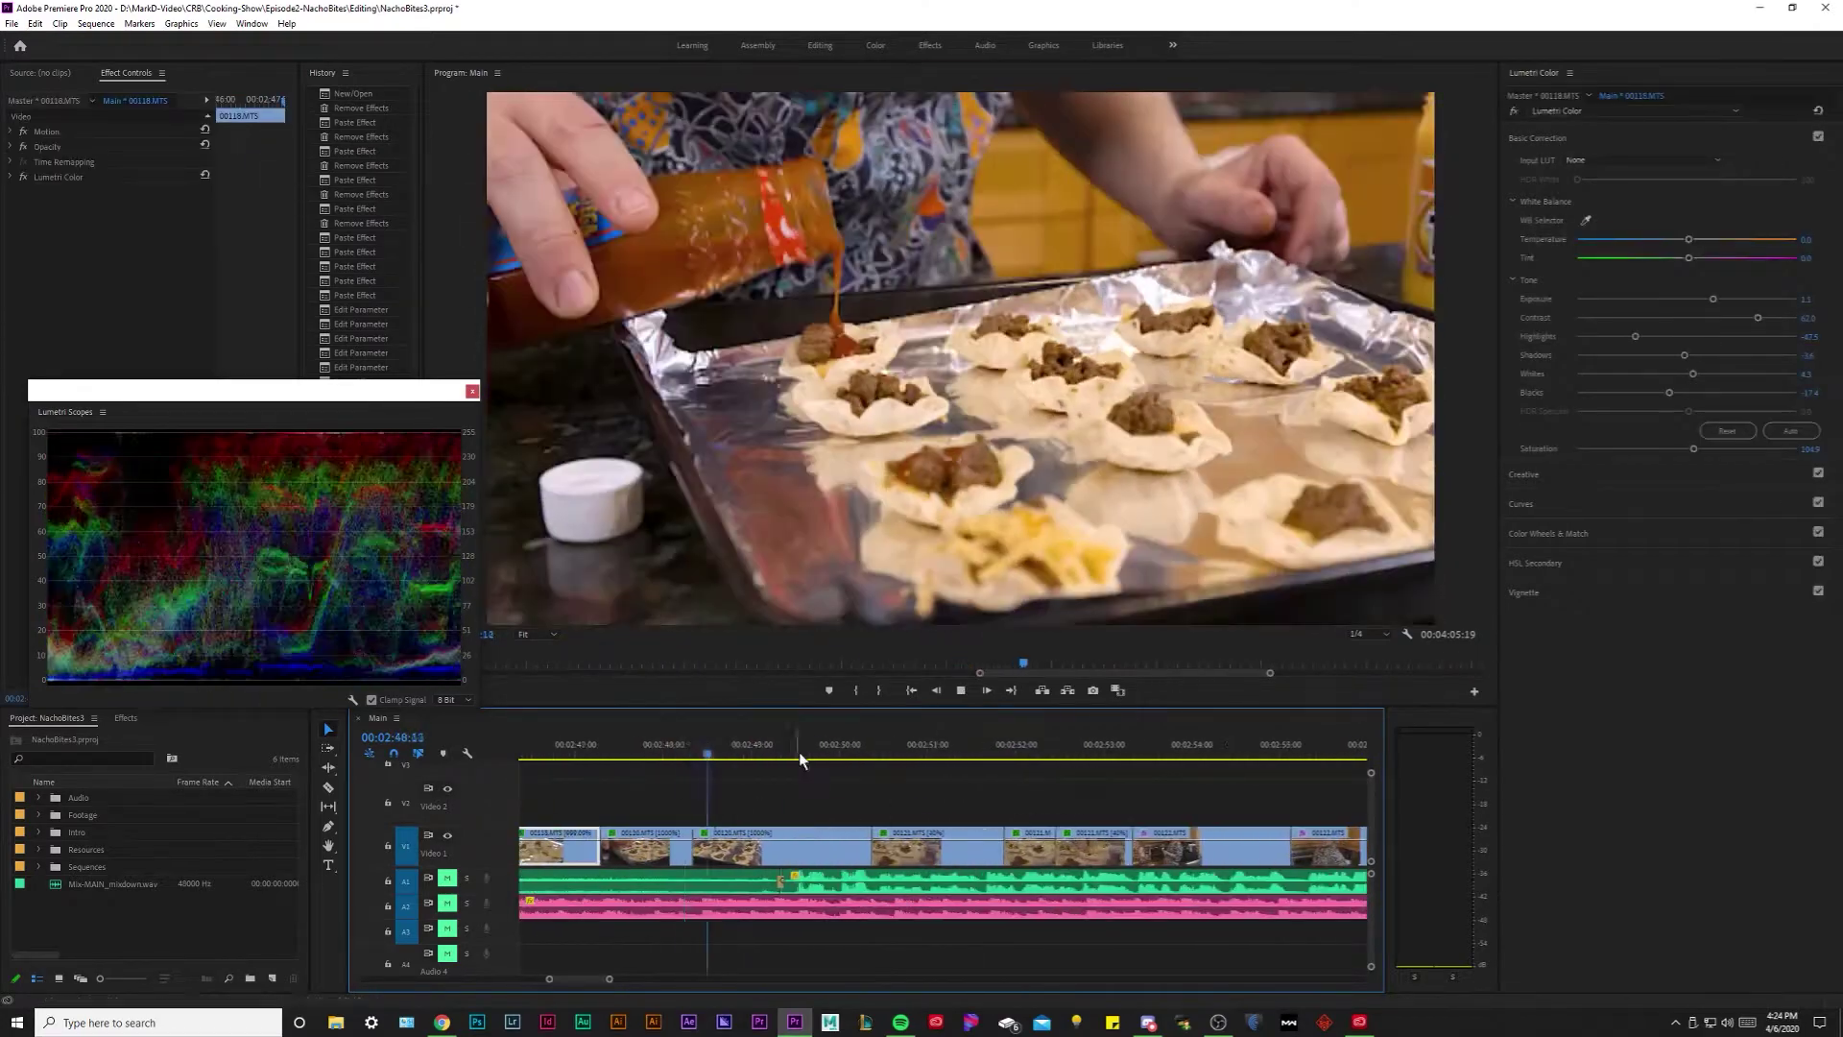
pyautogui.press('=')
# Paste the grade onto the second 00122 clip and review it from 00:02:57:07.
pyautogui.press('space')
pyautogui.click(814, 747)
pyautogui.hotkey('ctrl', 'v')
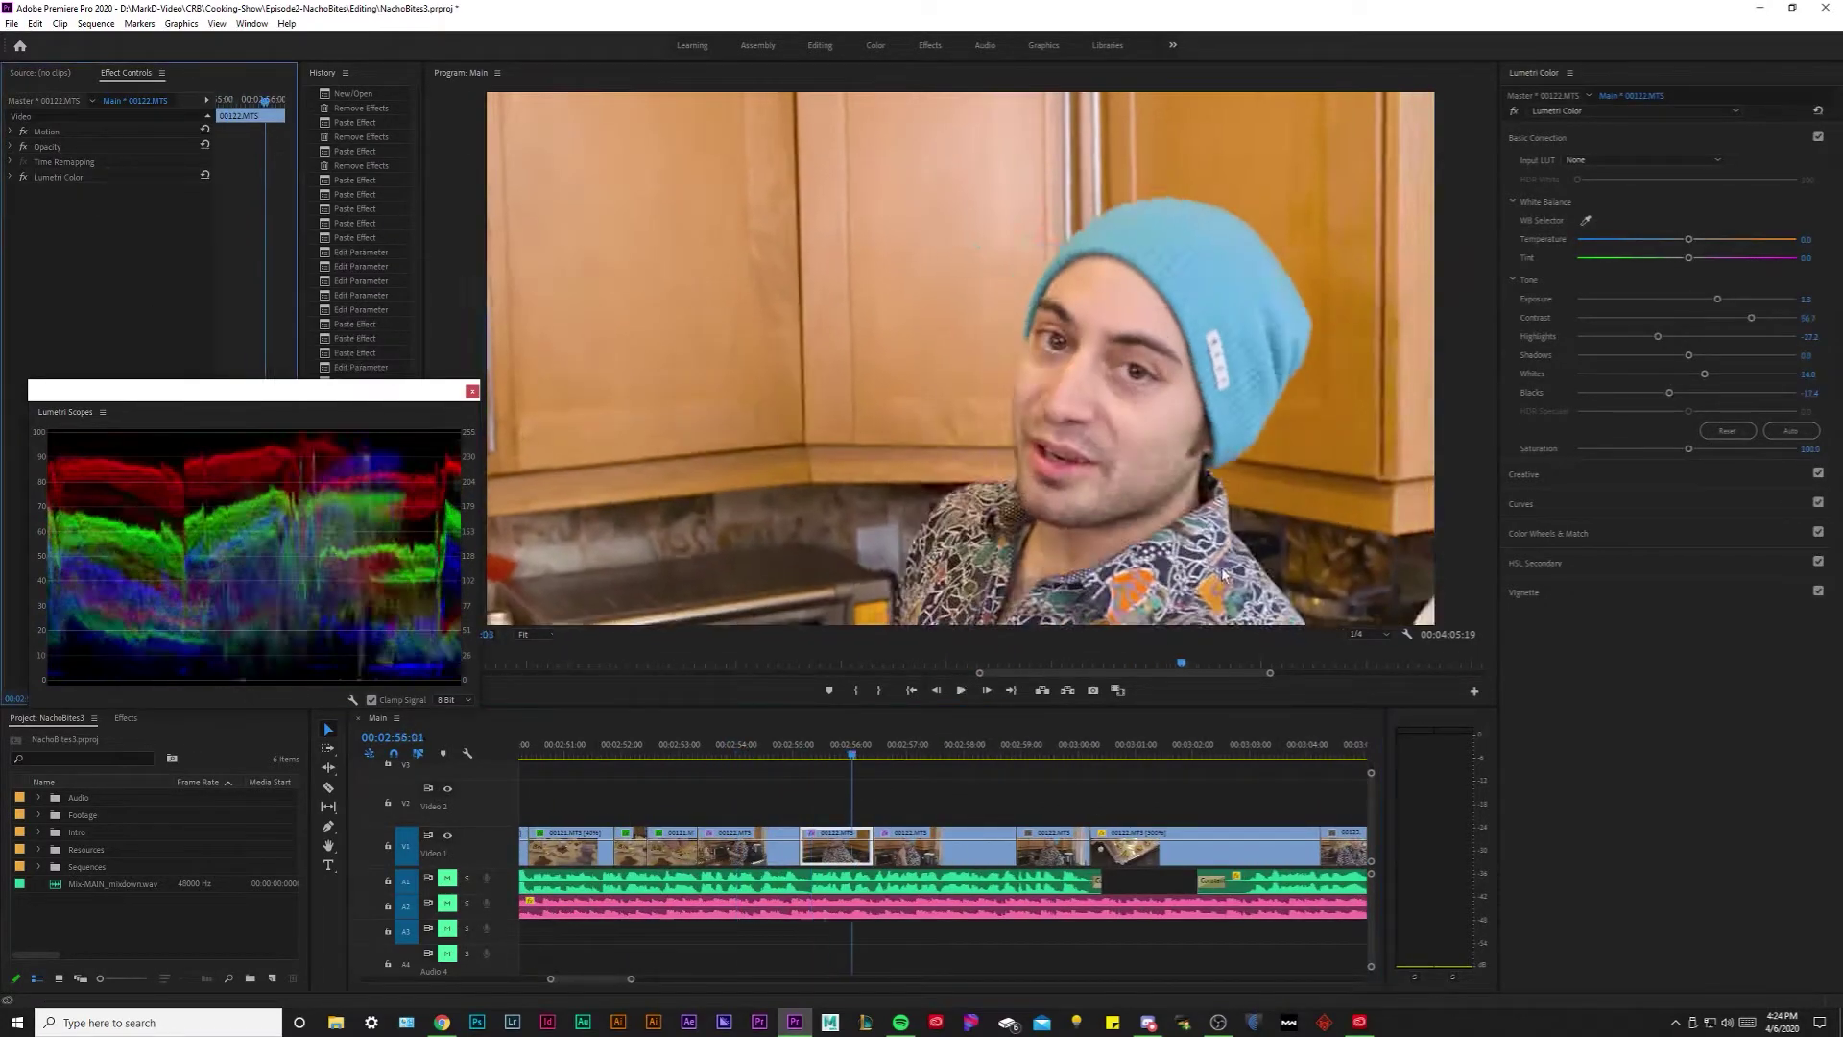
pyautogui.press('space')
pyautogui.click(695, 739)
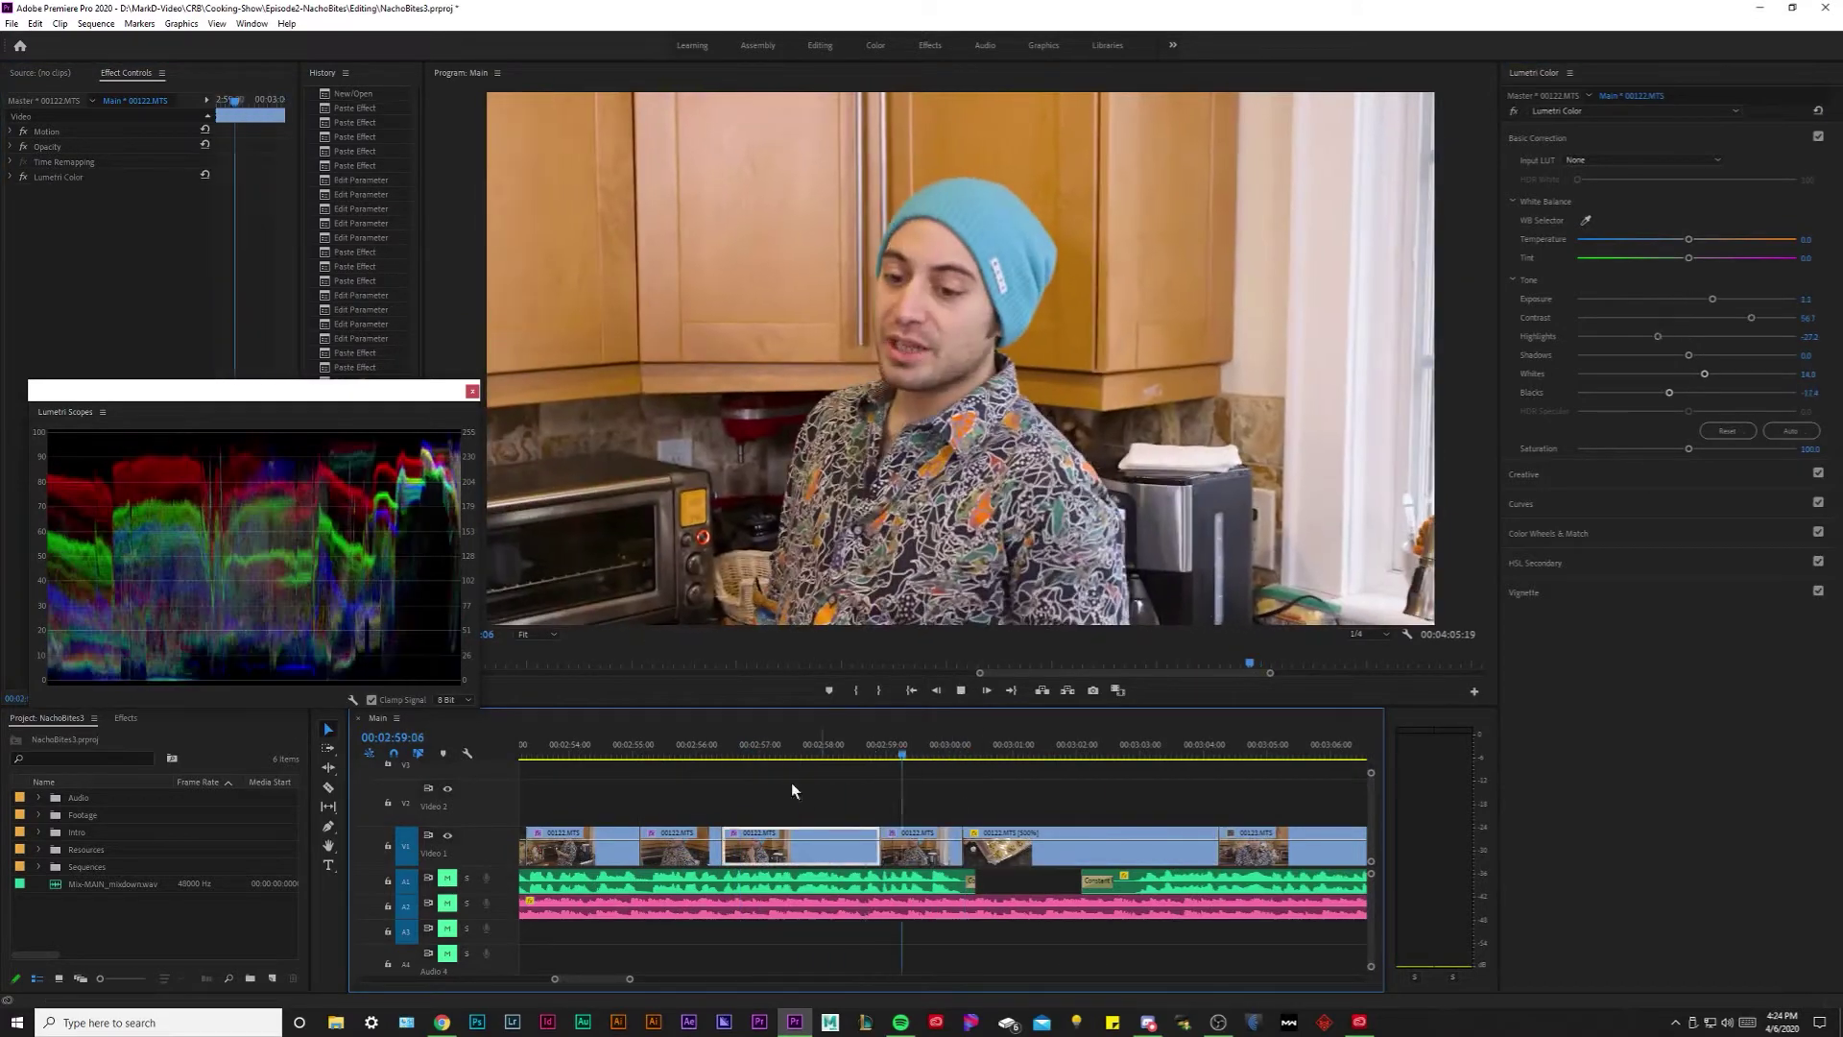
pyautogui.click(792, 789)
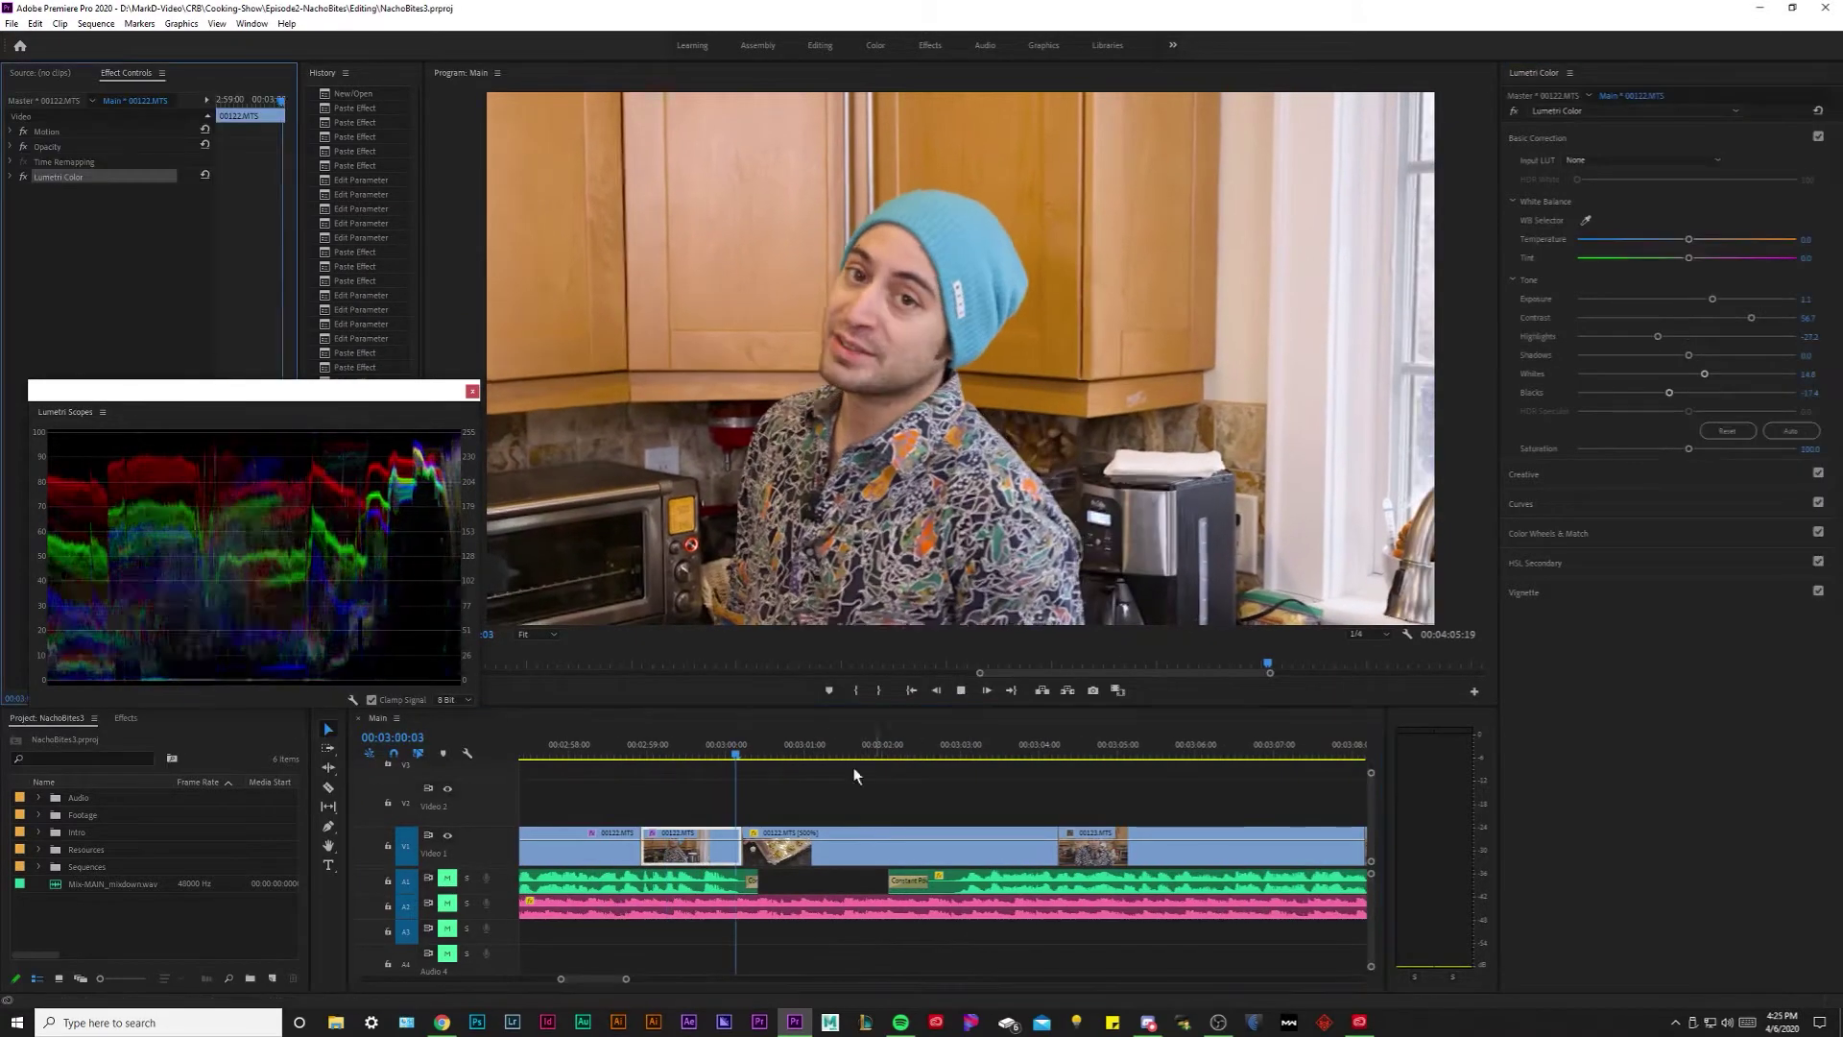
pyautogui.scroll(-3, 652, 981)
pyautogui.scroll(3, 652, 981)
pyautogui.moveTo(619, 750); pyautogui.dragTo(811, 758)
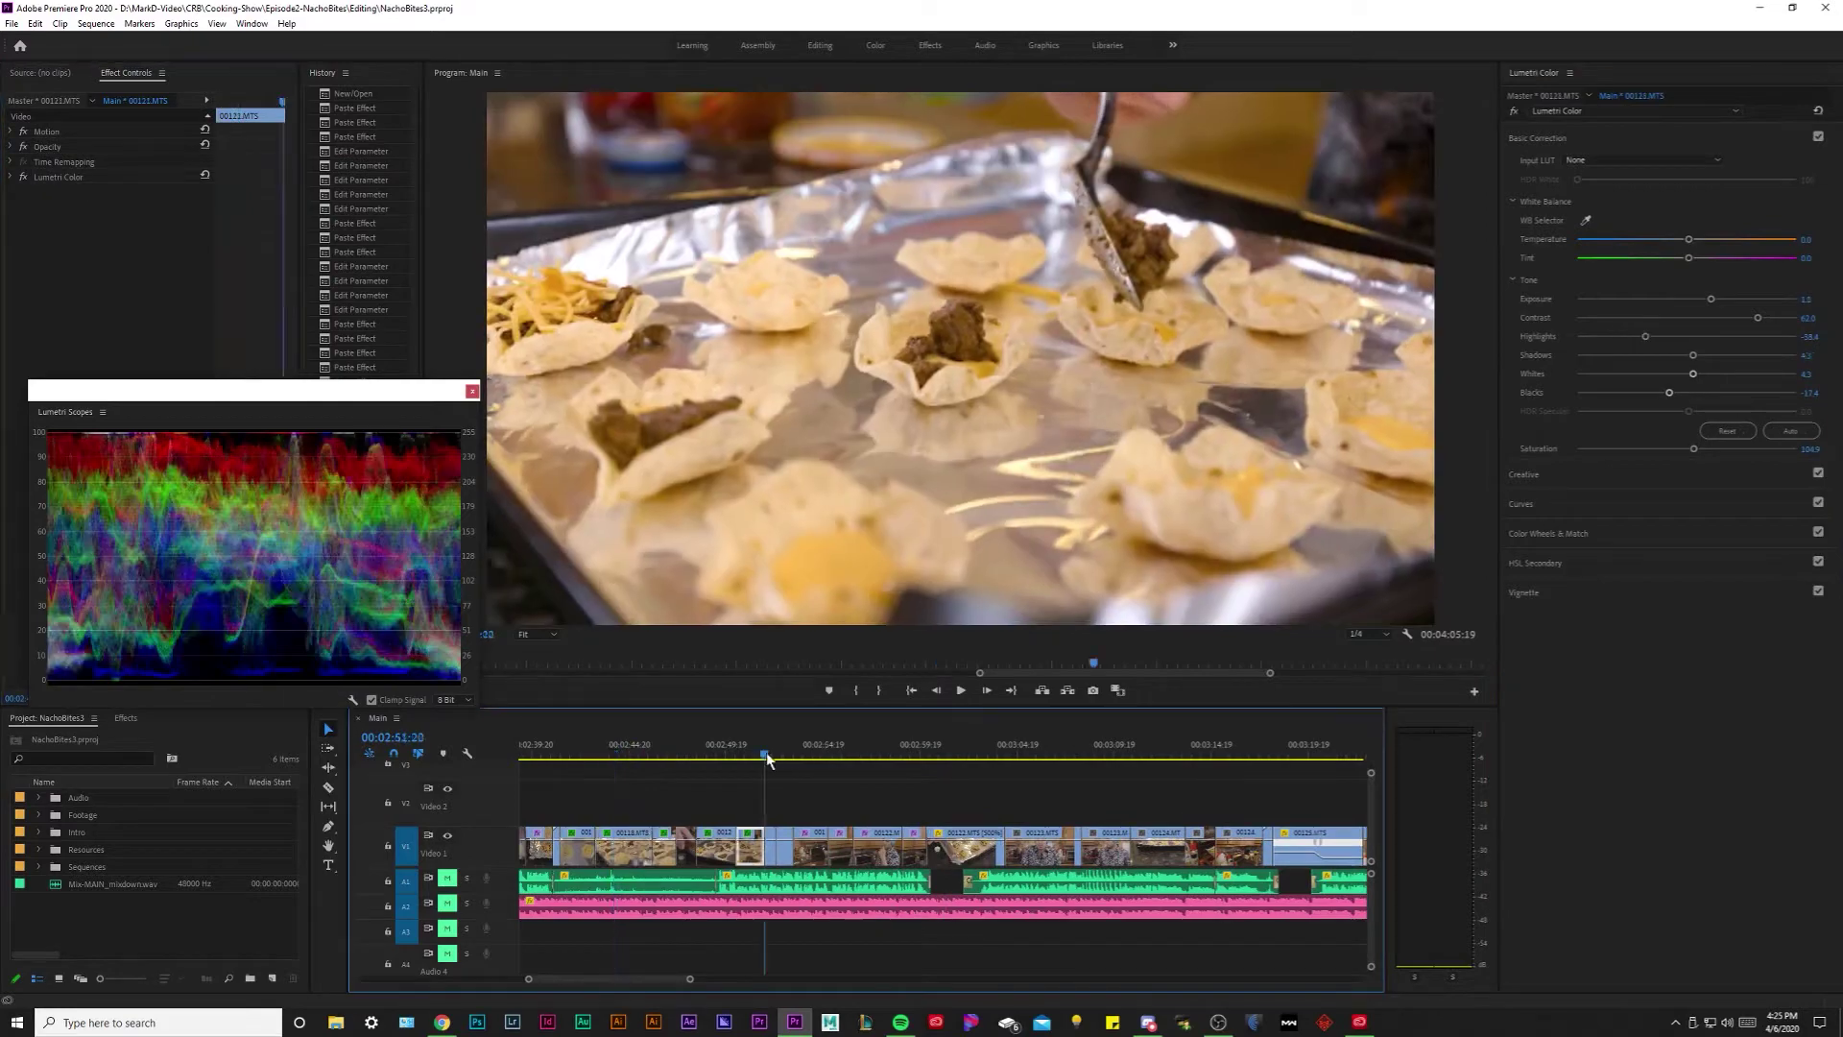
pyautogui.press('space')
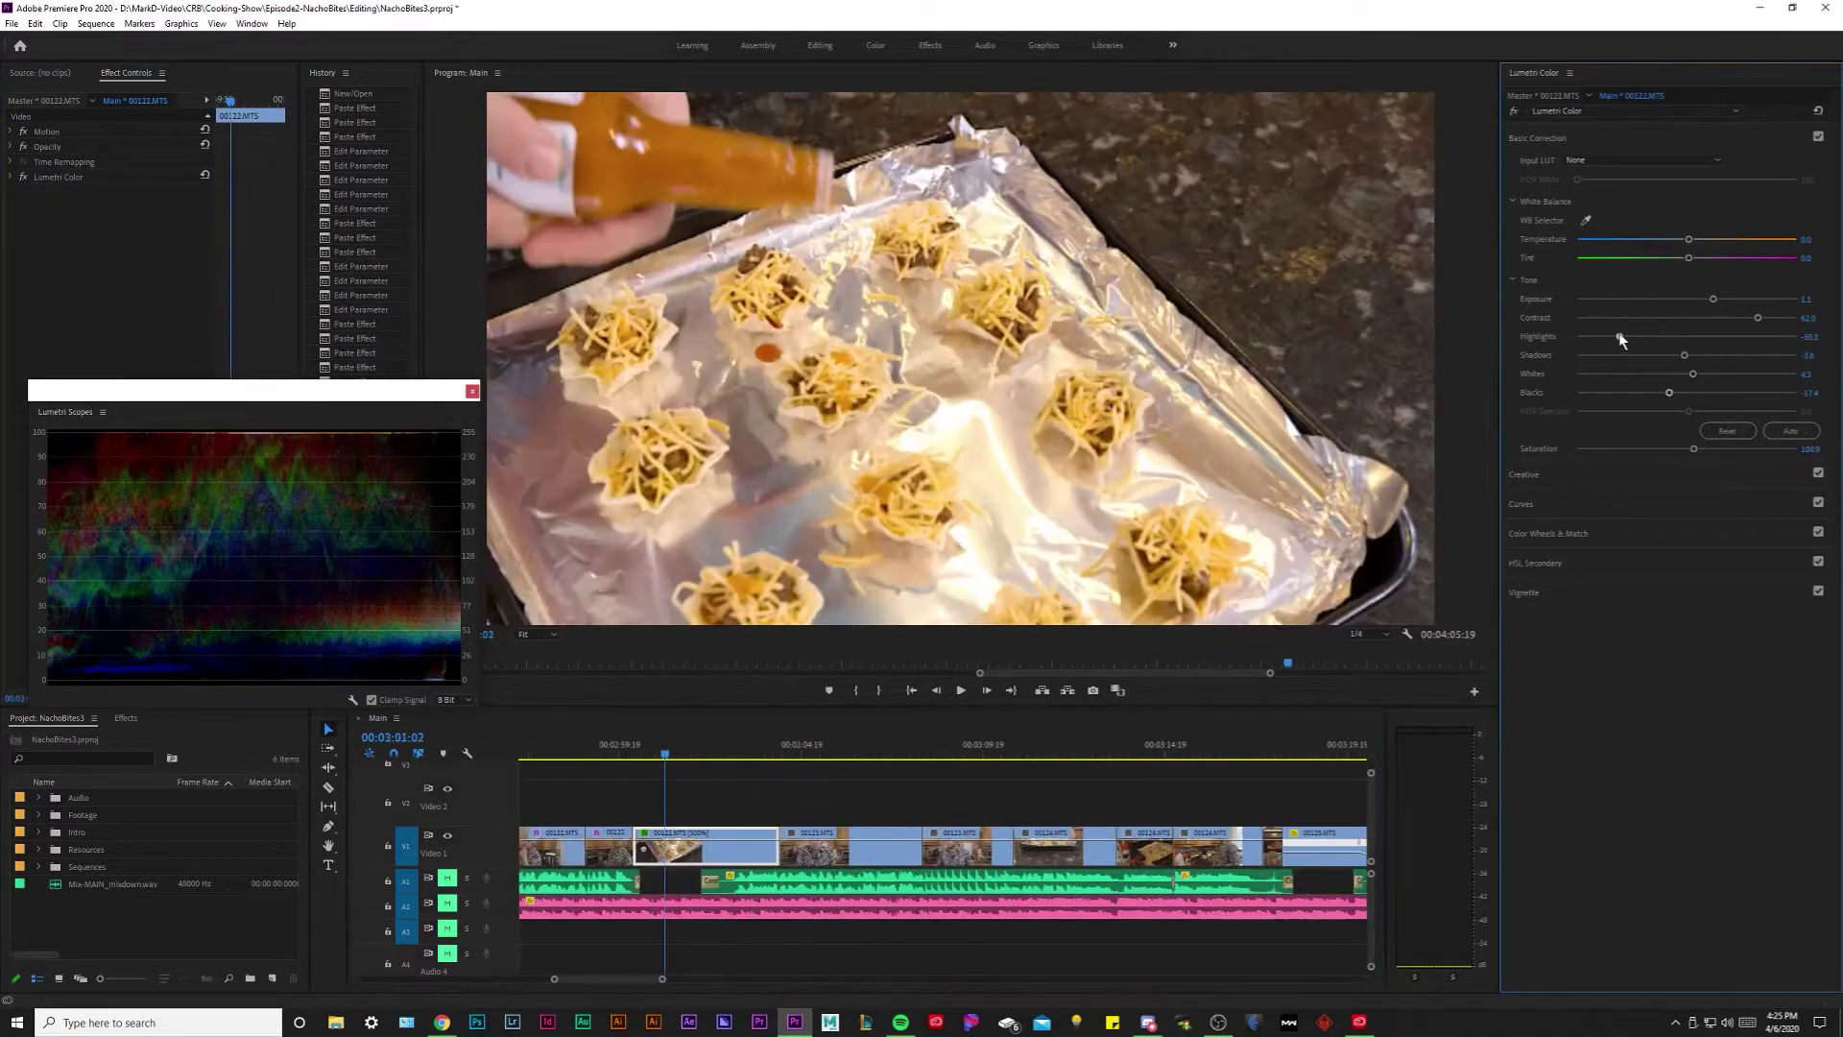
# Save the project.
pyautogui.scroll(-5, 960, 787)
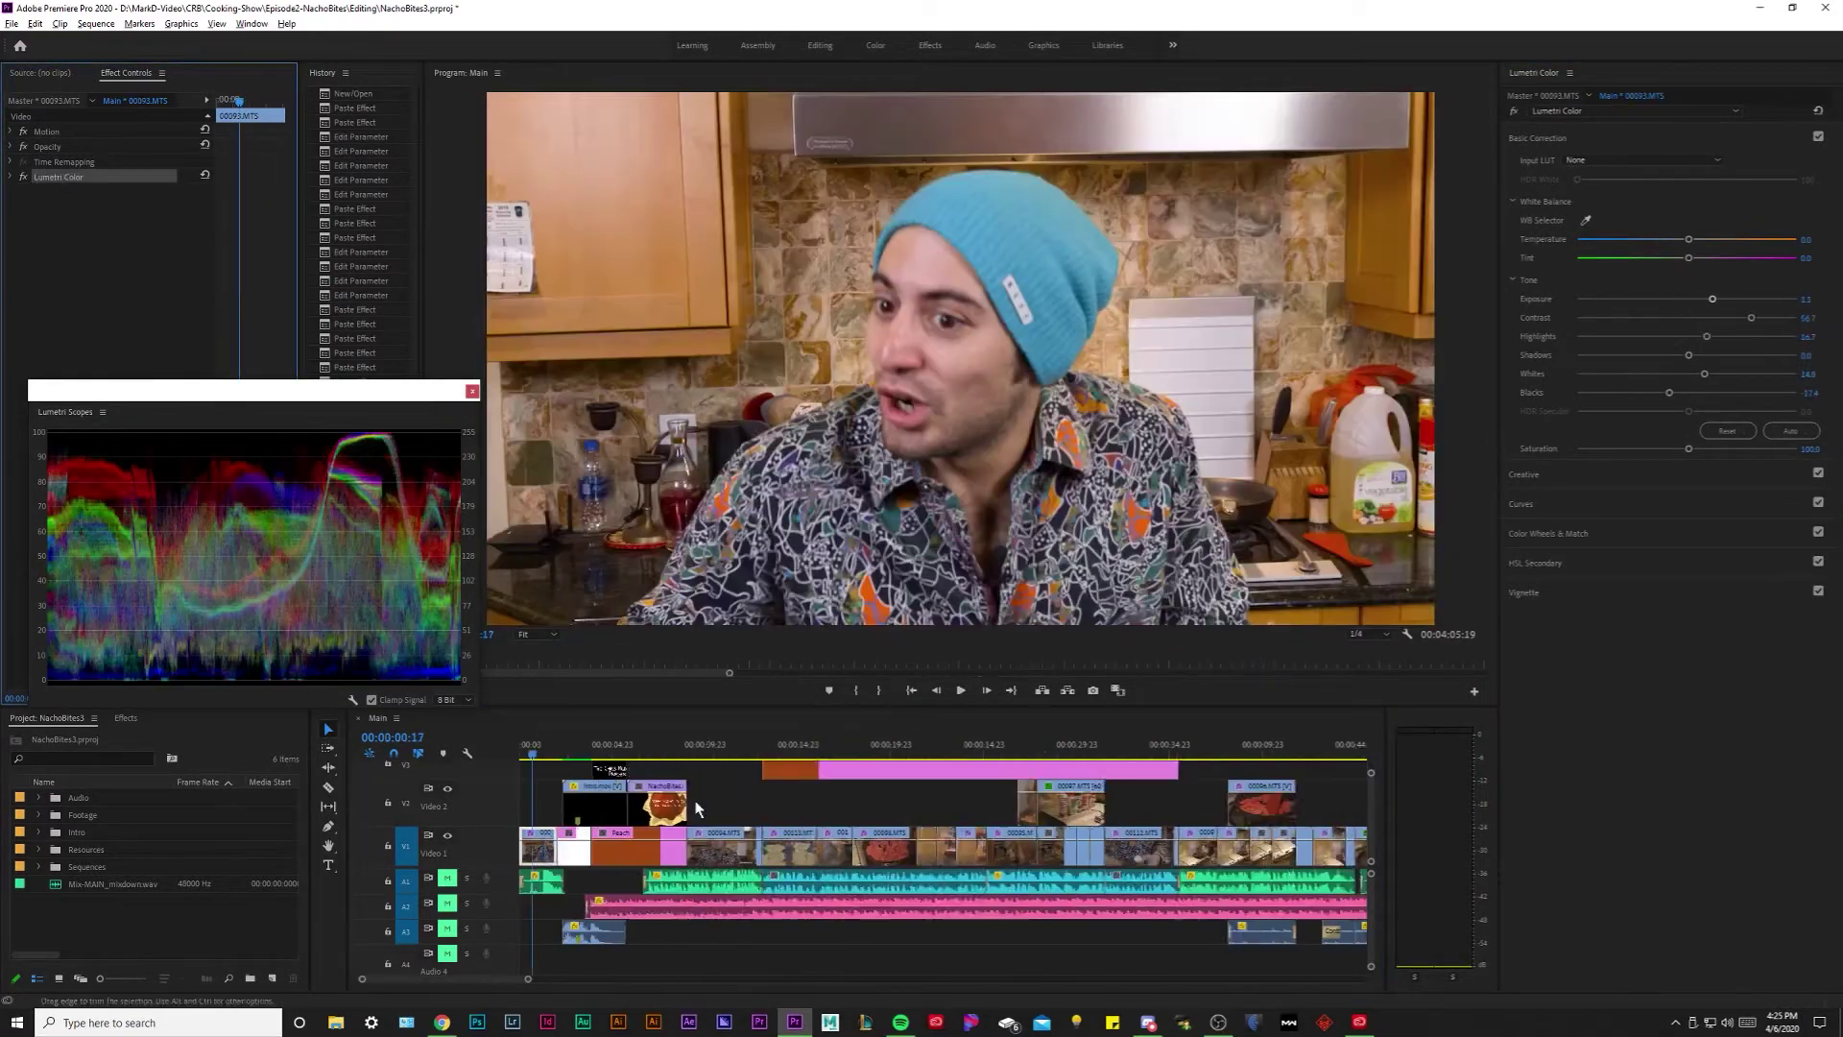
pyautogui.click(1042, 758)
pyautogui.hotkey('ctrl', 's')
pyautogui.scroll(3, 1041, 760)
# Paste the copied Lumetri grade onto the sheet-pan clip.
pyautogui.click(699, 758)
pyautogui.press('space')
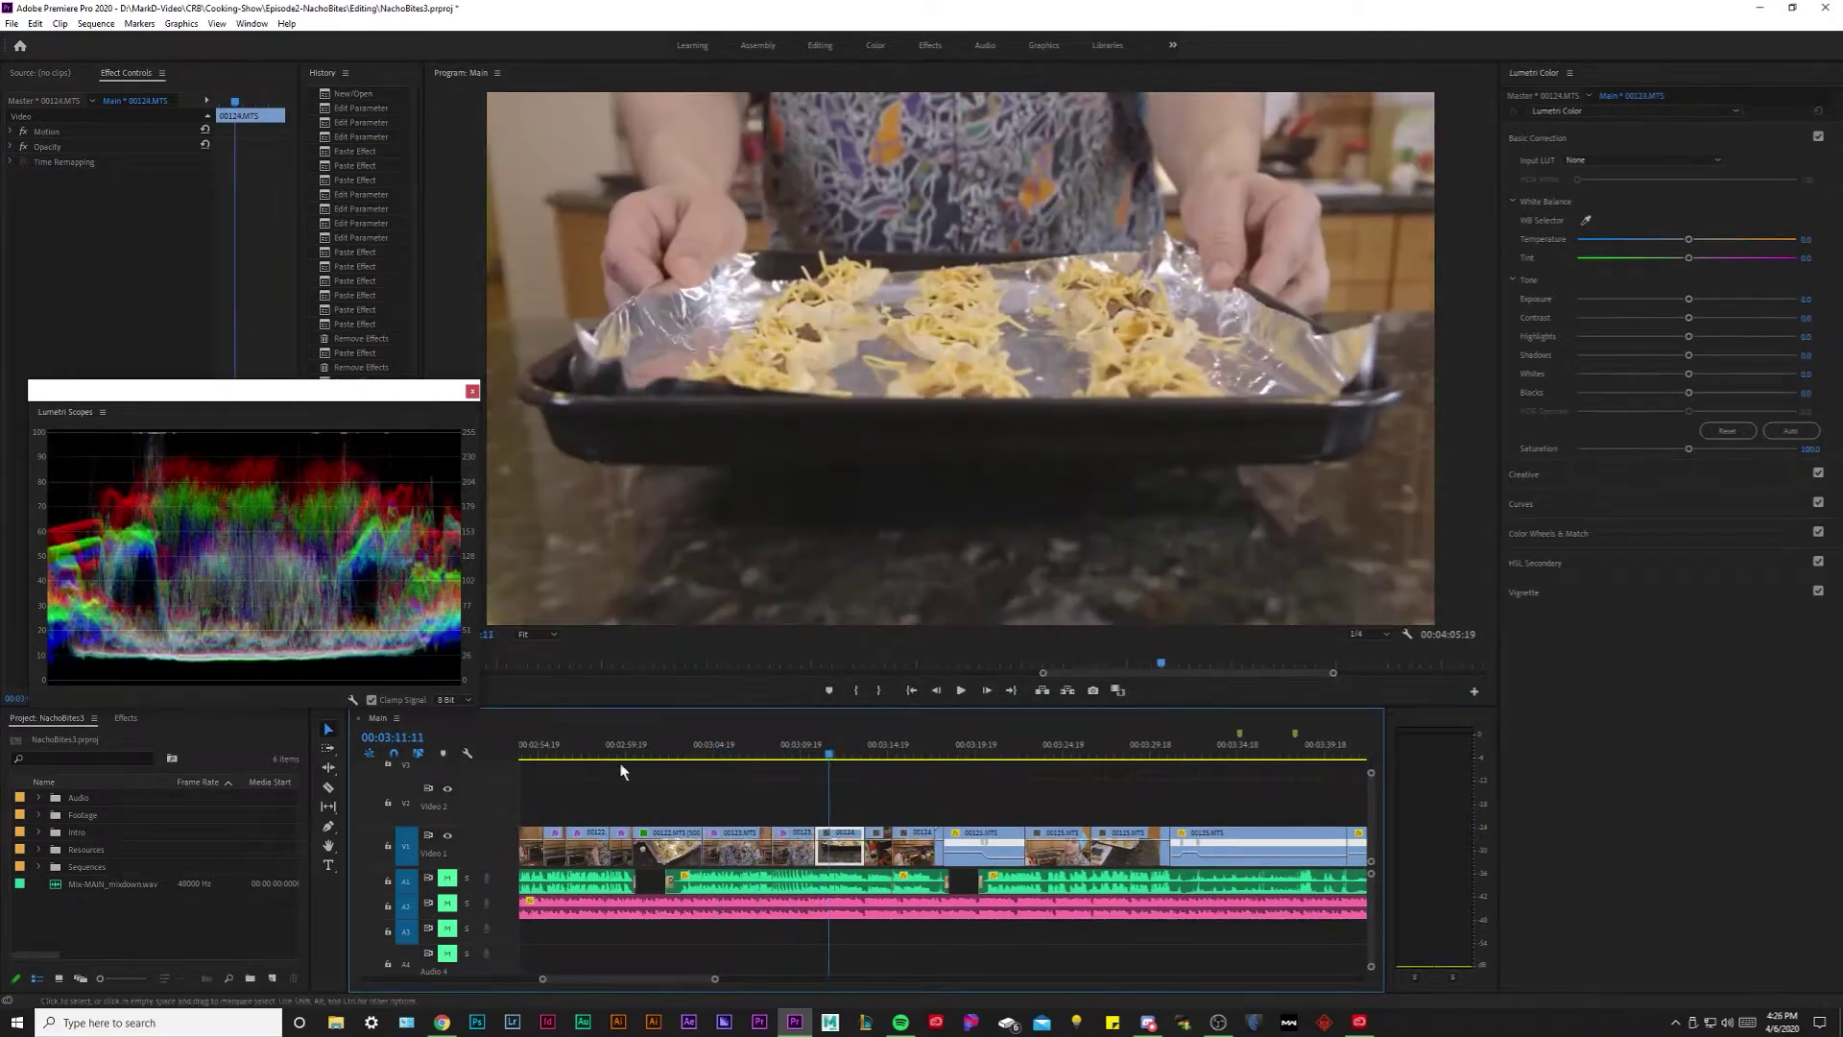
pyautogui.press('space')
pyautogui.hotkey('ctrl', 'v')
# Raise clip 00124.MTS's exposure to about 0.9 and show its hue-saturation curves.
pyautogui.press('Down')
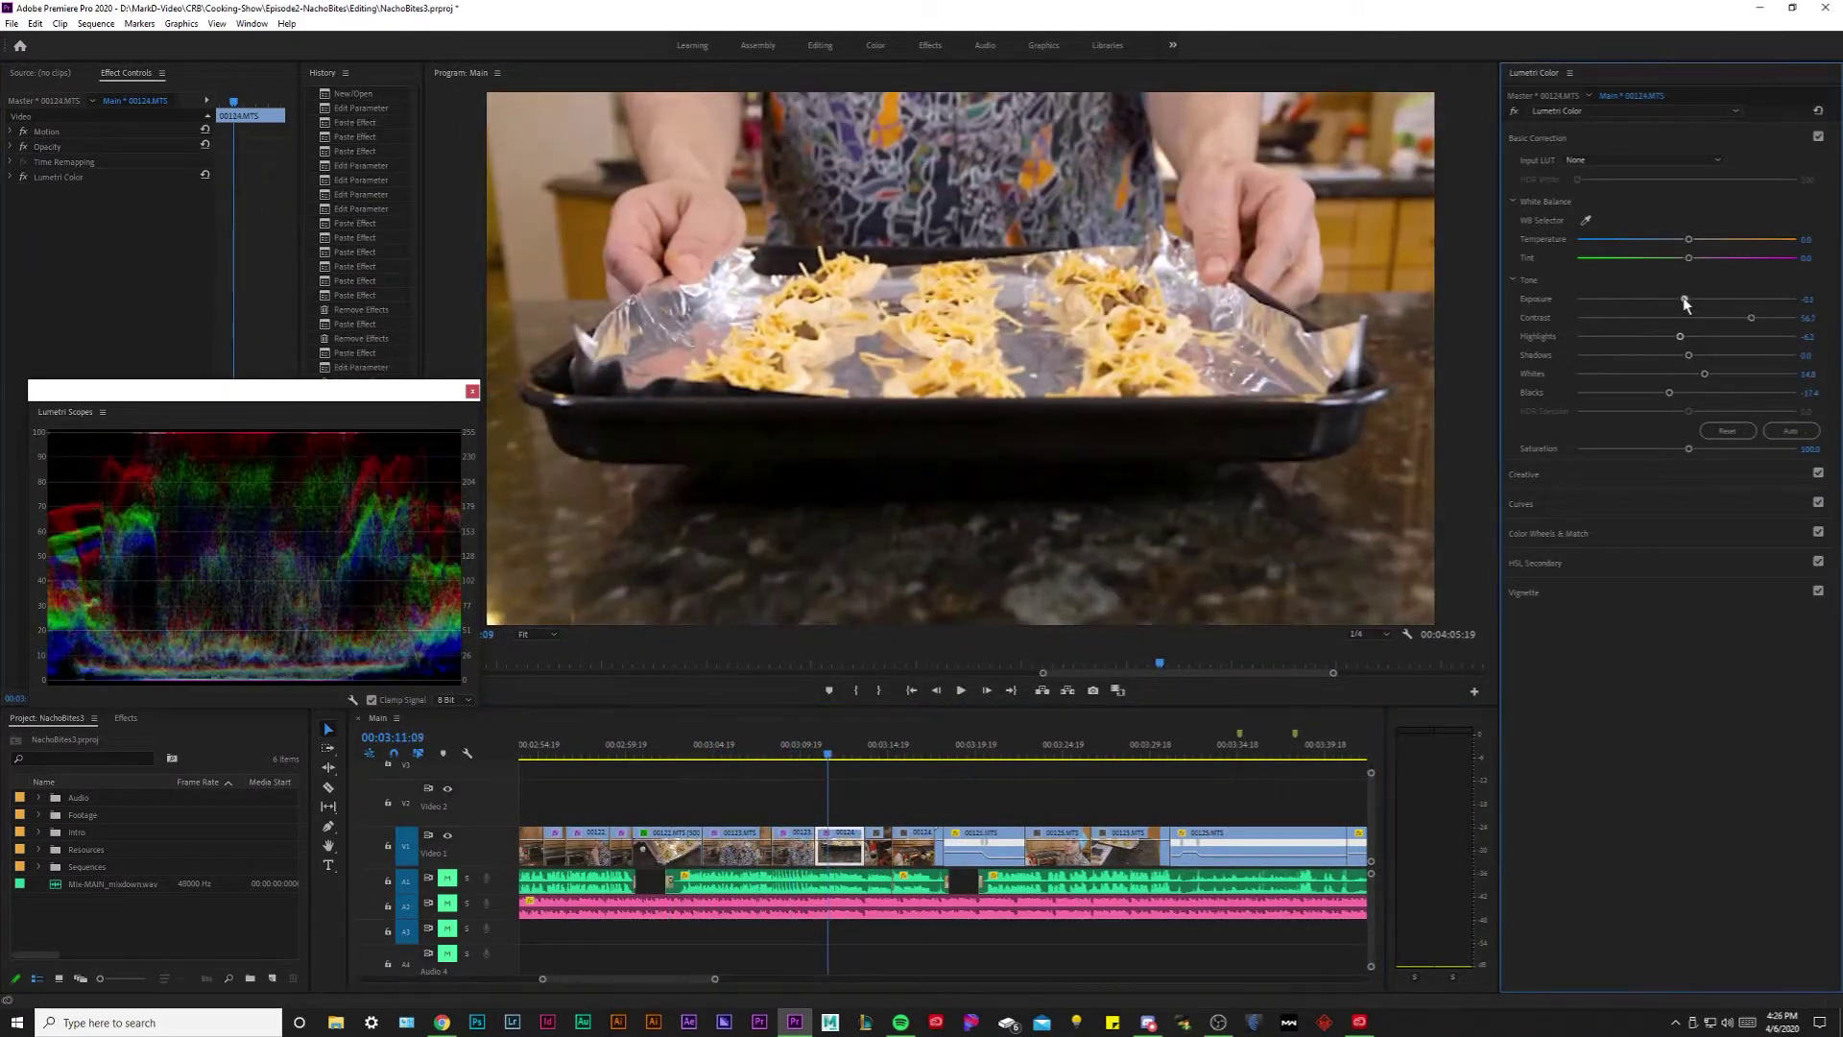
pyautogui.moveTo(1685, 300); pyautogui.dragTo(1709, 299)
pyautogui.click(793, 744)
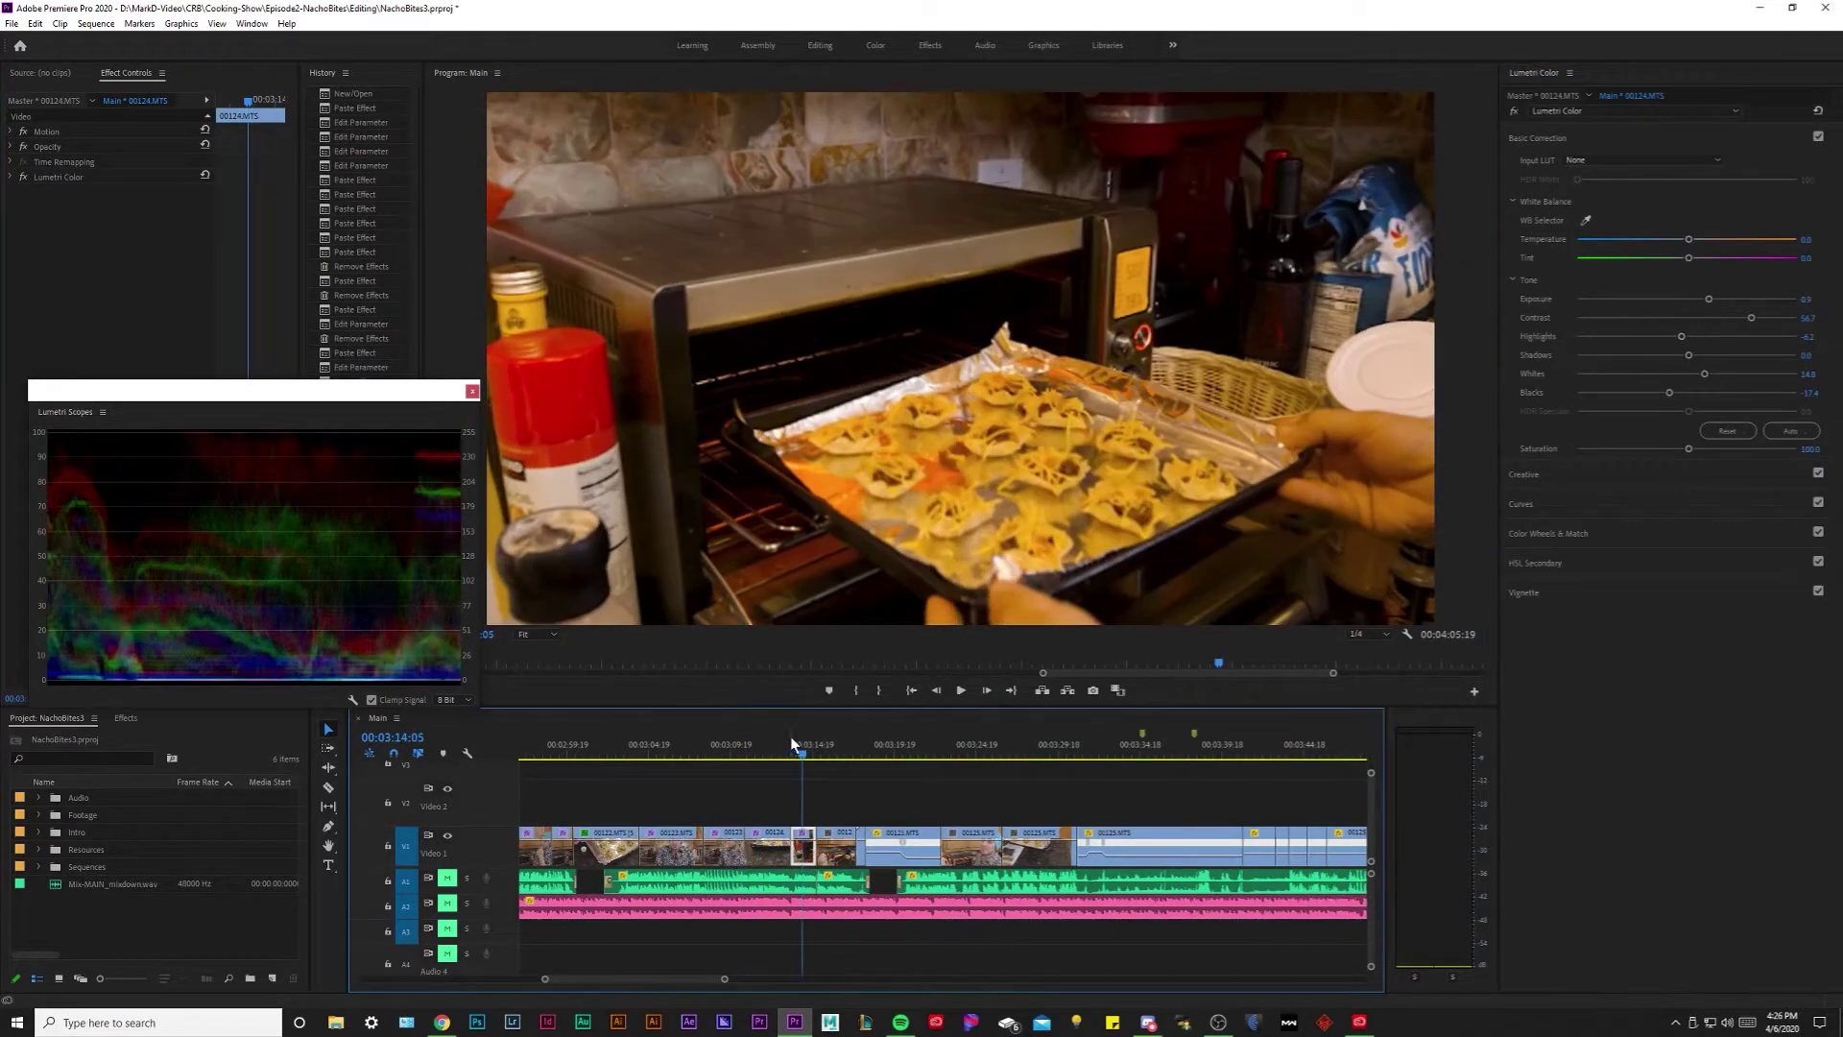
pyautogui.click(1574, 503)
pyautogui.press('space')
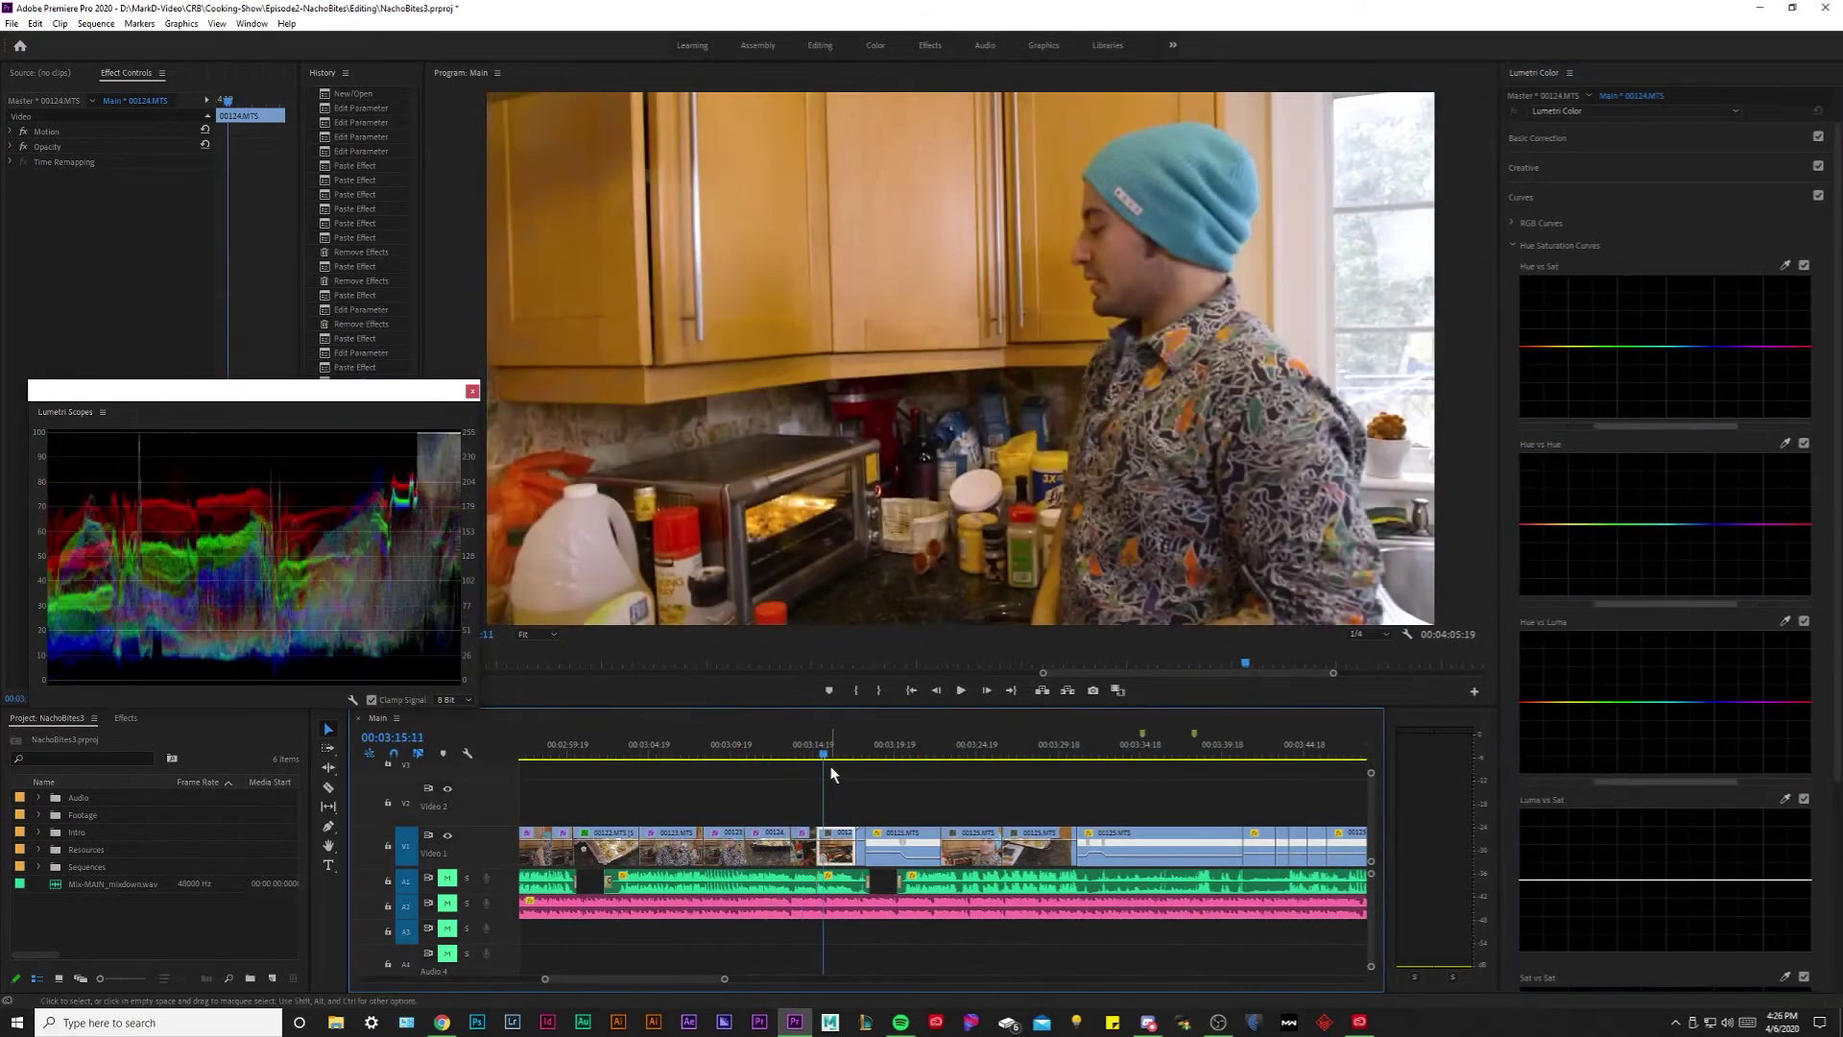
# Show 00125.MTS's hue-saturation curves and scrub from the 00:03:14:00 oven shot to 00:03:32:09.
pyautogui.click(810, 753)
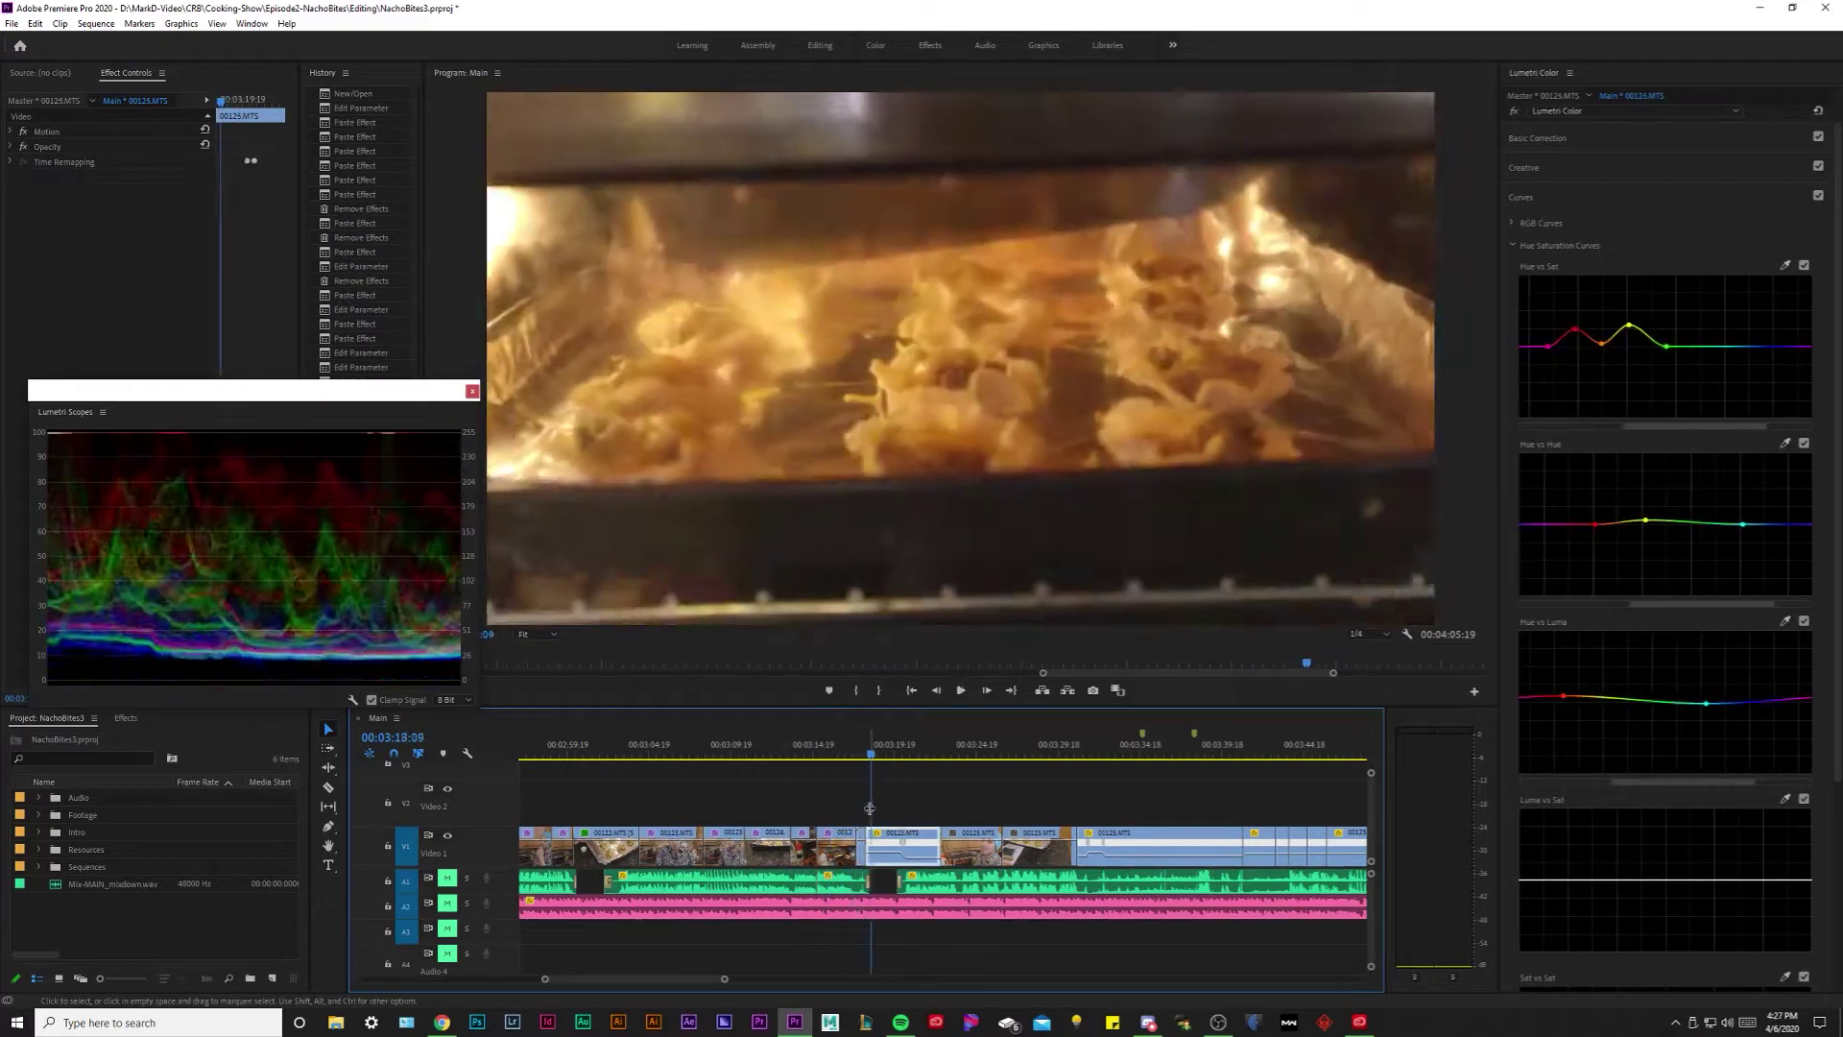
pyautogui.press('space')
pyautogui.moveTo(806, 754); pyautogui.dragTo(899, 739)
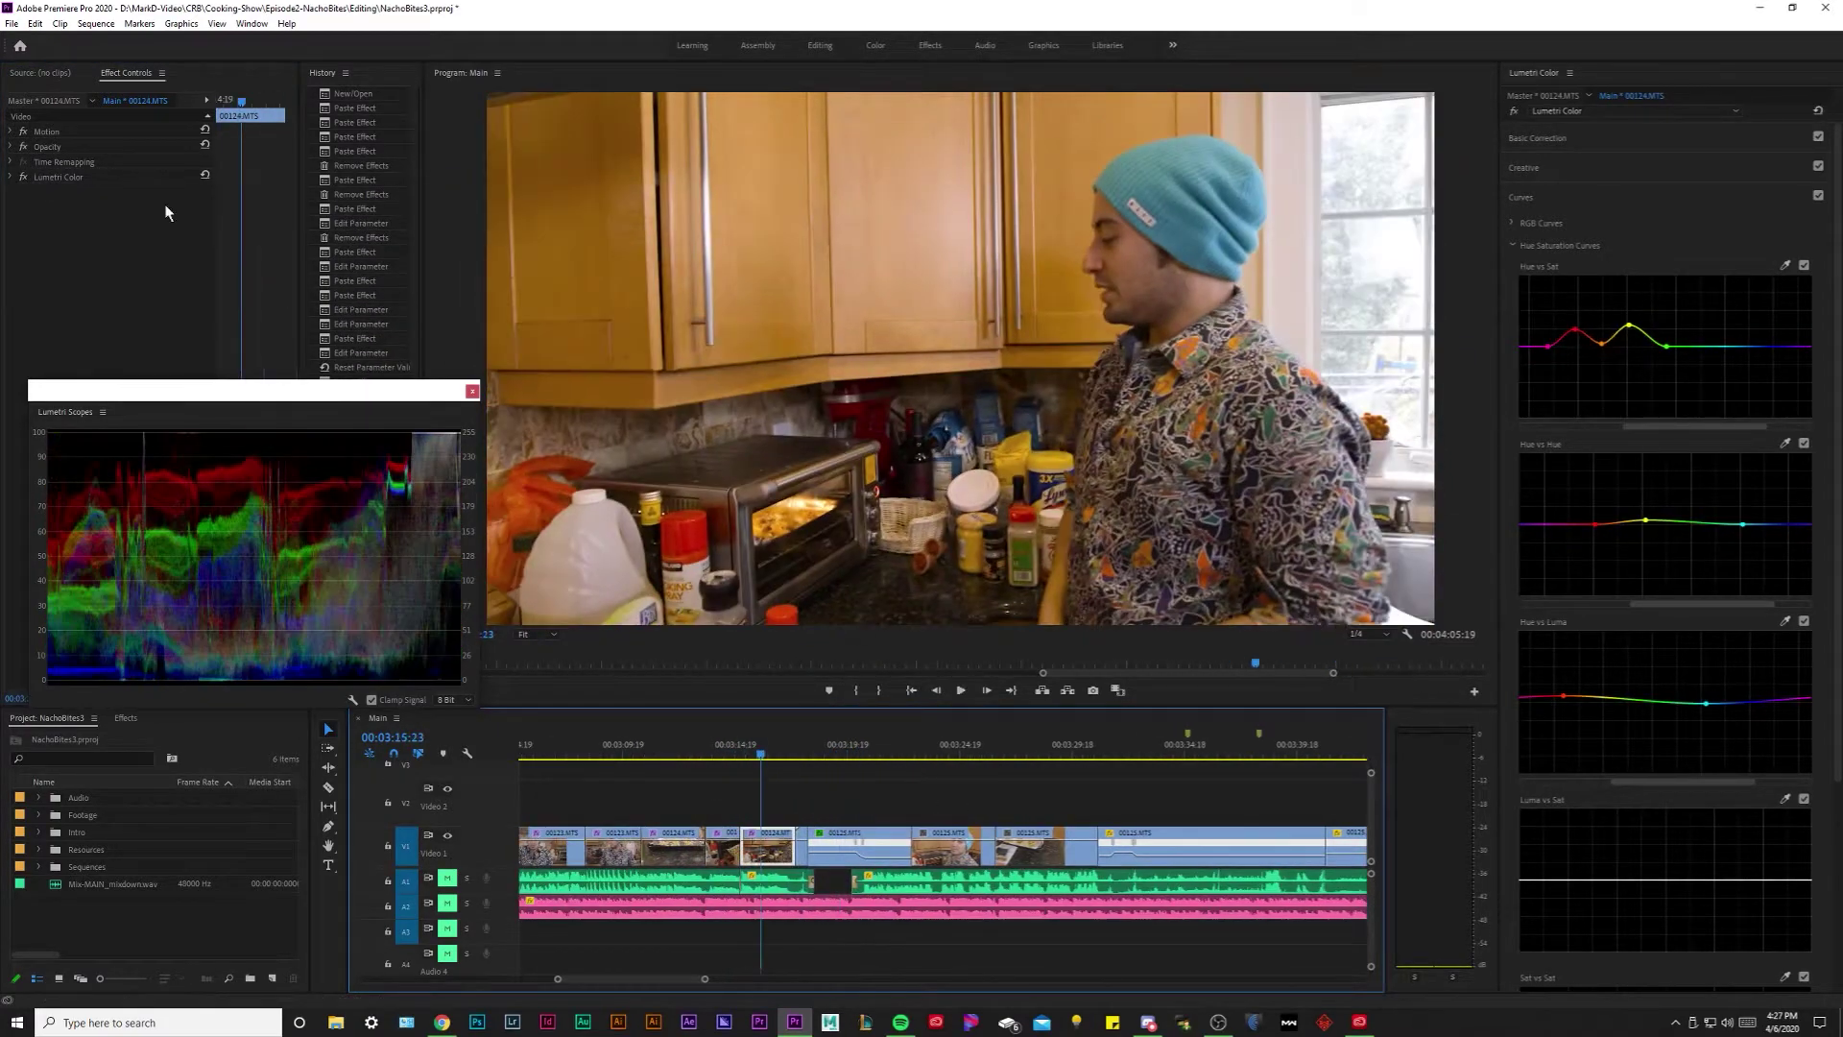
pyautogui.moveTo(903, 736); pyautogui.dragTo(908, 754)
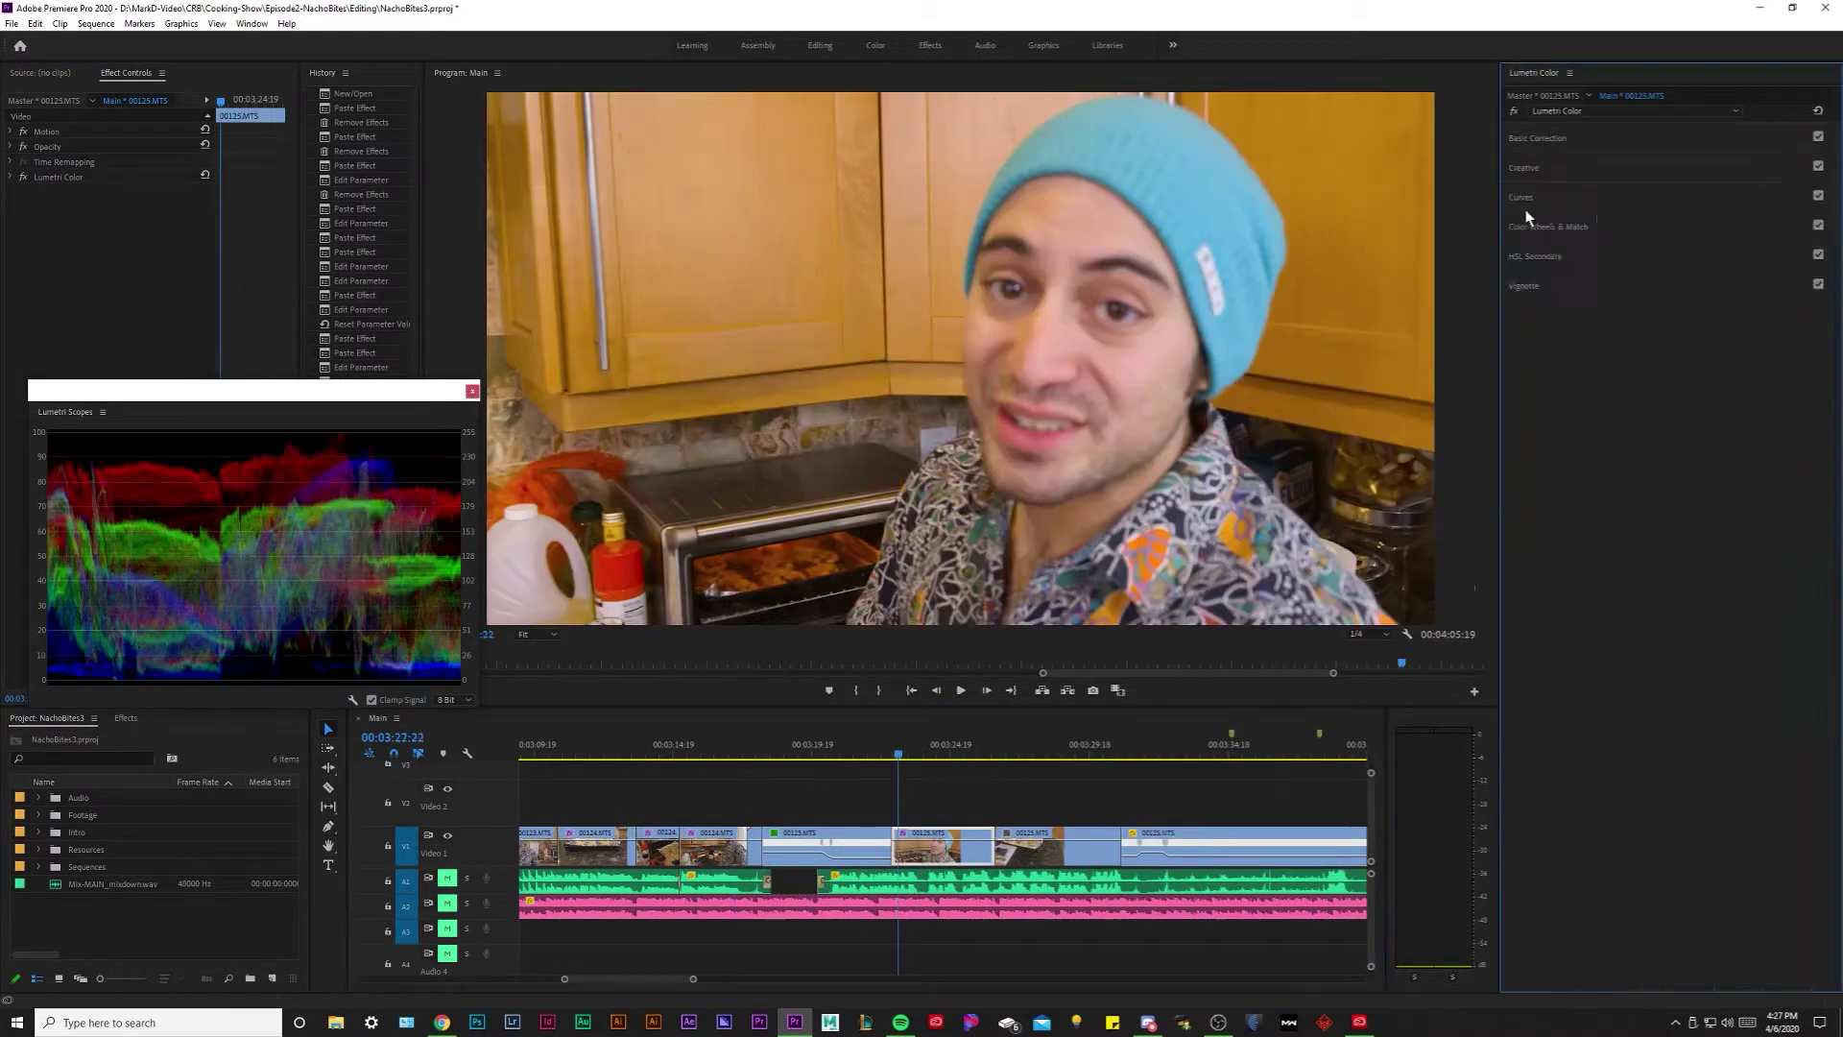
pyautogui.click(1523, 198)
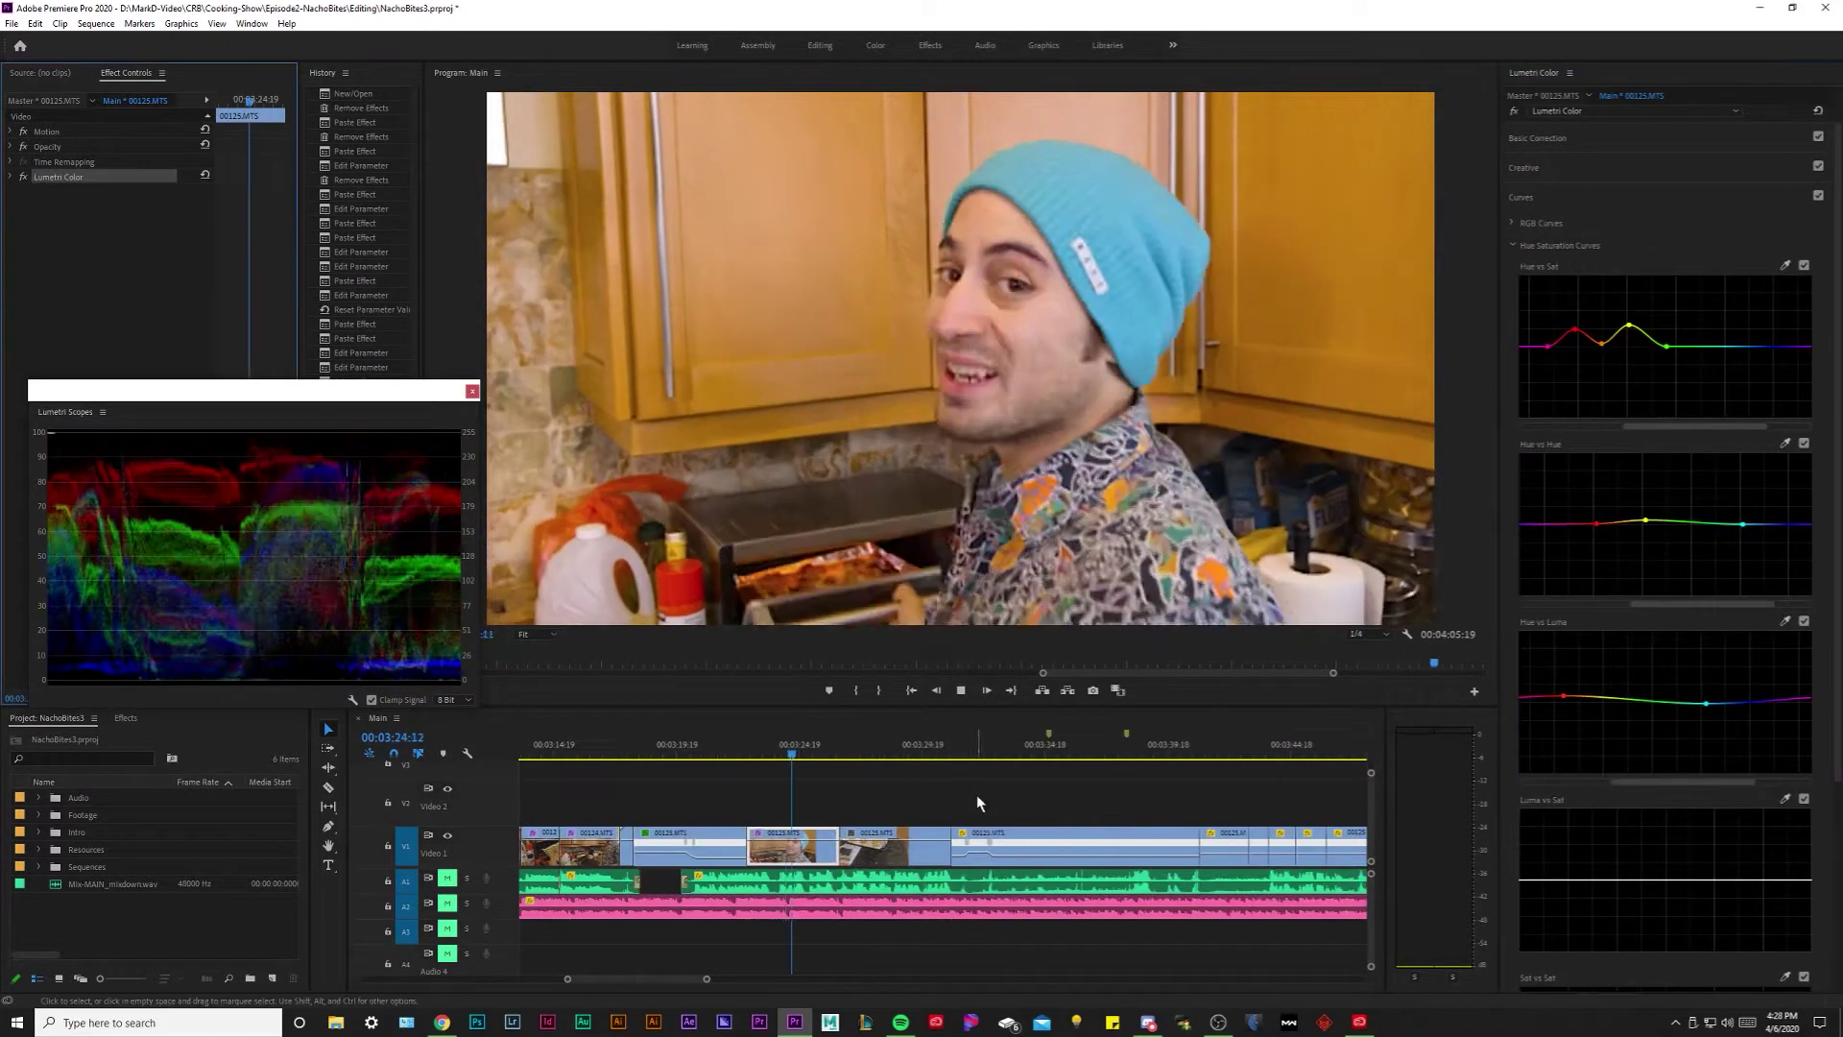
pyautogui.moveTo(975, 754)
pyautogui.mouseDown()
pyautogui.moveTo(560, 716)
pyautogui.moveTo(866, 753)
pyautogui.mouseUp()
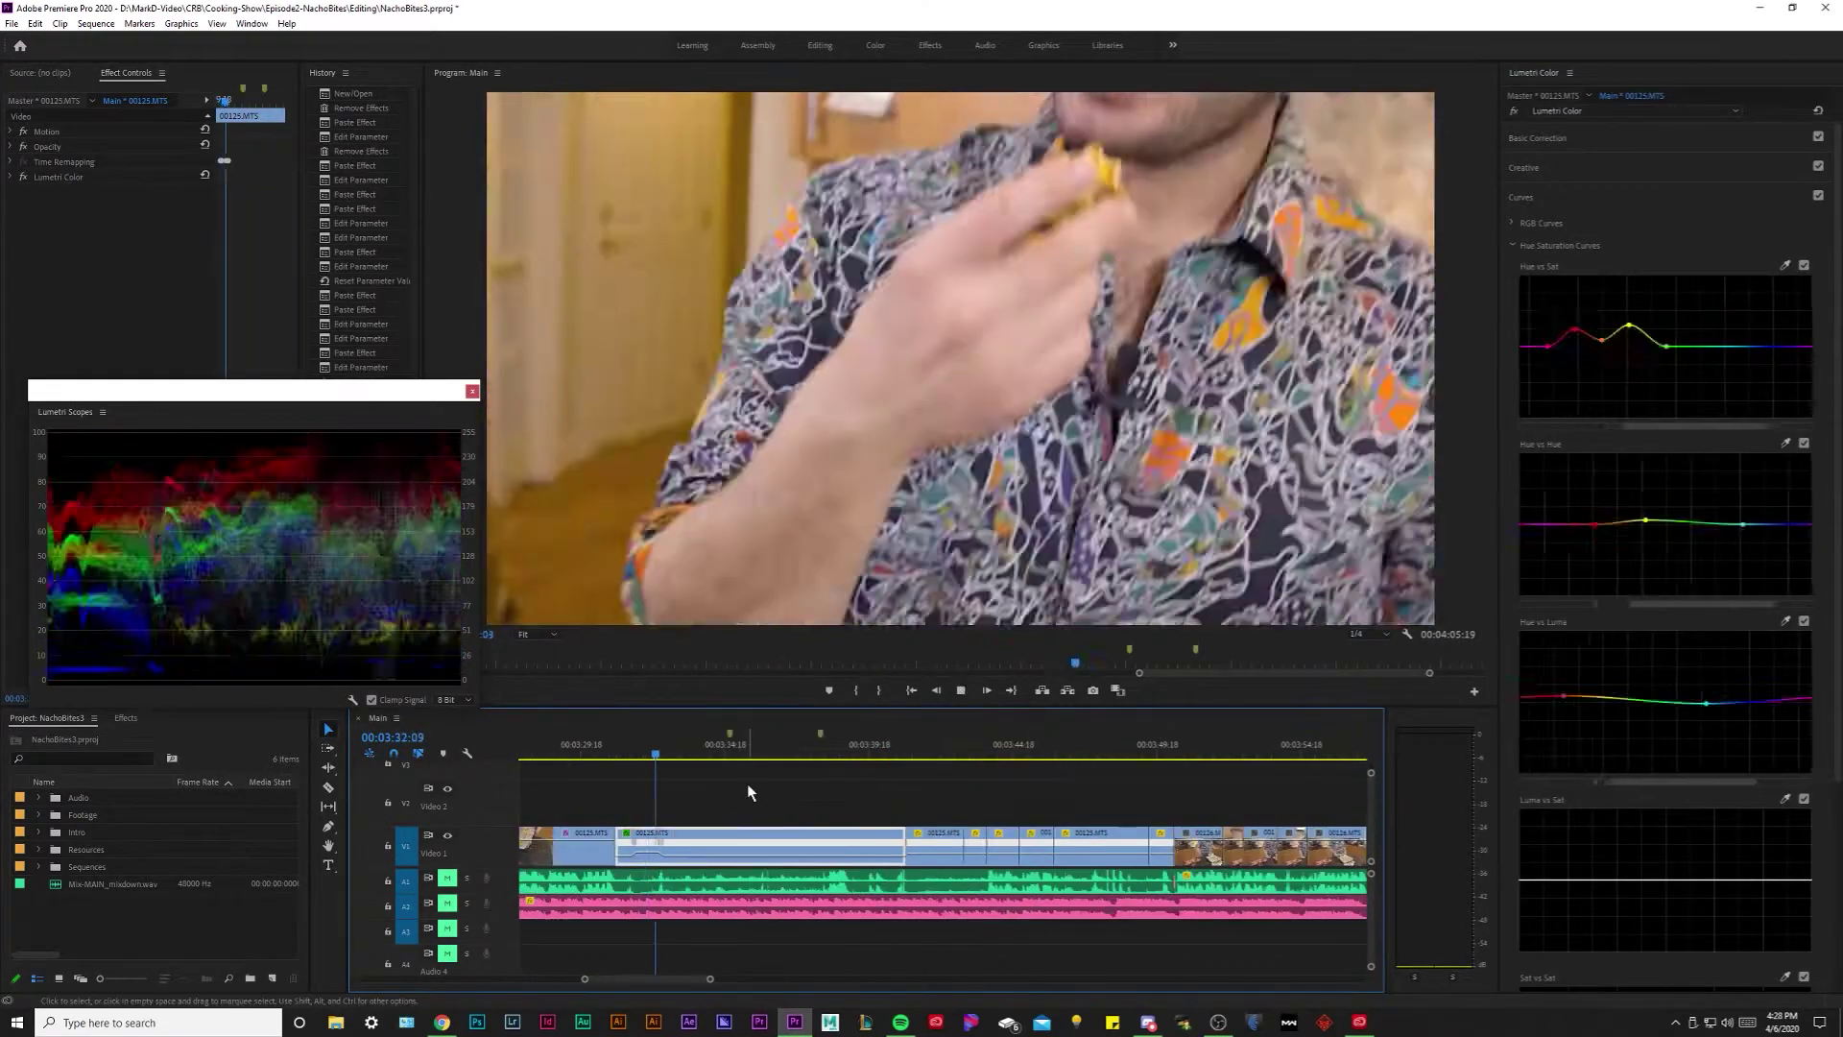
pyautogui.moveTo(866, 753)
pyautogui.mouseDown()
pyautogui.moveTo(659, 752)
pyautogui.moveTo(697, 753)
pyautogui.mouseUp()
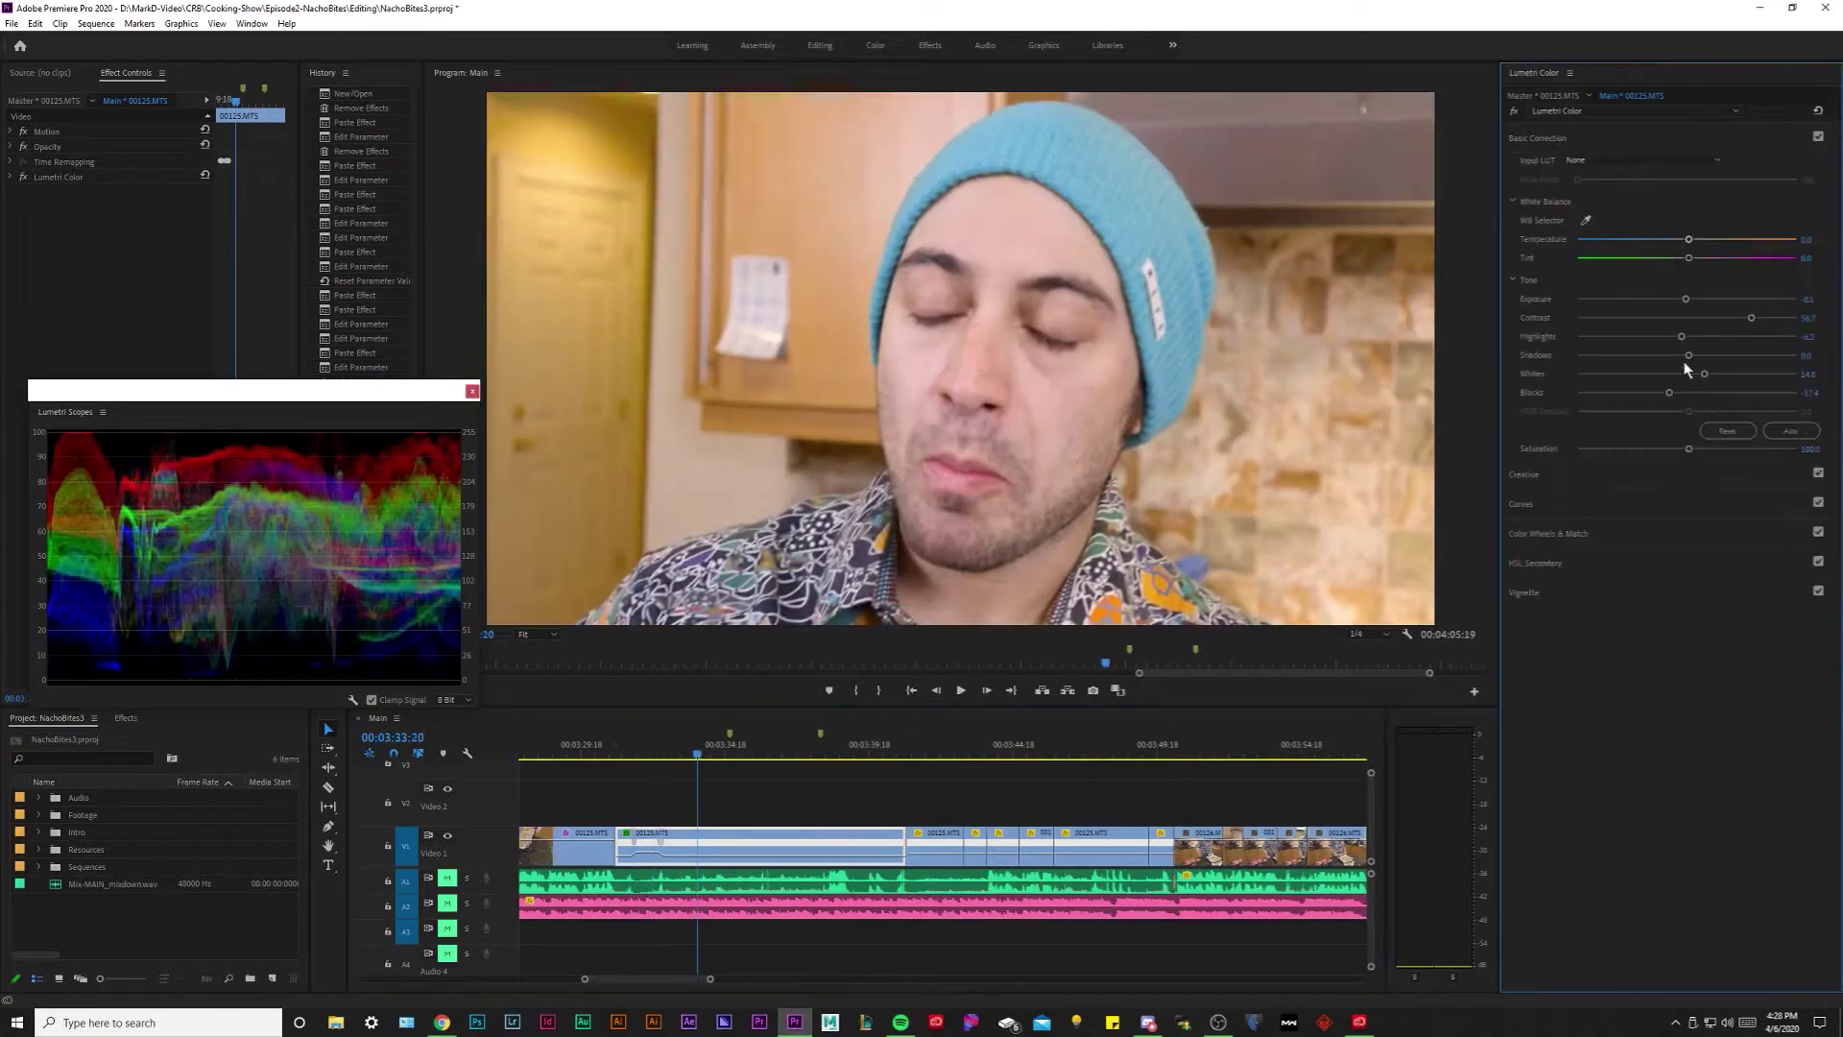
# Play and step through the clips after 00:03:41:03, zooming the timeline around the playhead.
pyautogui.press('l')
pyautogui.press('l')
pyautogui.press('l')
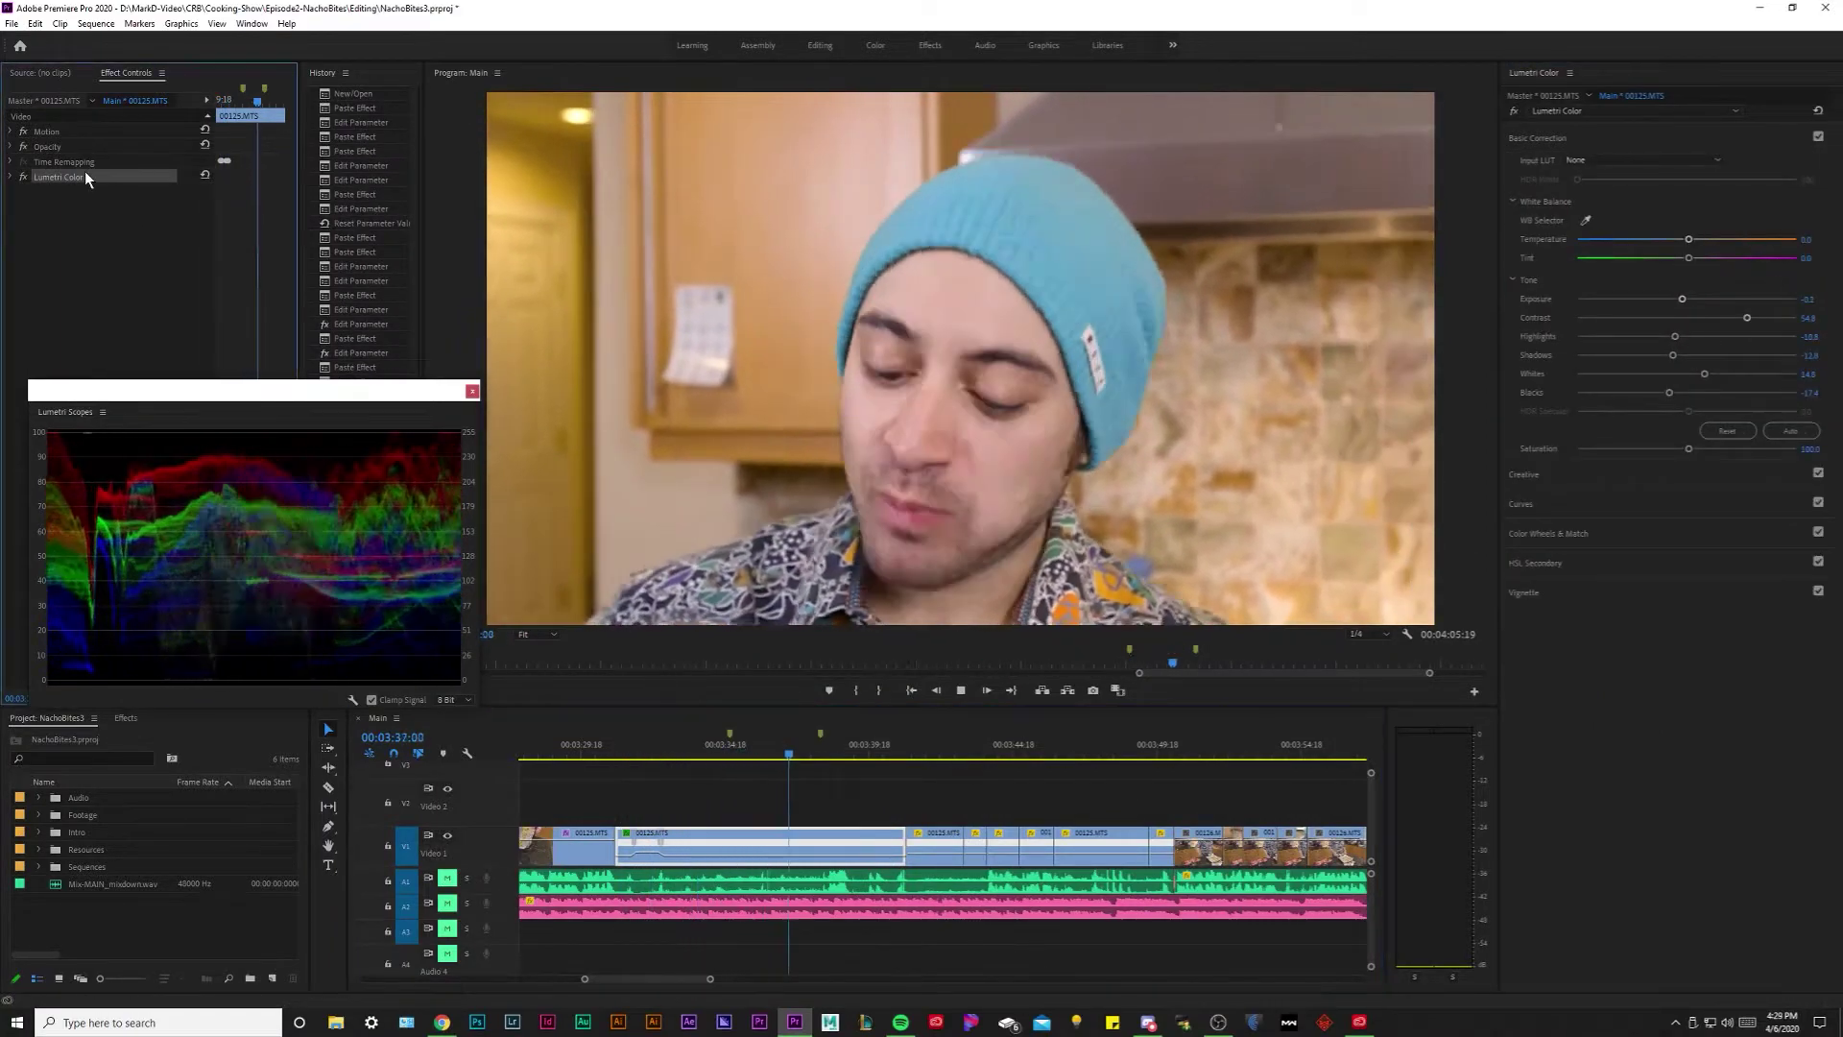
pyautogui.press('=')
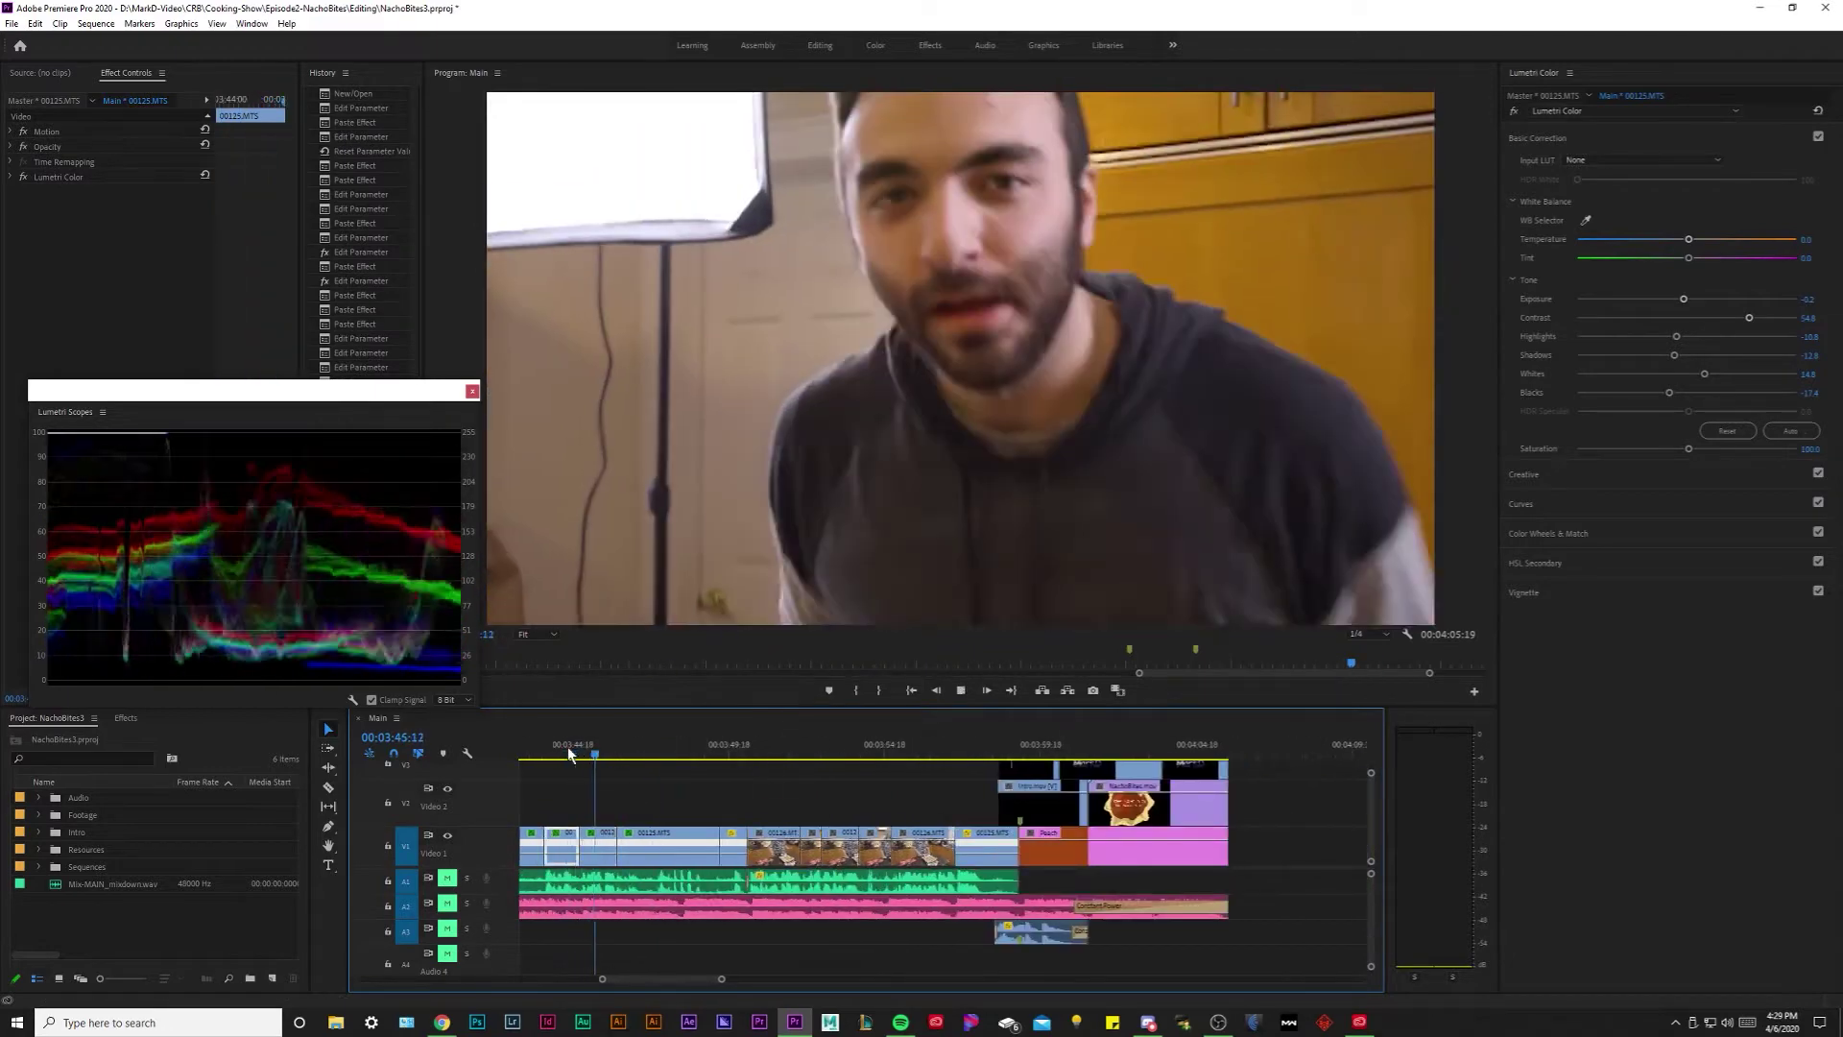
pyautogui.moveTo(574, 743); pyautogui.dragTo(583, 770)
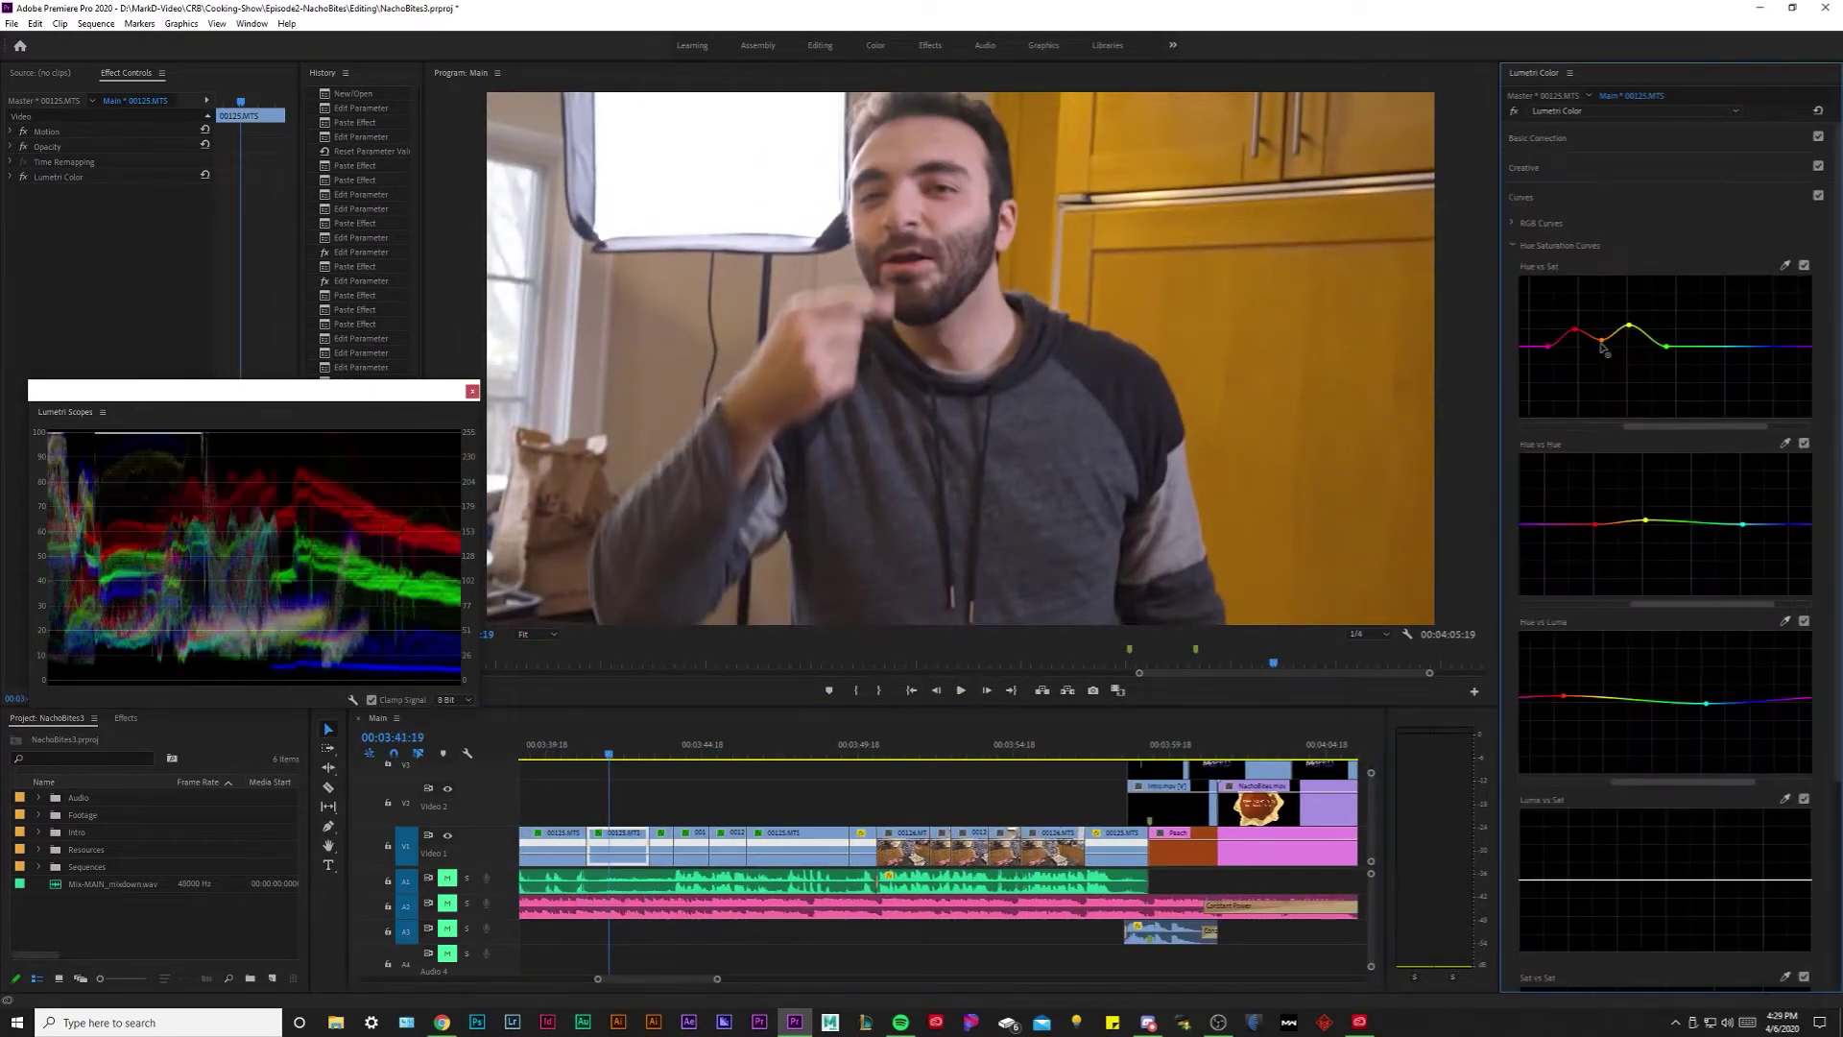
pyautogui.click(70, 182)
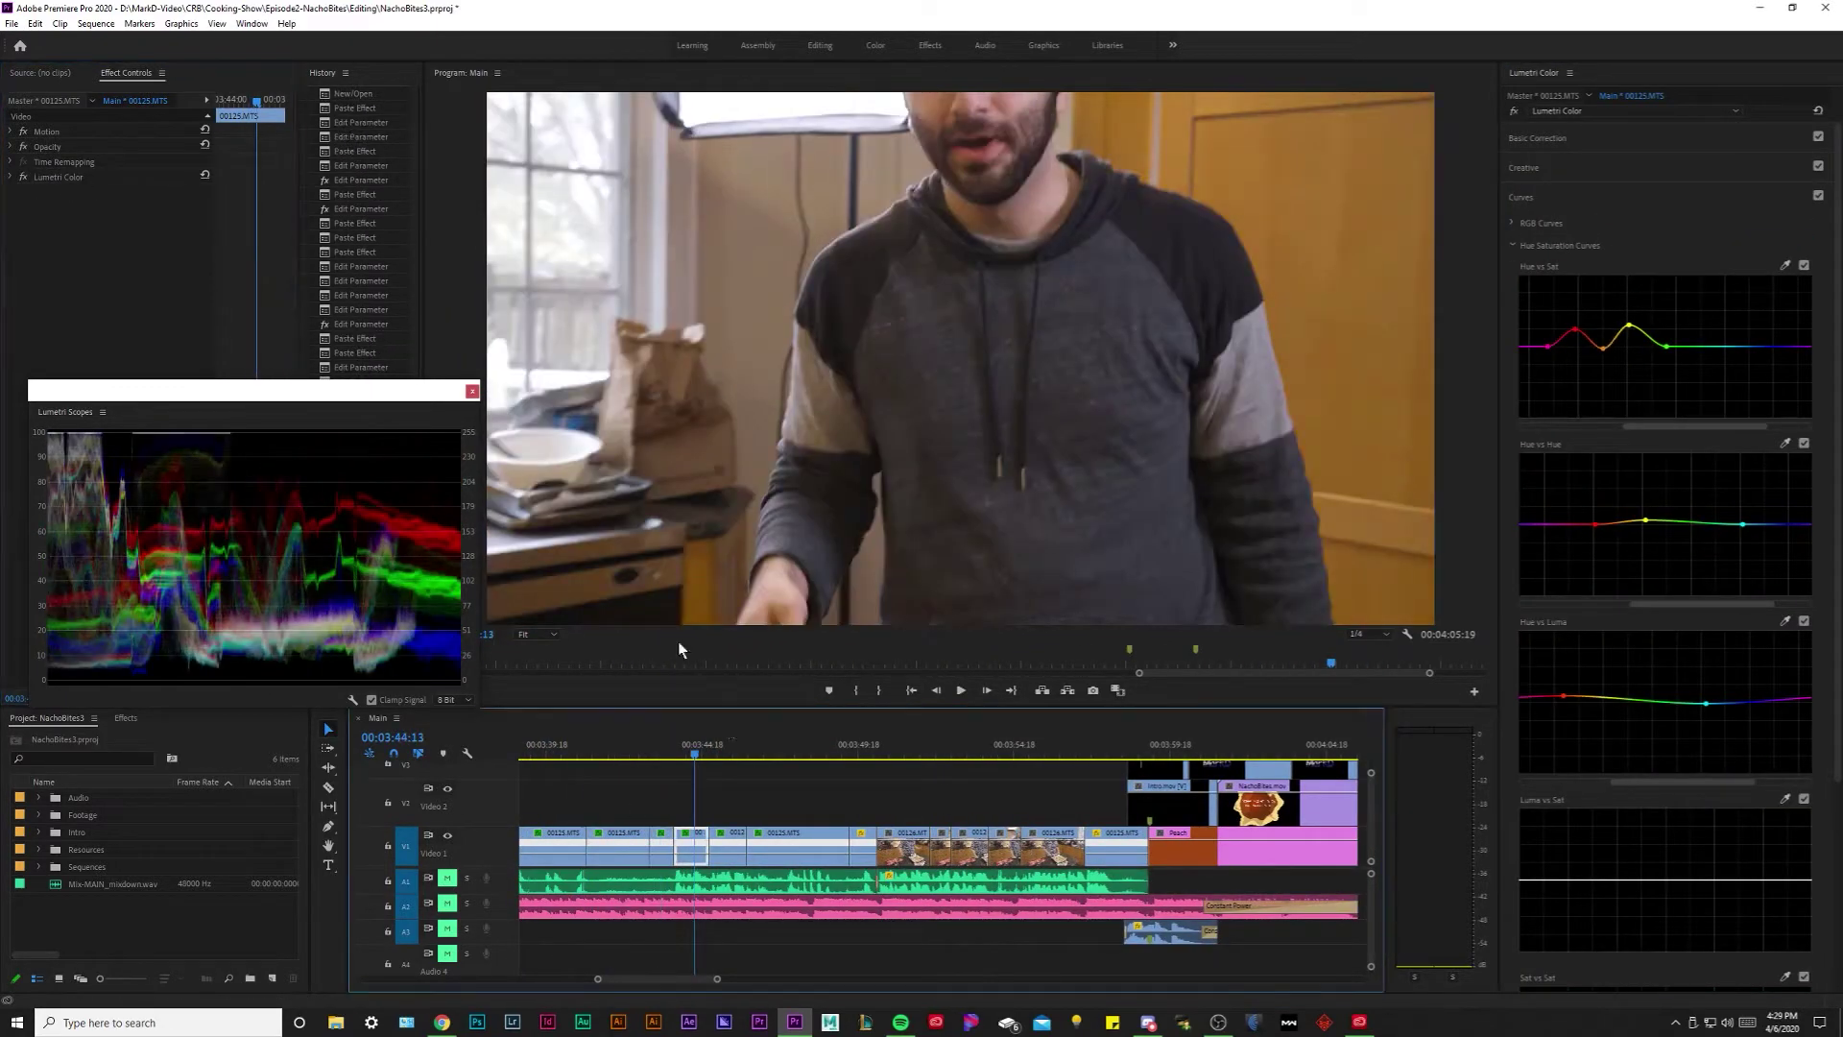
pyautogui.press('Down')
pyautogui.press('Down')
# Paste the Lumetri grade onto clip 00126.MTS and bring up its Creative look settings.
pyautogui.press('Down')
pyautogui.press('Down')
pyautogui.press('Down')
pyautogui.press('\\')
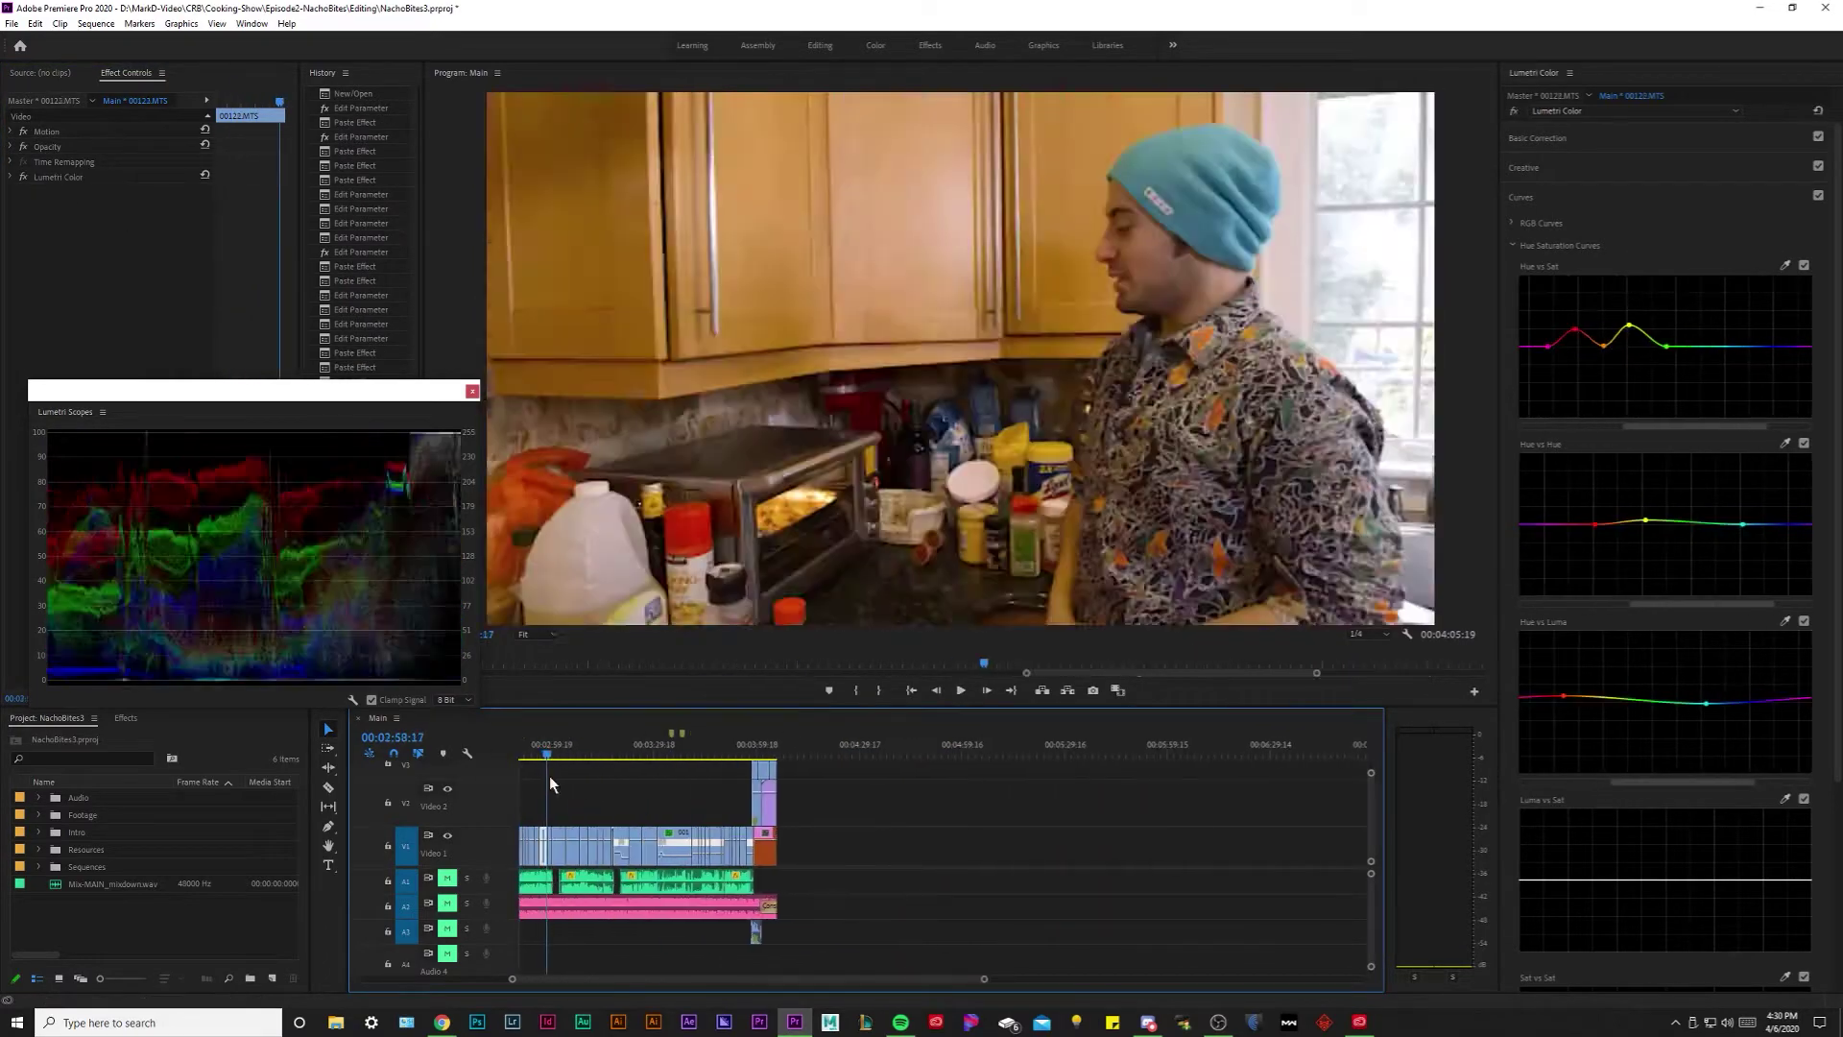
pyautogui.press('=')
pyautogui.press('=')
pyautogui.press('Down')
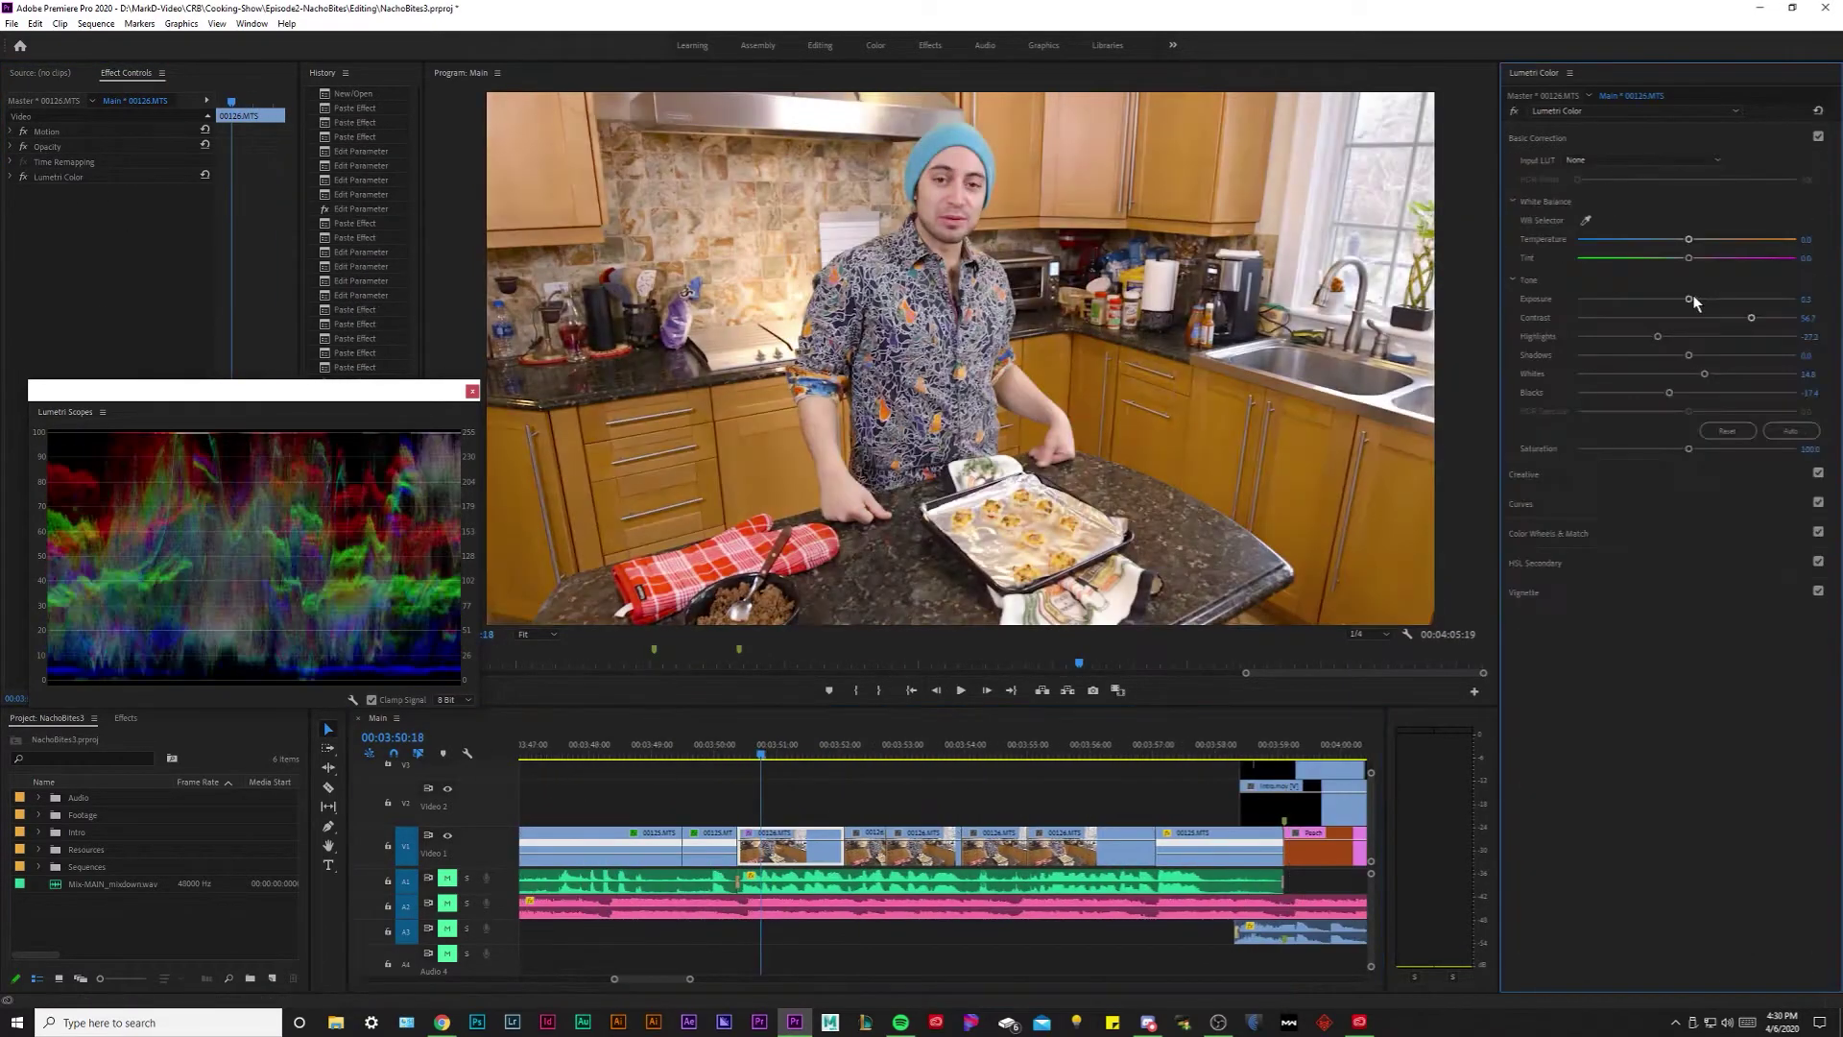
pyautogui.click(61, 180)
pyautogui.hotkey('ctrl', 'v')
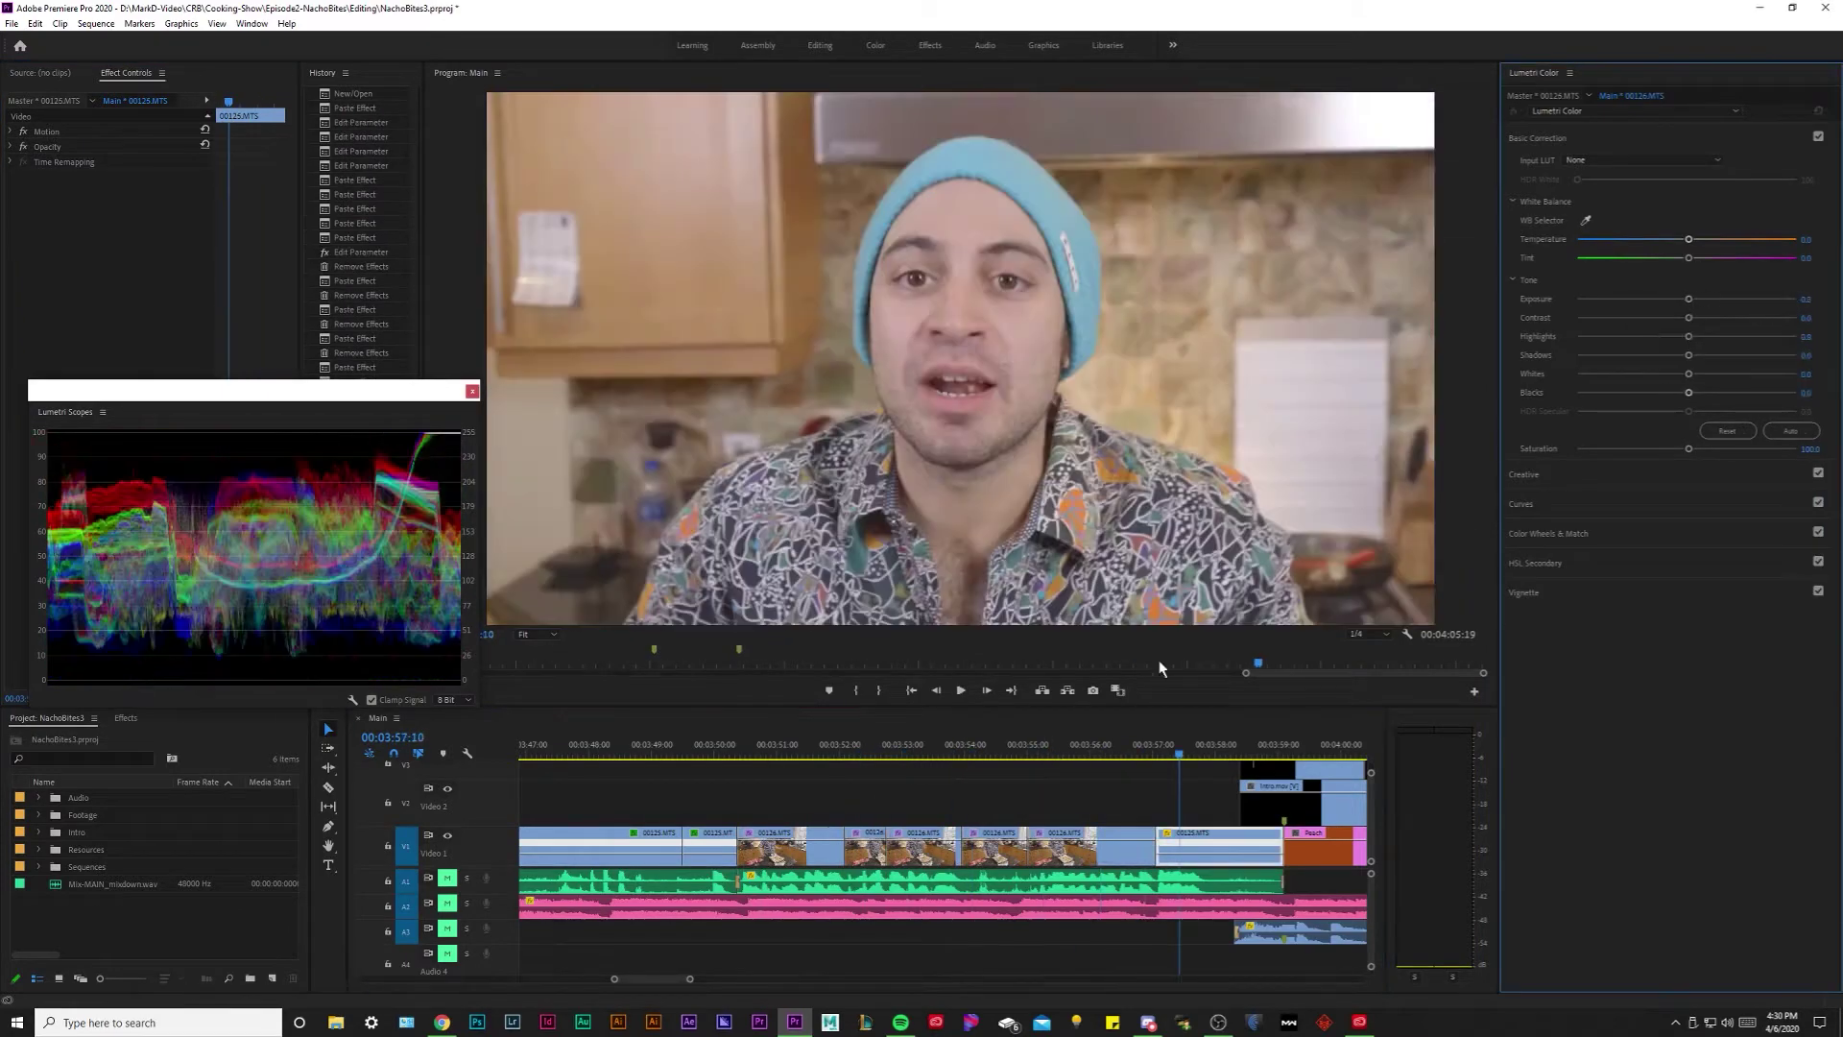
pyautogui.press('space')
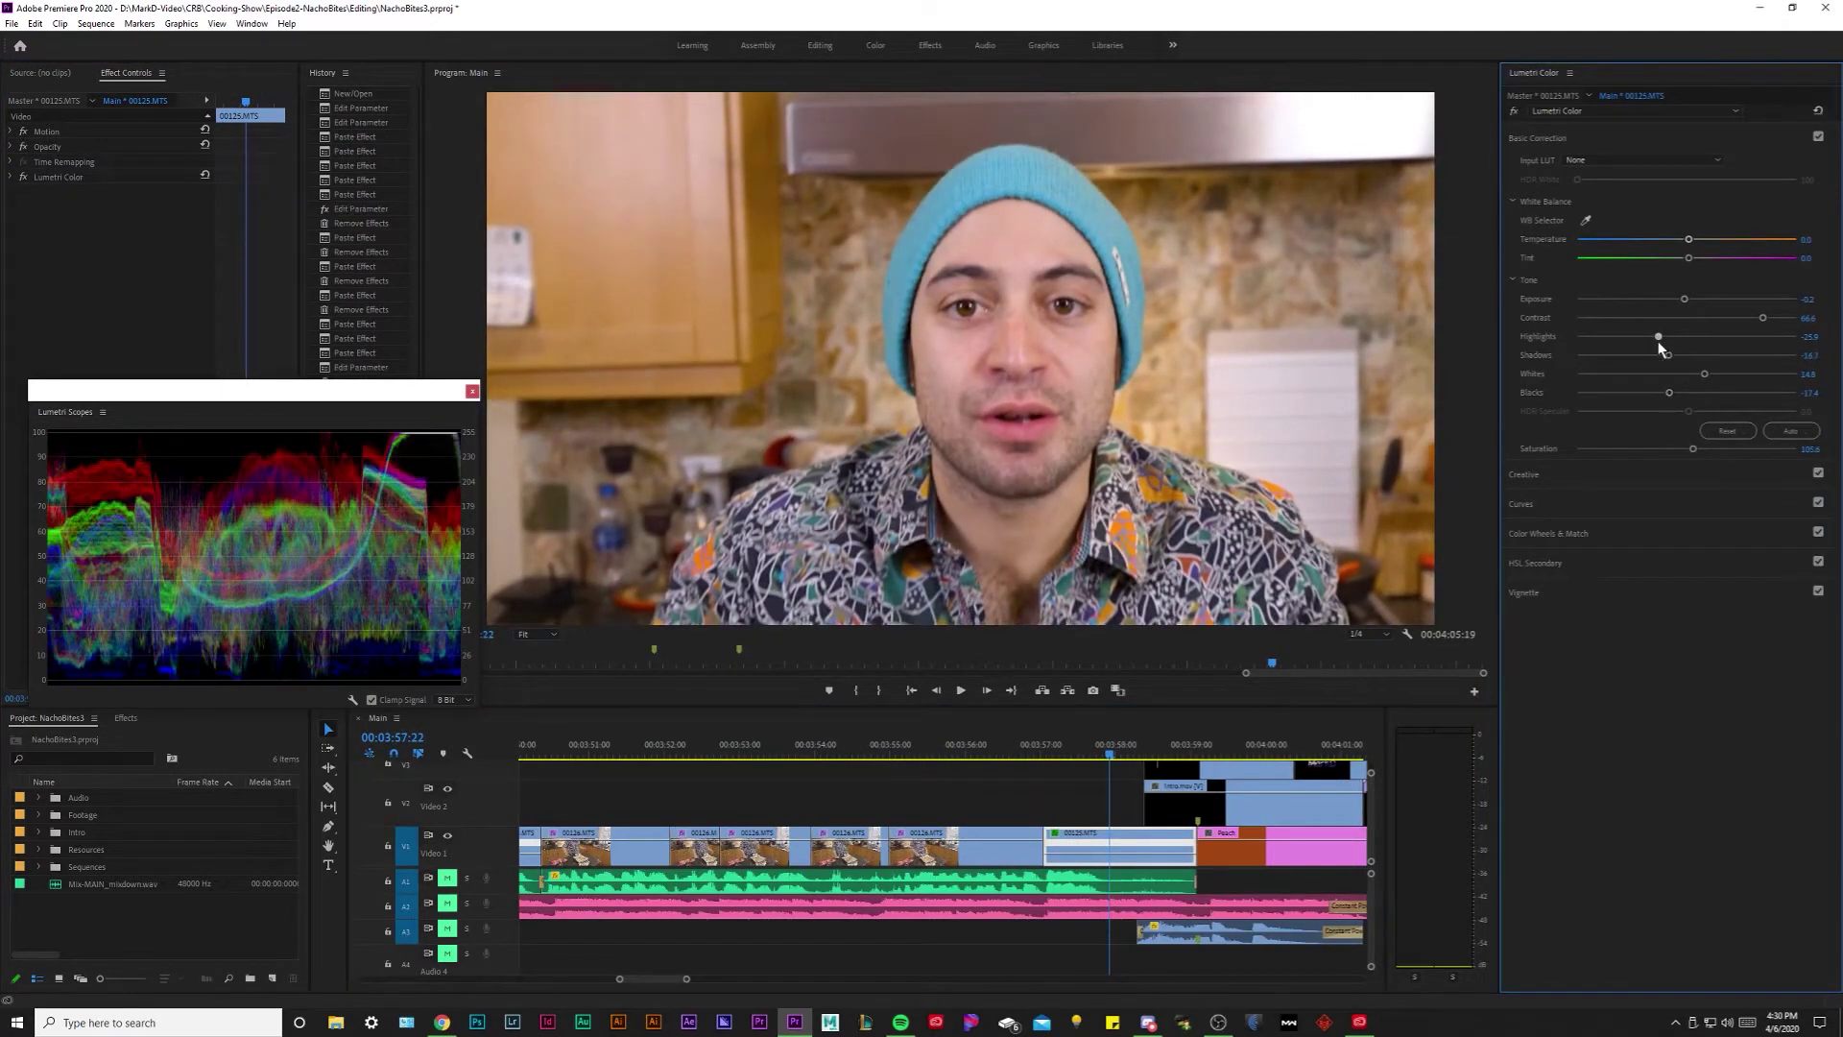
pyautogui.click(1524, 474)
# Play the sequence on and stop at the CRB logo card.
pyautogui.press('space')
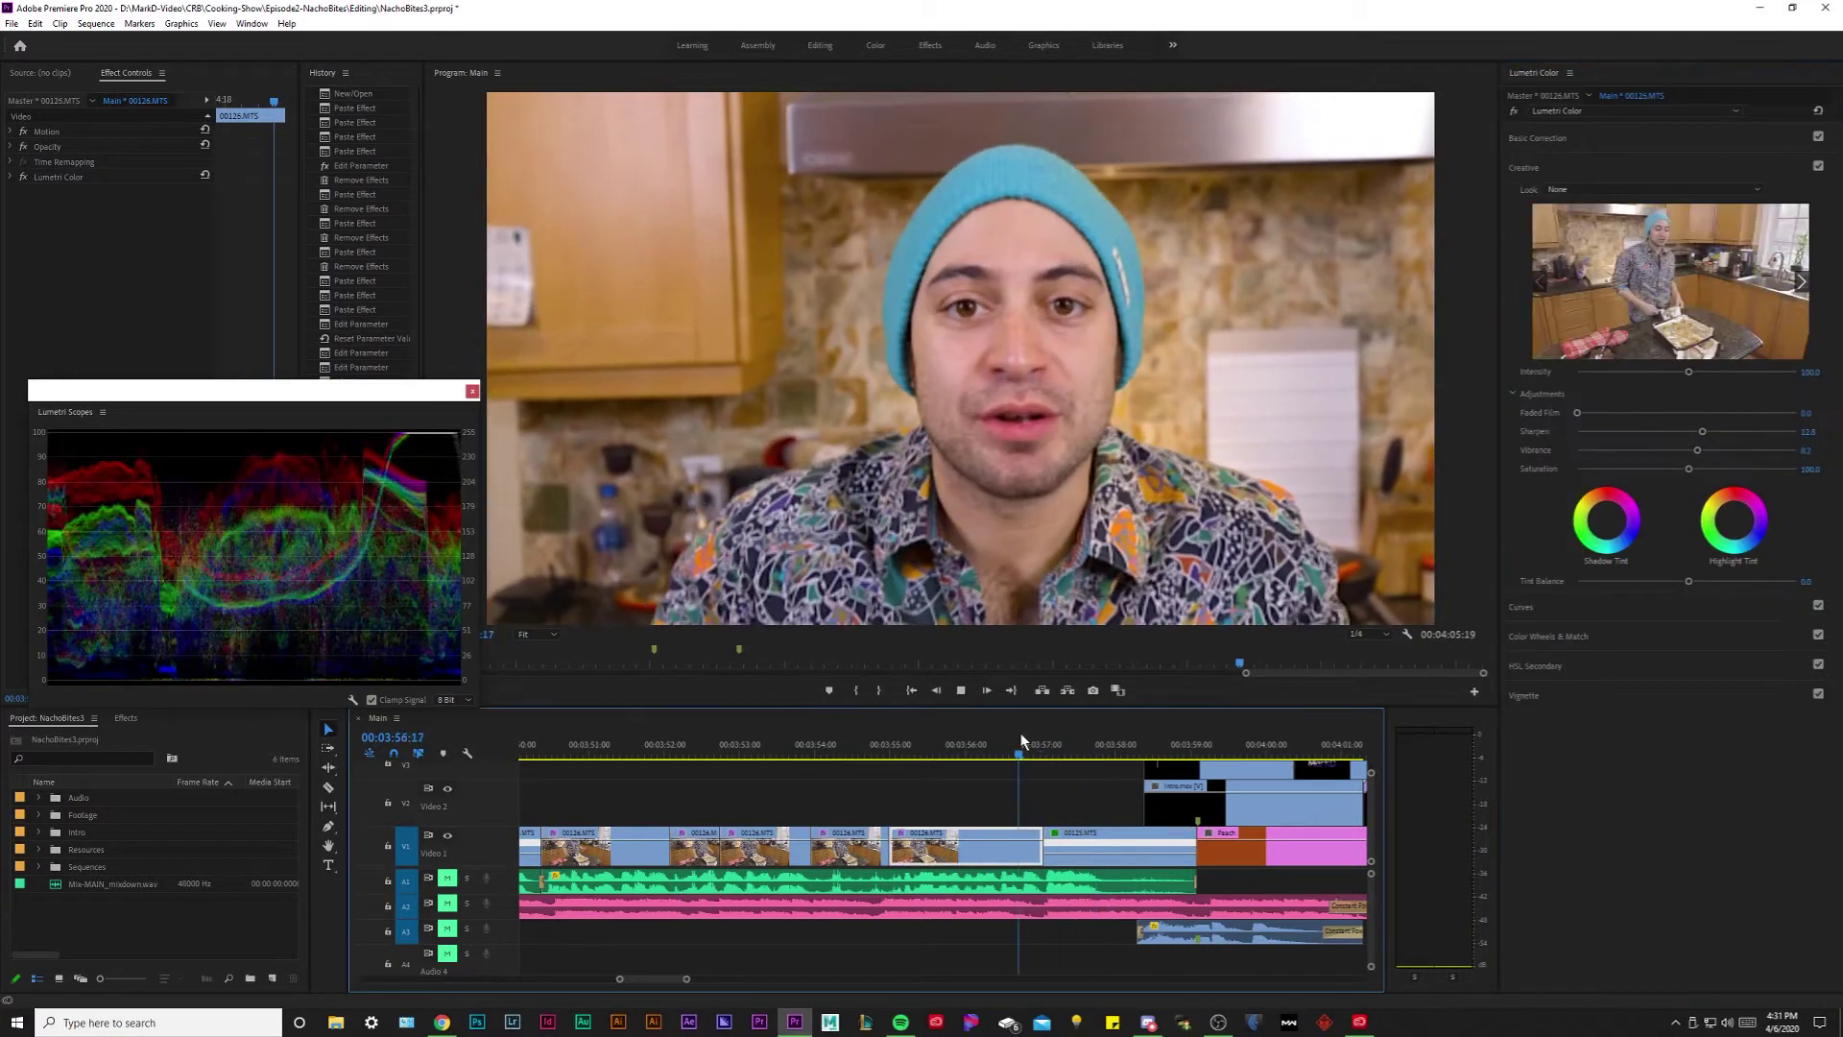
pyautogui.press('space')
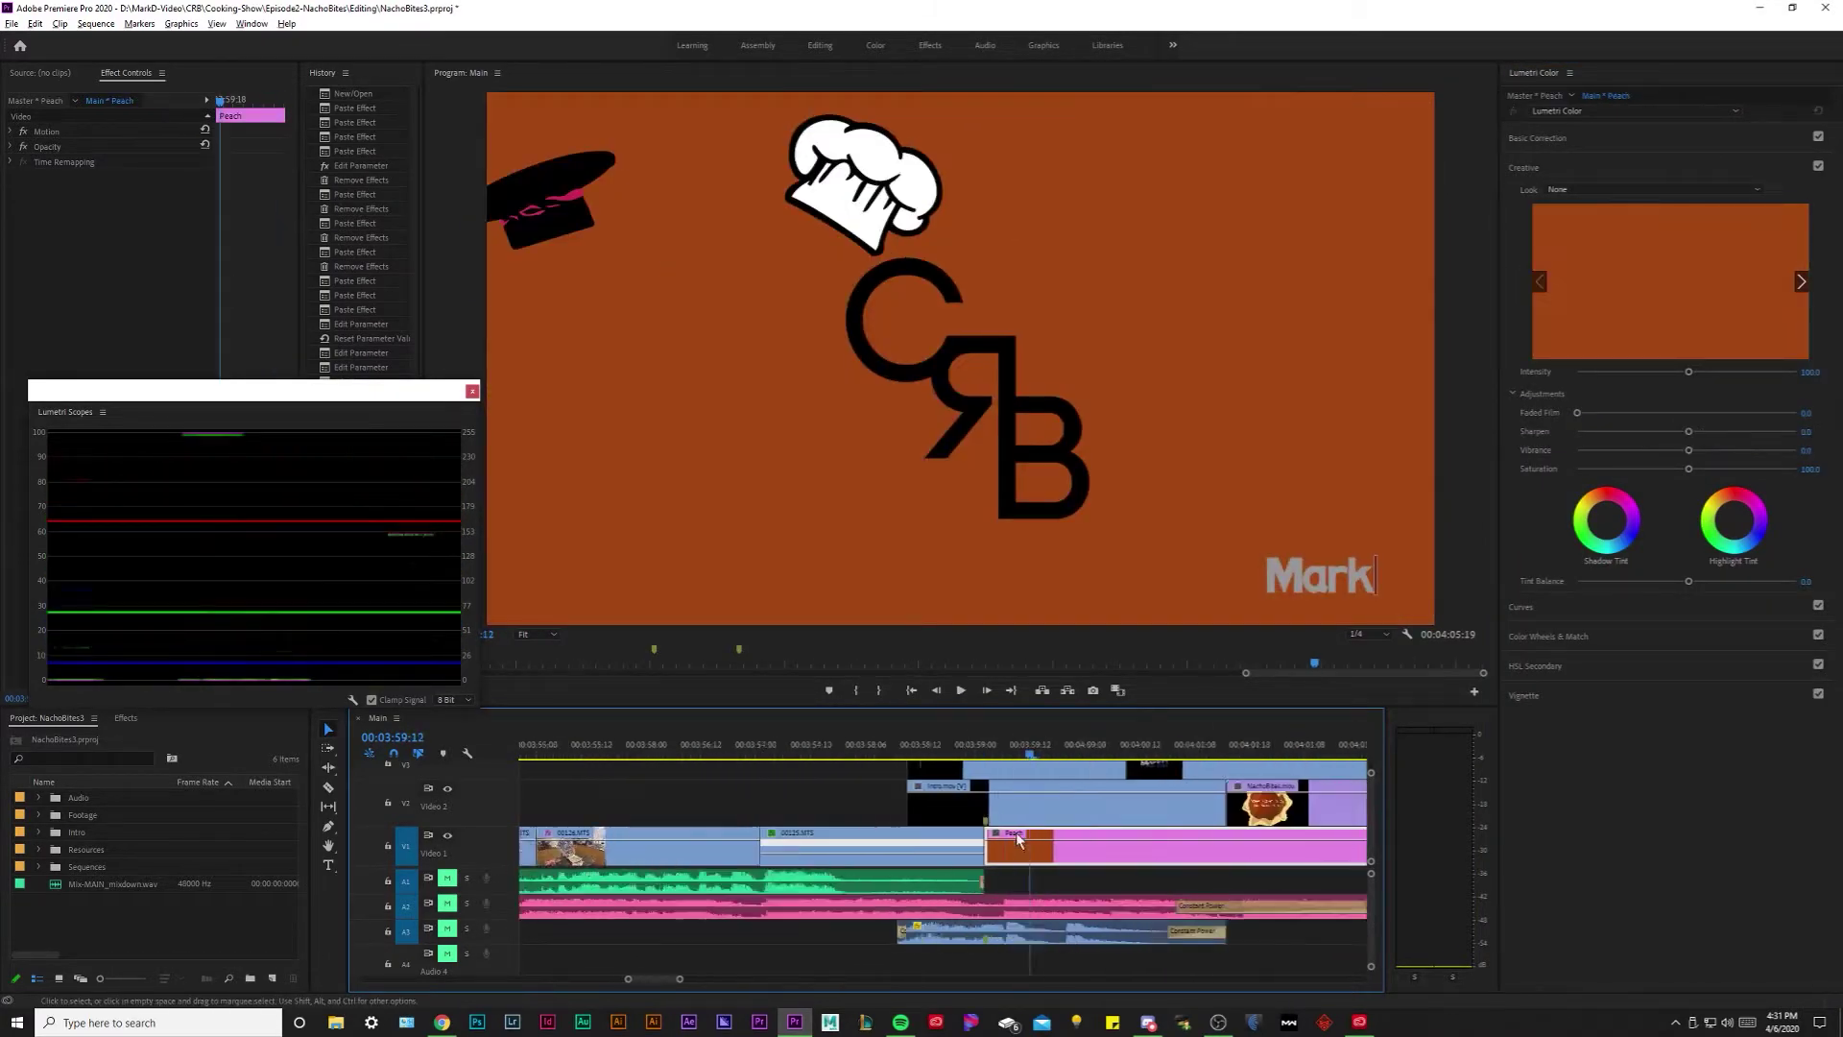
pyautogui.keyDown('alt'); pyautogui.scroll(3, 1184, 788); pyautogui.keyUp('alt')
# Move the selected end clips to a new position and replay toward the Bomb Nacho Bites title.
pyautogui.moveTo(1184, 787)
pyautogui.mouseDown()
pyautogui.moveTo(1131, 823)
pyautogui.moveTo(857, 795)
pyautogui.moveTo(812, 751)
pyautogui.mouseUp()
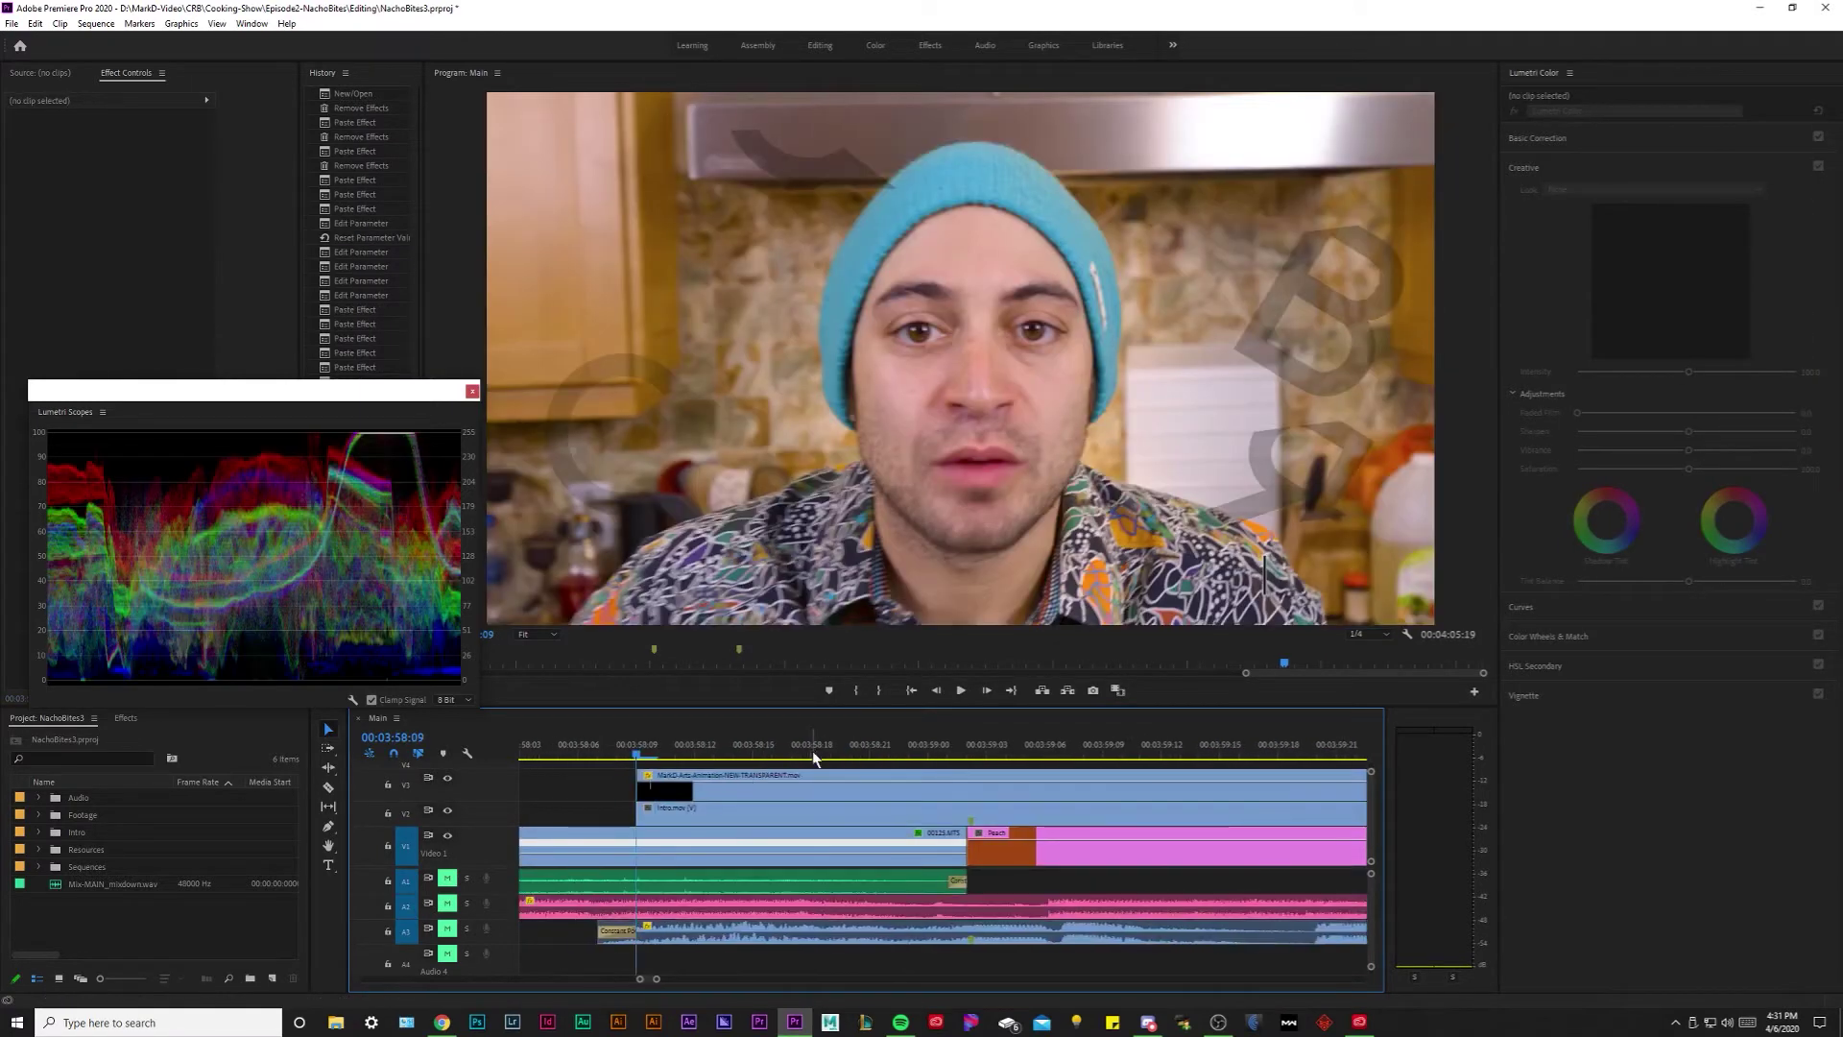
pyautogui.press('space')
pyautogui.keyDown('alt'); pyautogui.scroll(-3, 812, 750); pyautogui.keyUp('alt')
pyautogui.hotkey('alt', 'space')
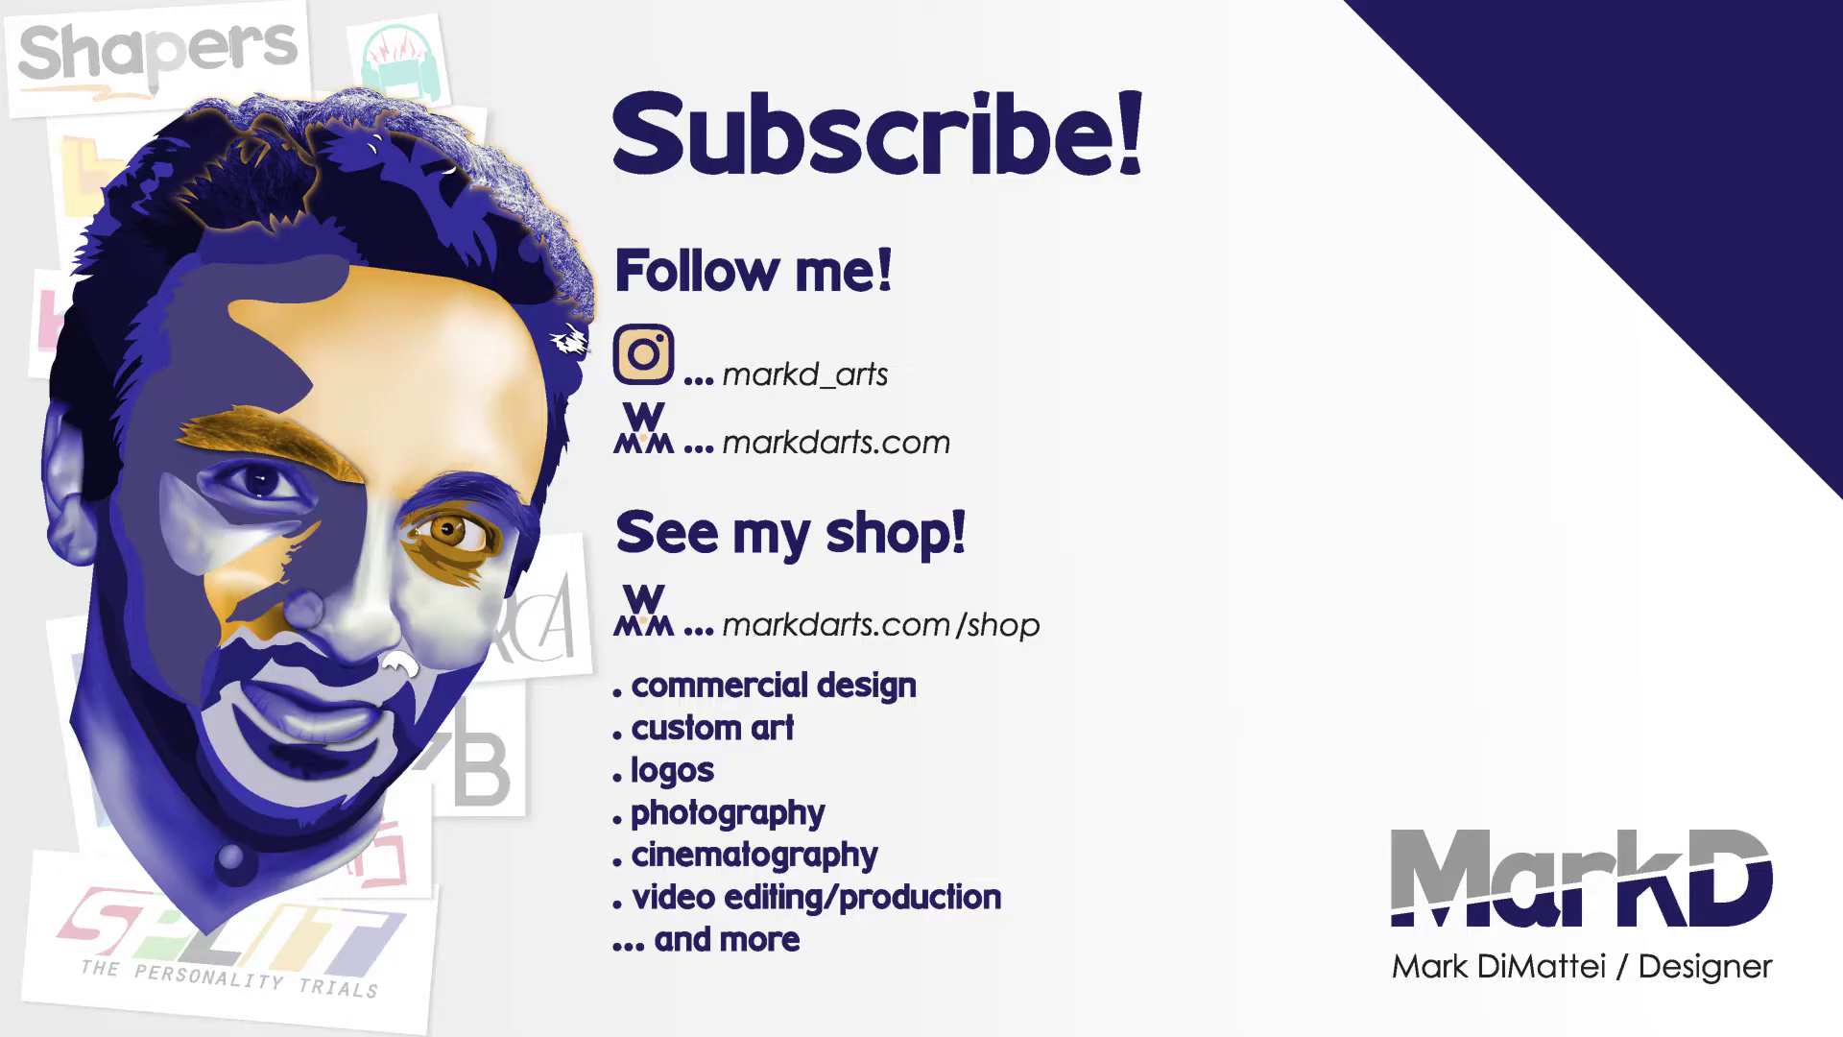